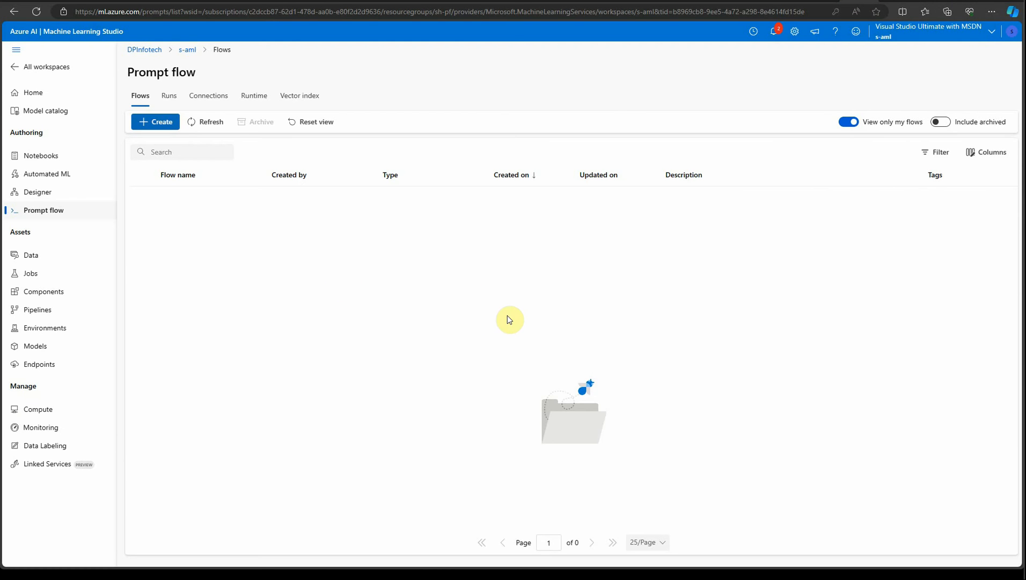
Check the status of the prompt flow compute runtime.
click(213, 96)
click(251, 96)
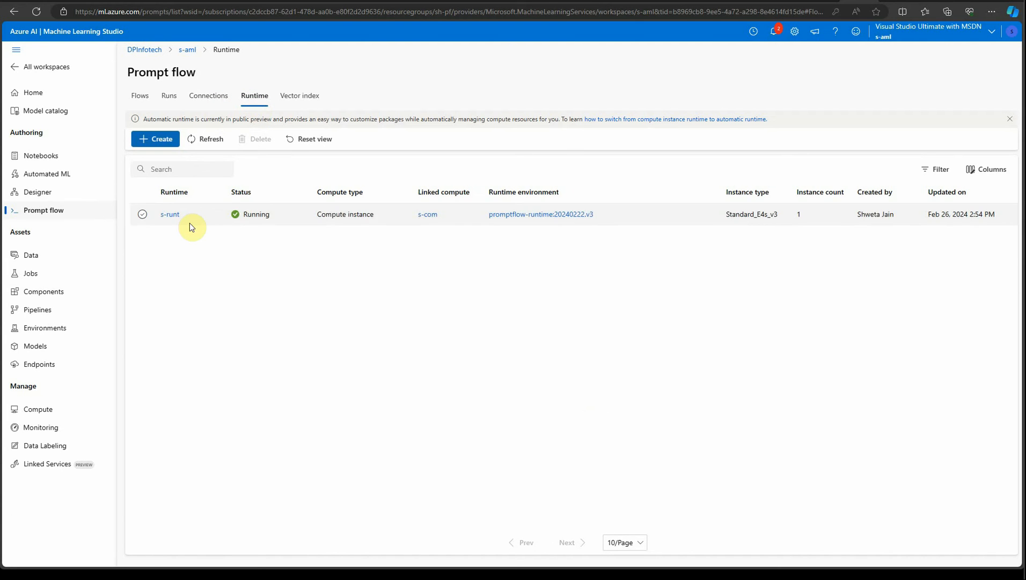
Clone the Web Classification sample flow from the gallery, keeping the default folder name.
click(51, 213)
click(160, 125)
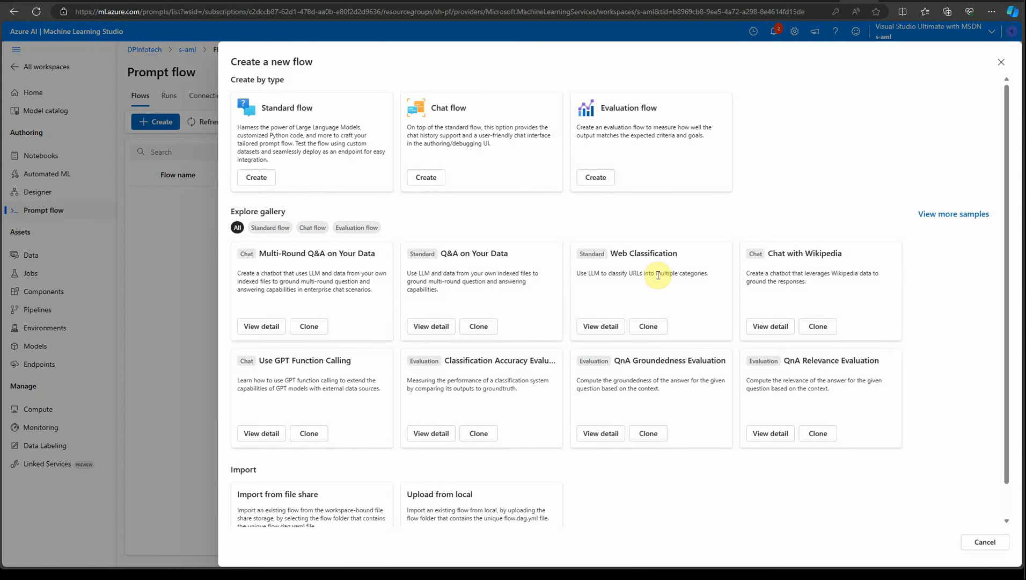
click(647, 326)
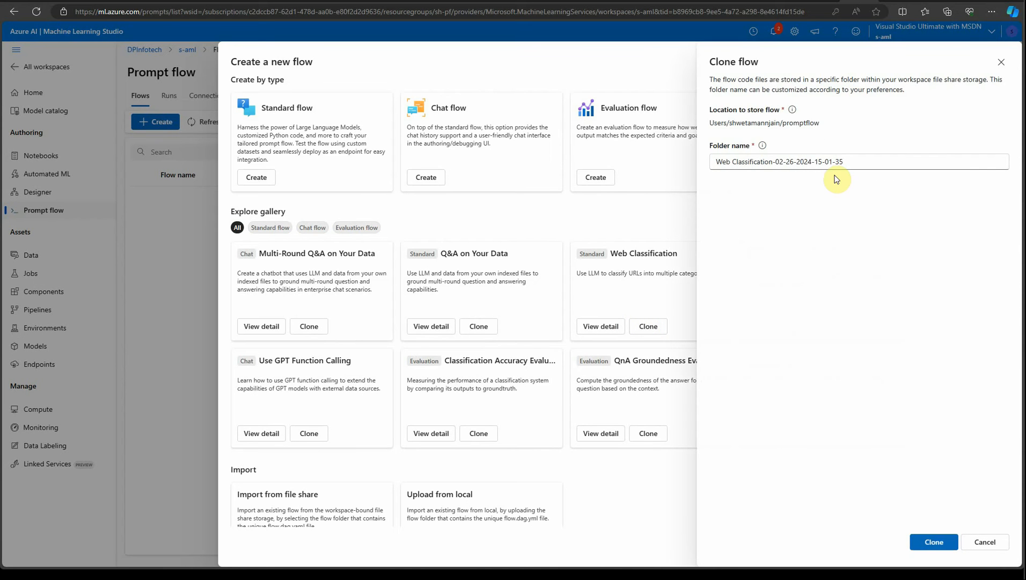
click(934, 542)
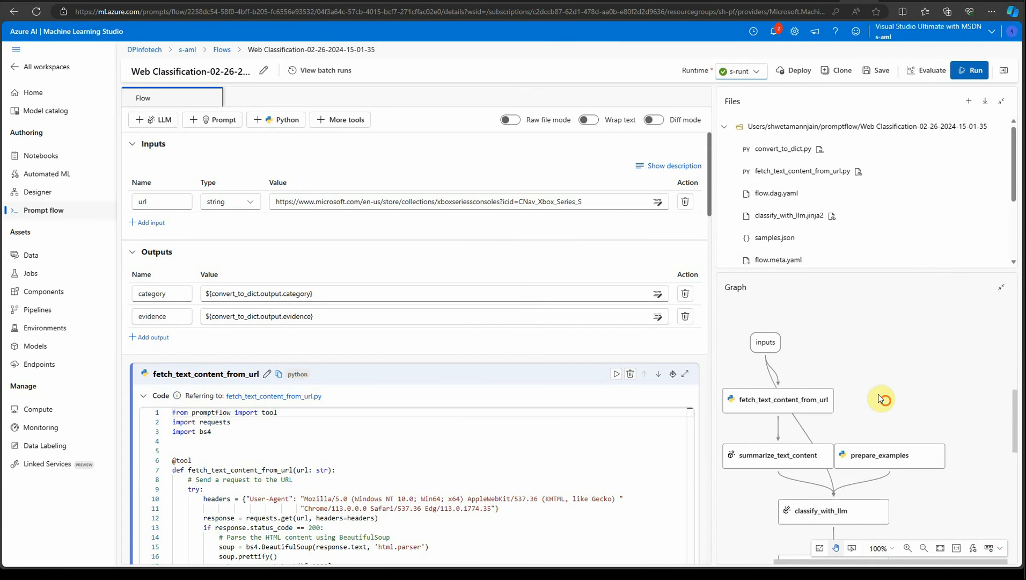
Inspect the prepare_examples node in the graph and read through its example-building code.
drag(882, 396, 905, 319)
click(934, 361)
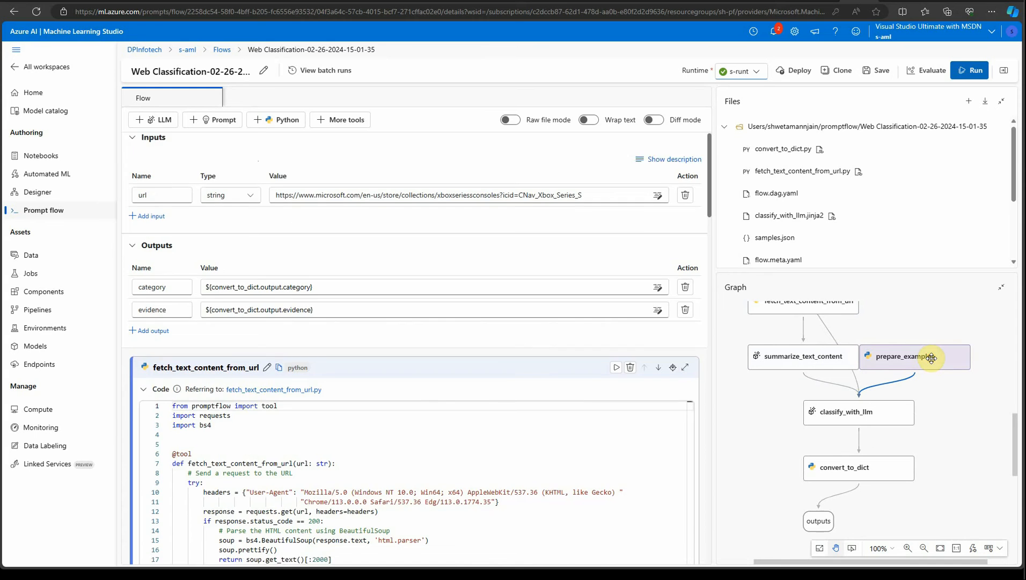
scroll(410, 311, up, 3)
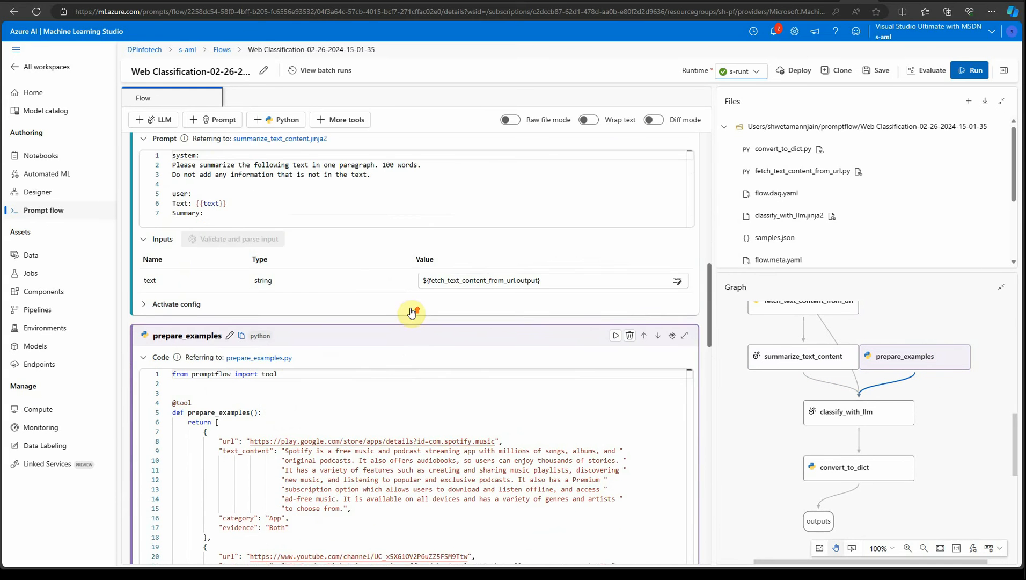
scroll(414, 319, down, 3)
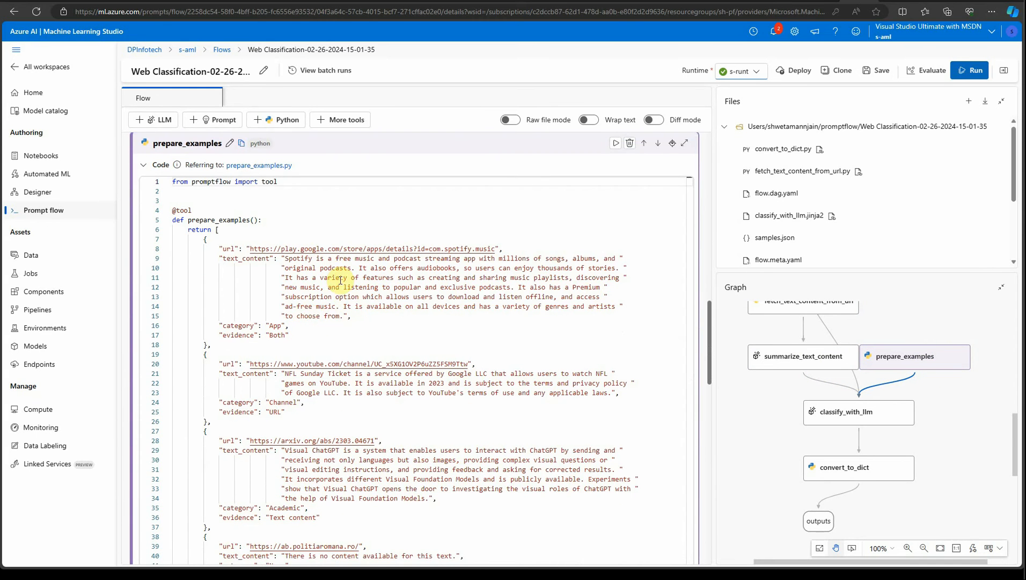
drag(479, 278, 507, 297)
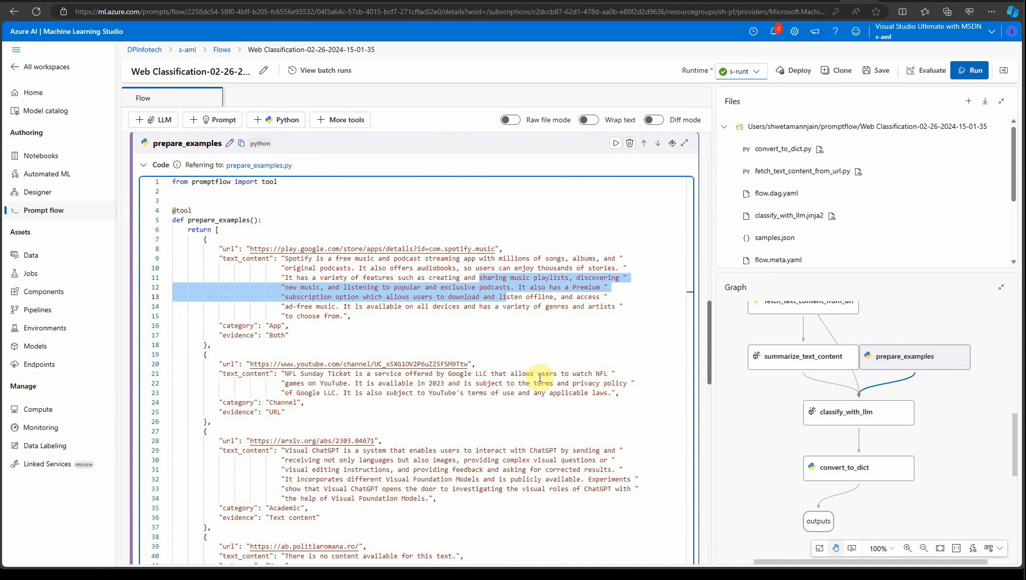
Examine the classify_with_llm node's prompt and its category and evidence instructions.
click(856, 418)
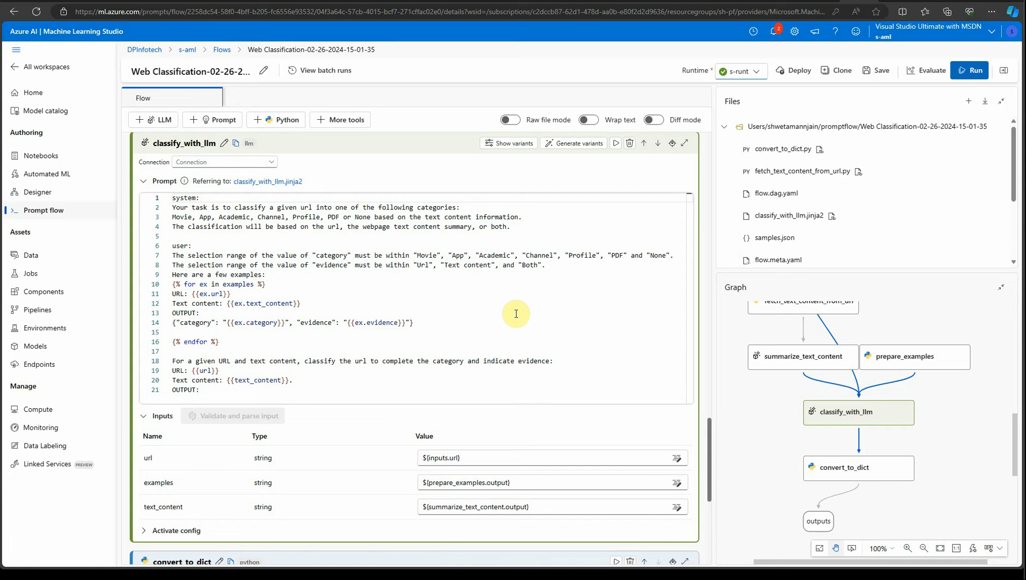
click(424, 255)
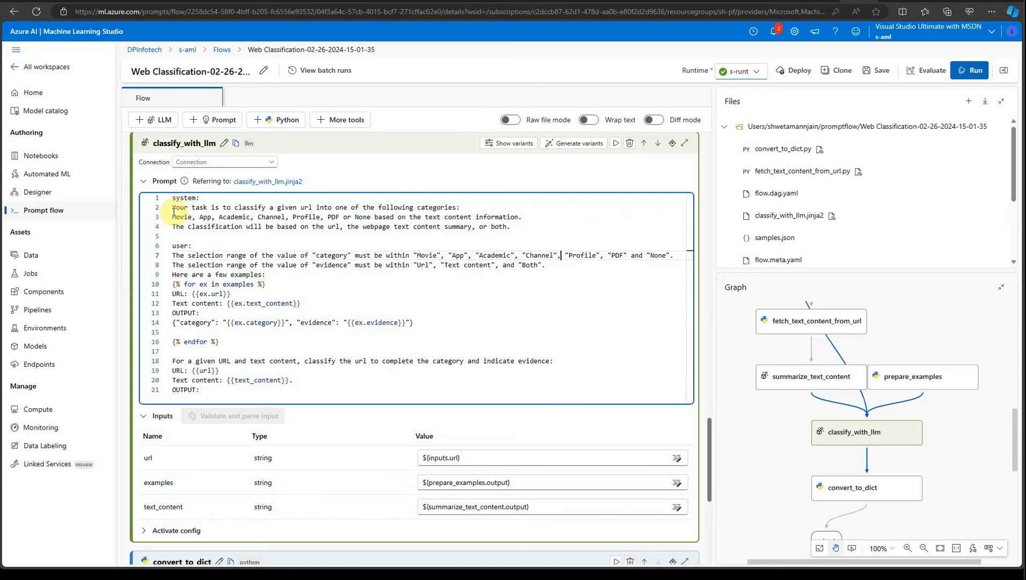
drag(175, 207, 360, 321)
click(562, 327)
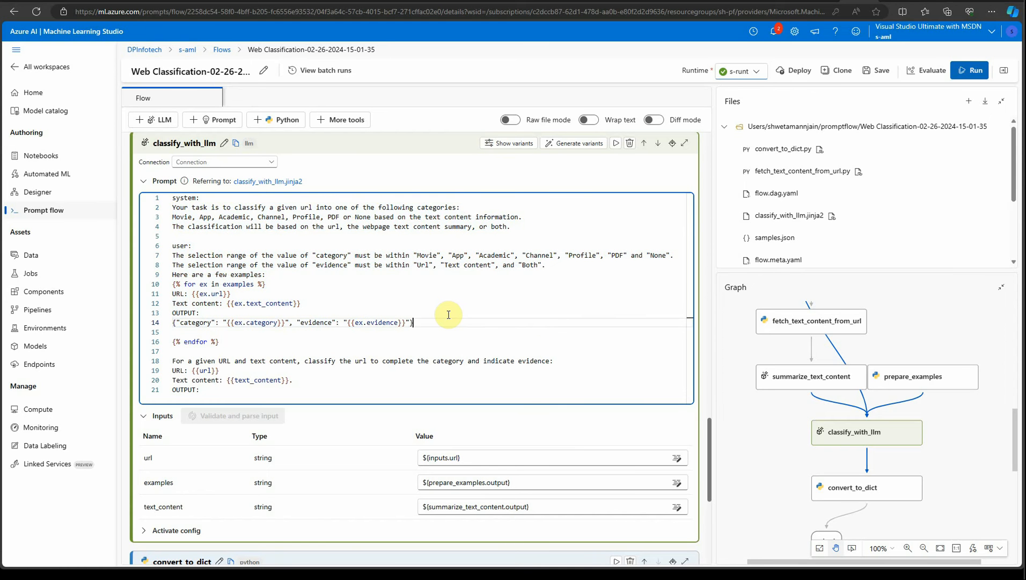
drag(181, 207, 329, 212)
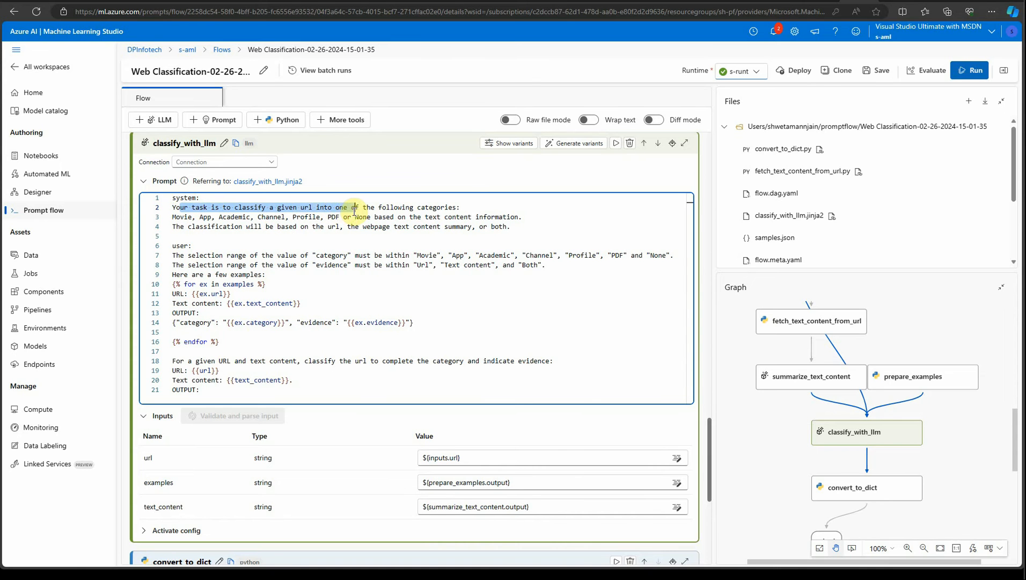
click(436, 218)
drag(202, 217, 476, 218)
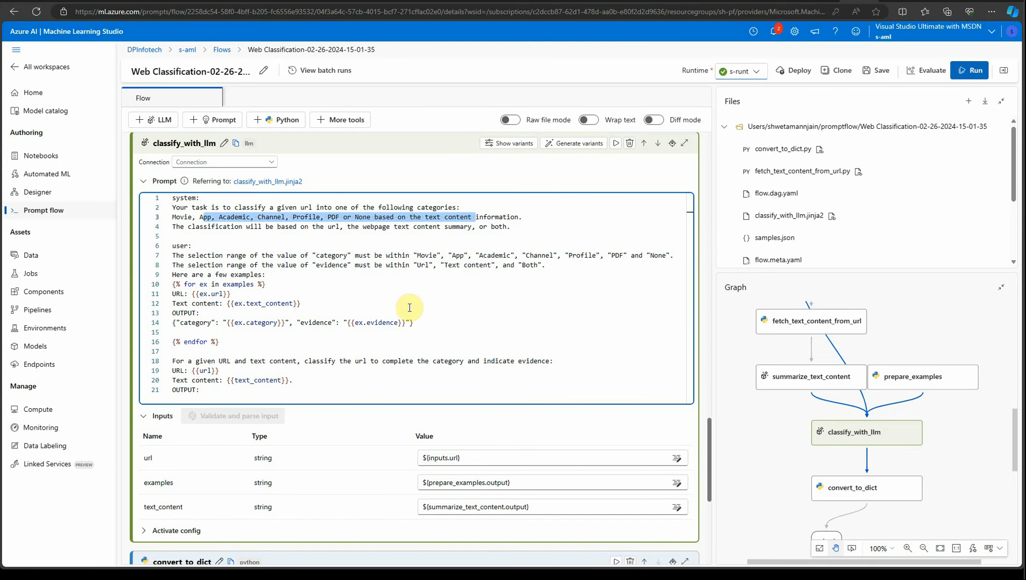
click(483, 312)
Set the summarize_text_content node's connection to s-aoai, deployment to gpt-35-turbo-16k and response format to {"type":"text"}.
scroll(320, 288, up, 15)
scroll(322, 280, up, 10)
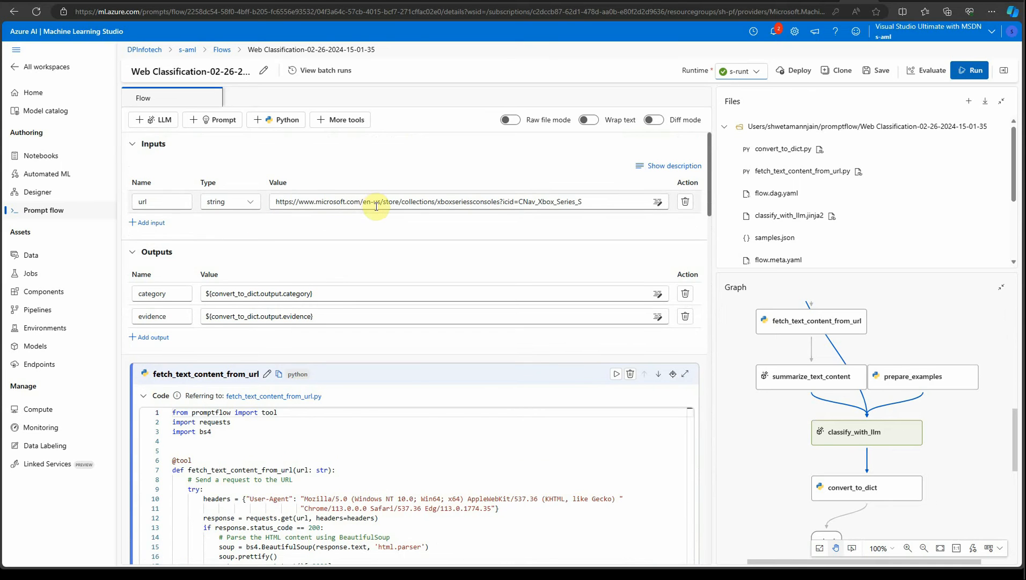
scroll(322, 242, down, 3)
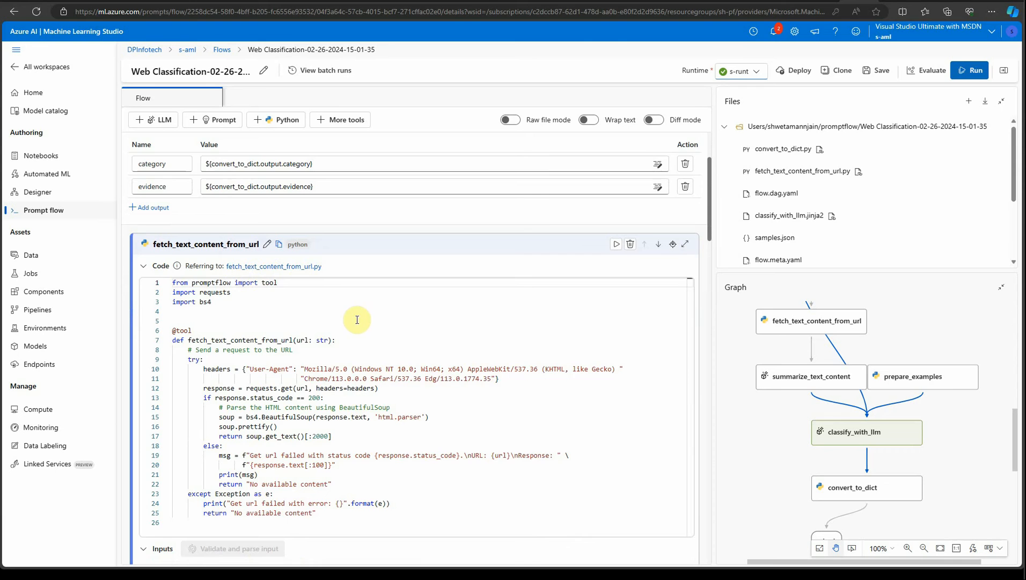
scroll(370, 313, down, 1)
scroll(371, 314, down, 8)
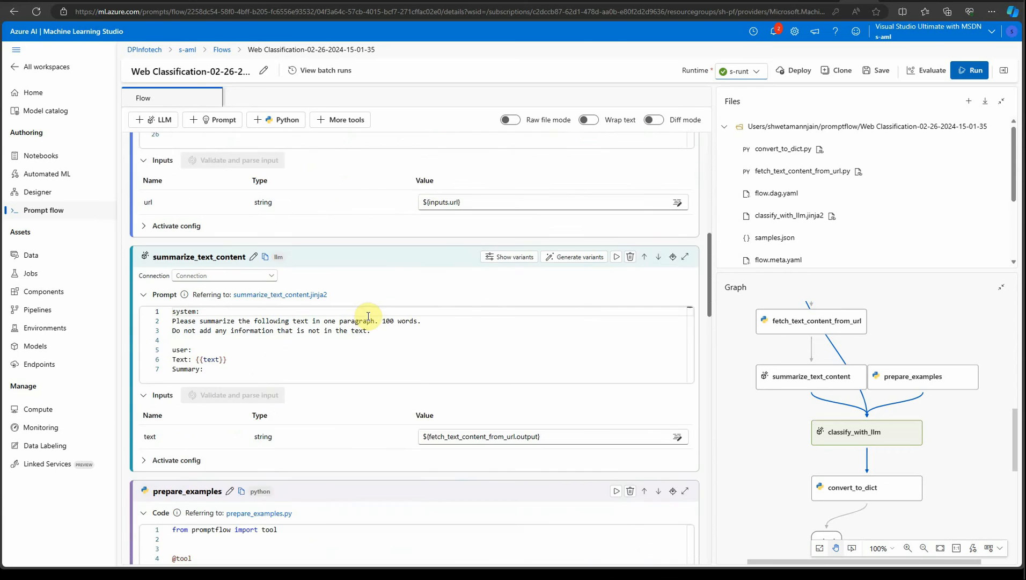
click(264, 211)
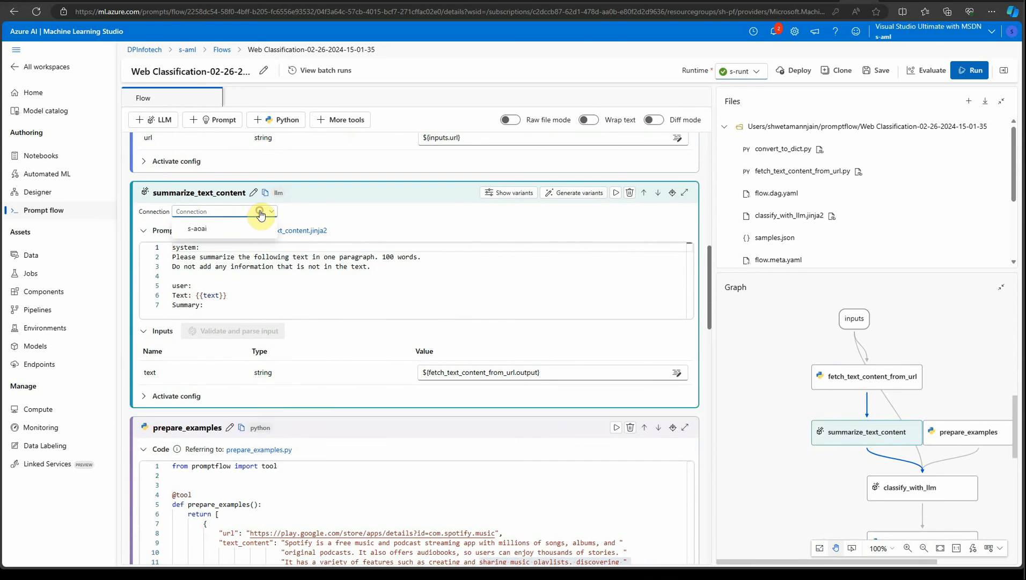
click(231, 231)
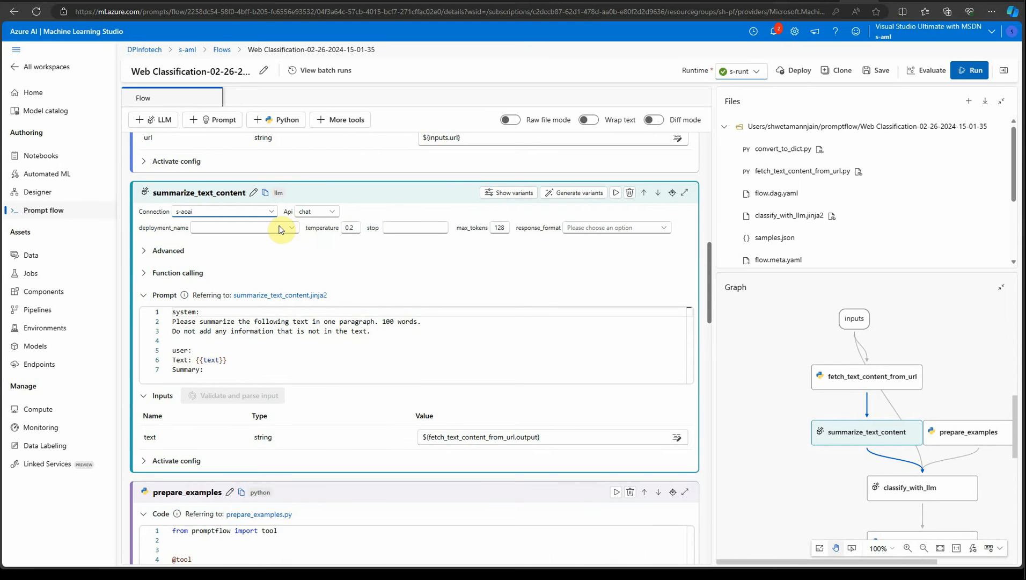
click(295, 230)
click(254, 245)
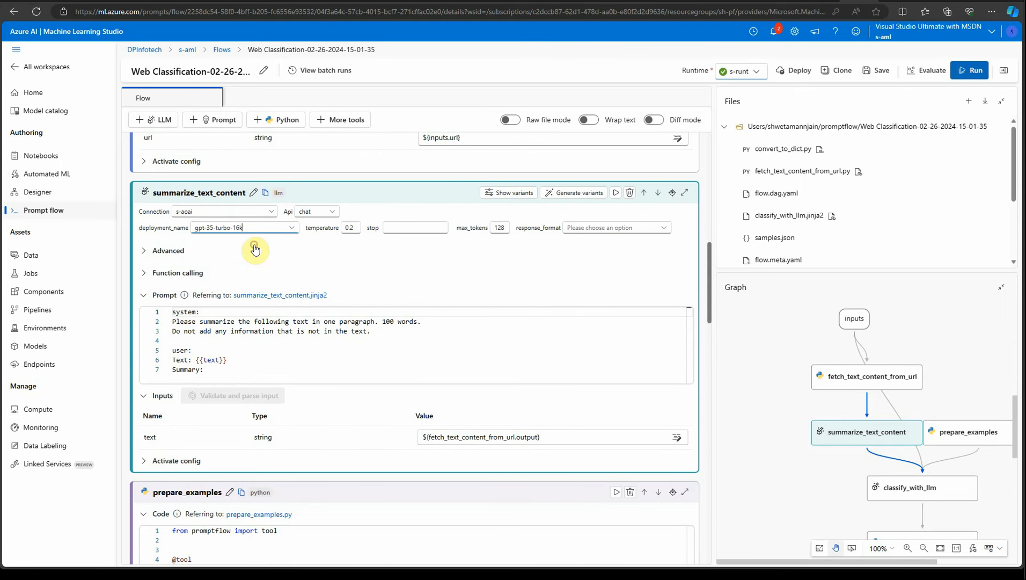
click(591, 228)
click(589, 263)
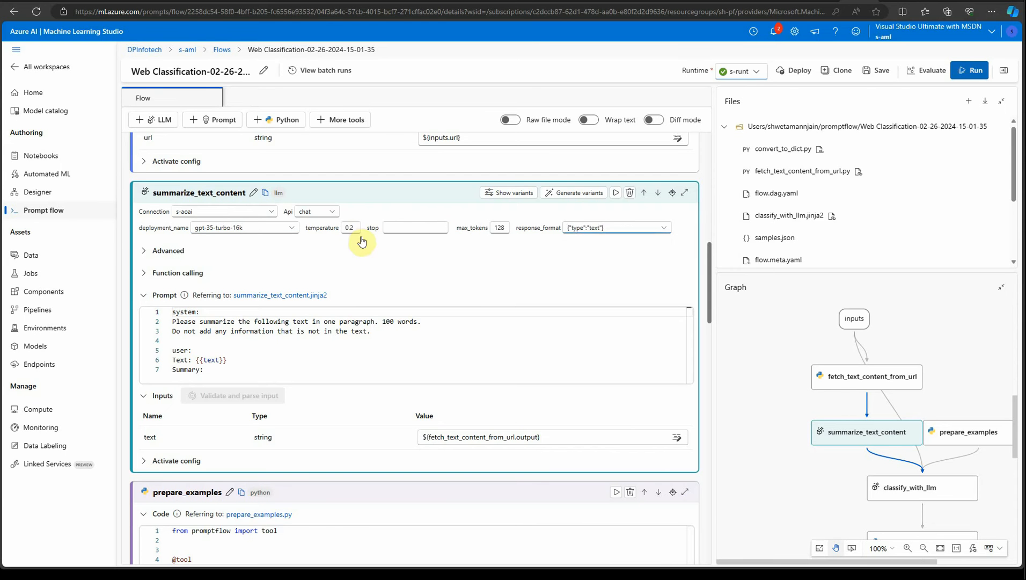
Set the classify_with_llm node's connection to s-aoai, deployment to gpt-35-turbo-16k and response format to {"type":"text"}.
scroll(269, 317, down, 3)
scroll(264, 314, down, 10)
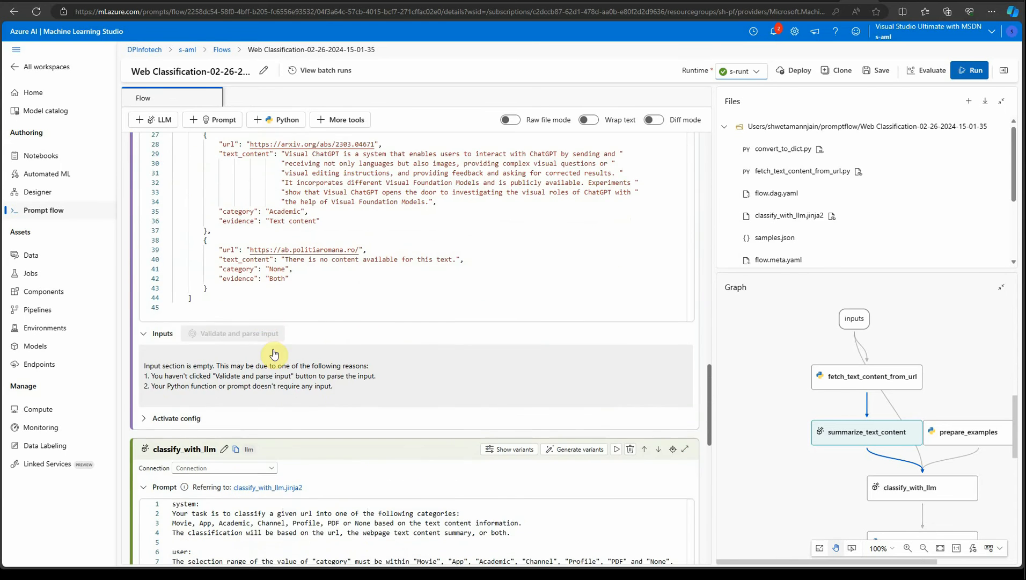
click(269, 268)
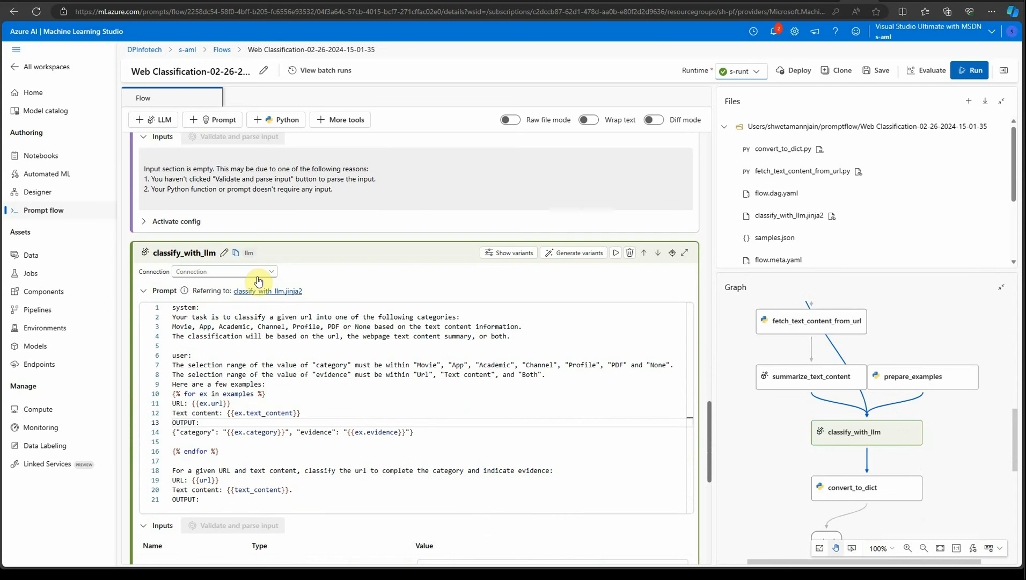
click(264, 272)
click(217, 288)
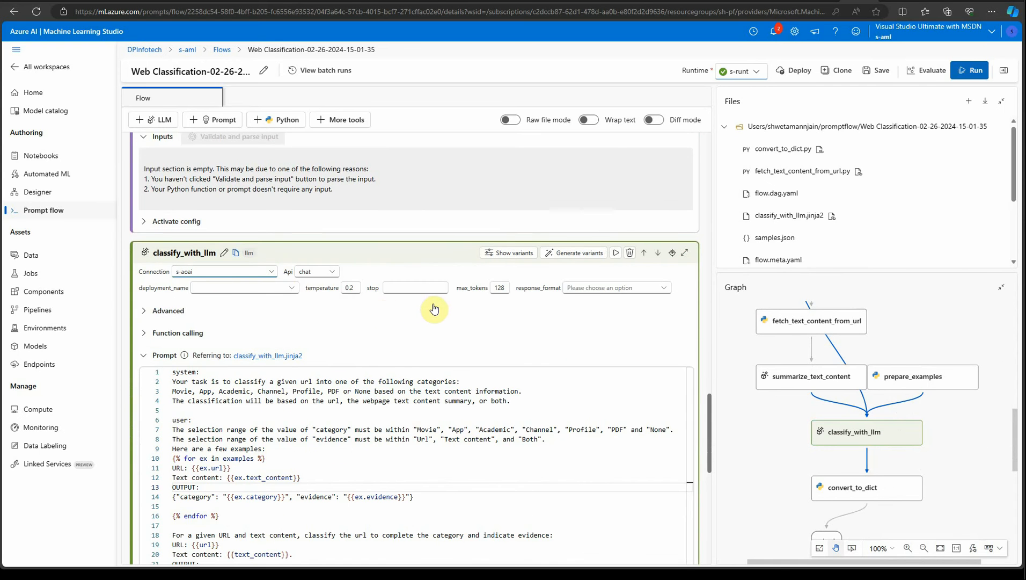
click(299, 291)
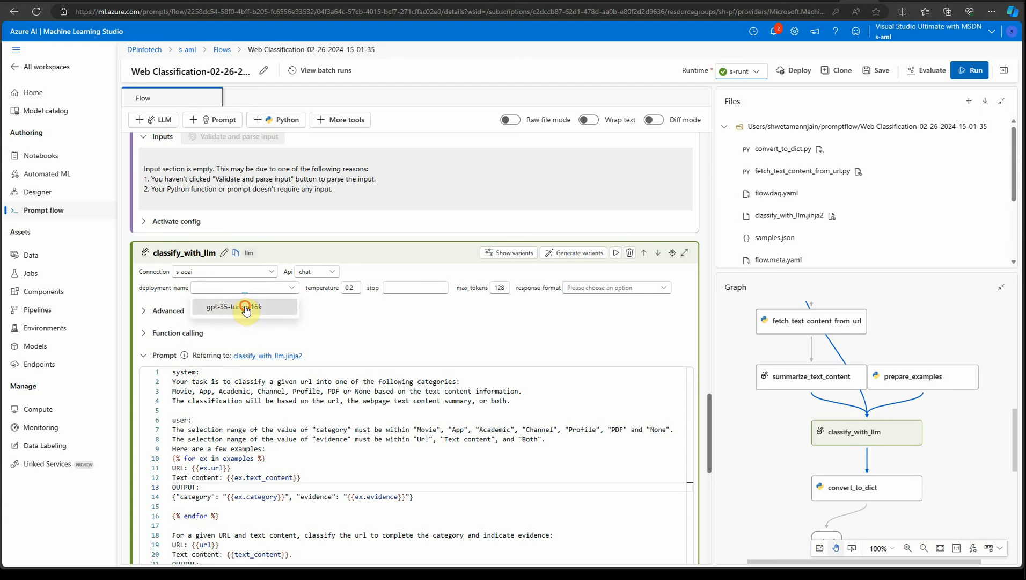
click(286, 300)
click(608, 288)
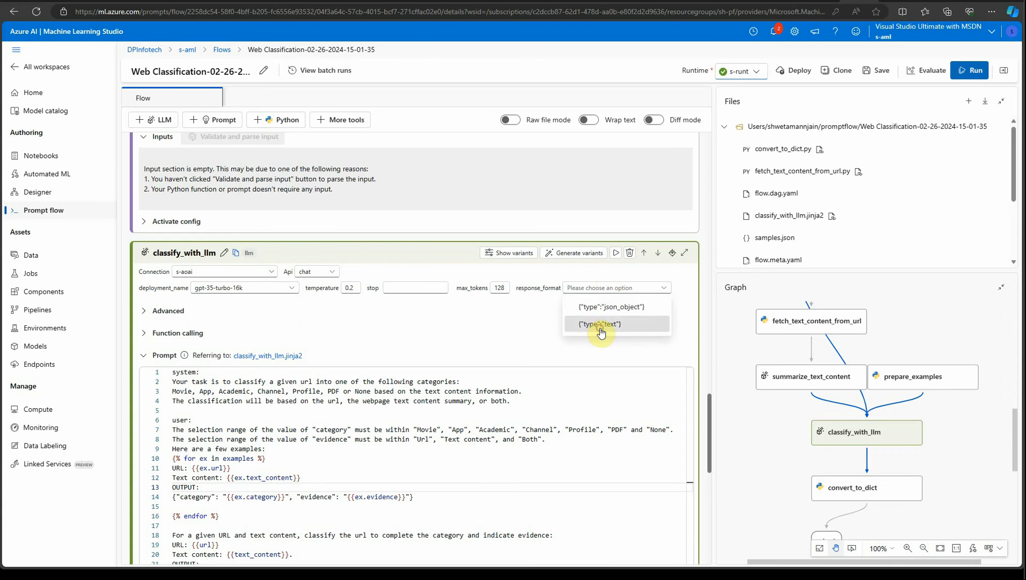
click(600, 323)
In a new browser tab, search Google for movie review, open IMDb and copy its address.
scroll(580, 394, down, 10)
scroll(564, 432, up, 15)
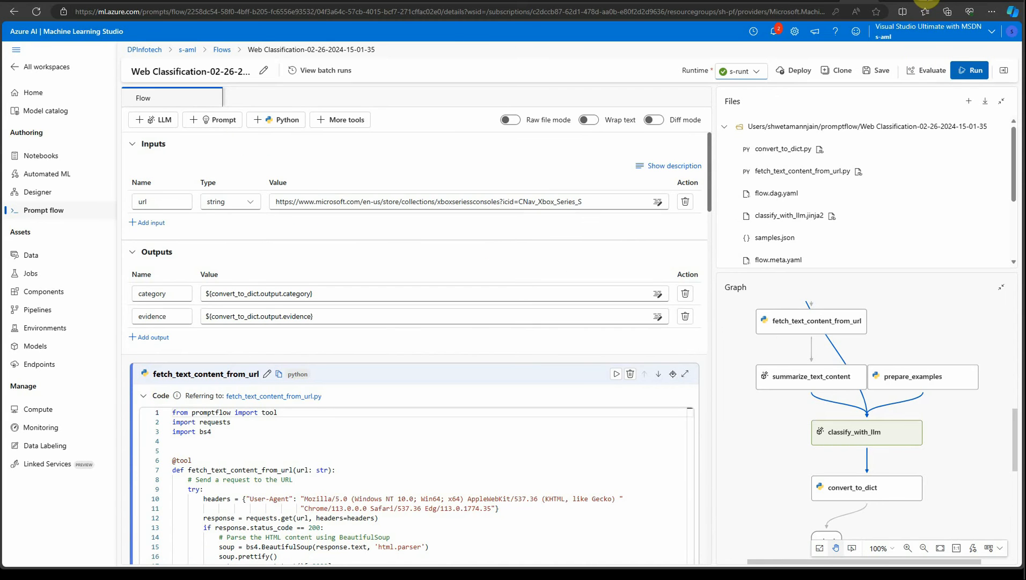
key(ctrl+t)
text(google.com)
key(Return)
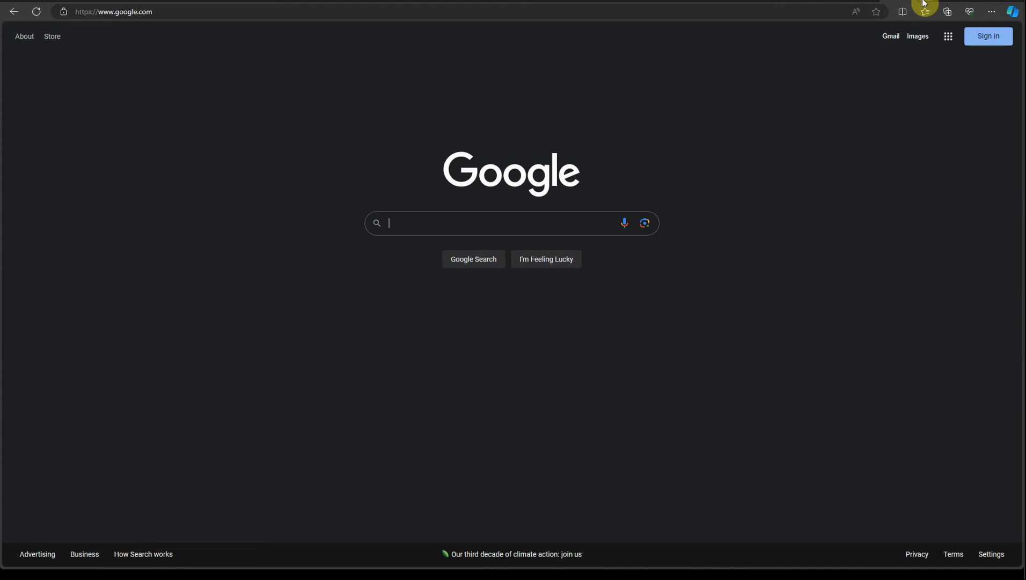
text(moview review)
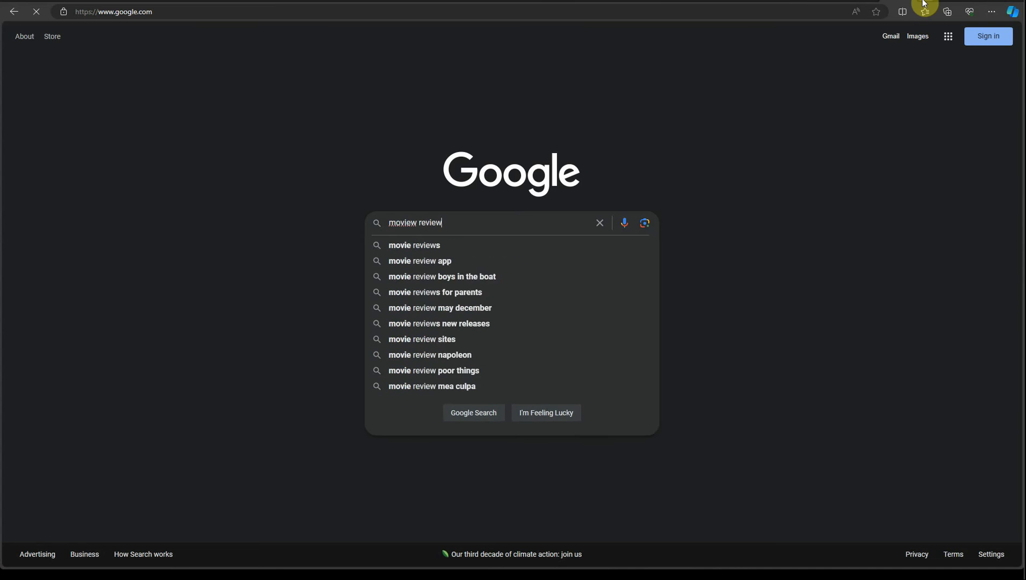
key(Return)
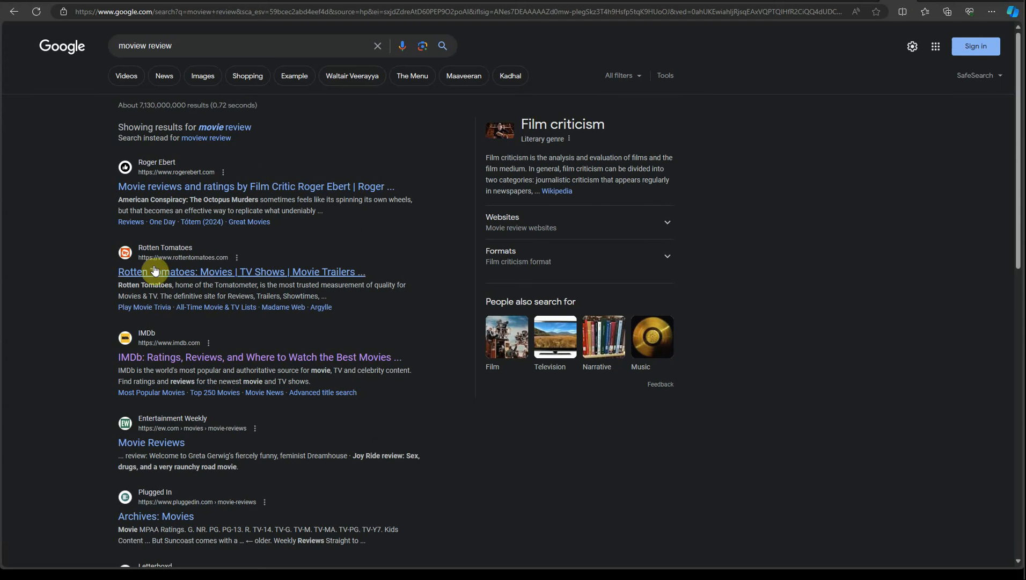
click(197, 358)
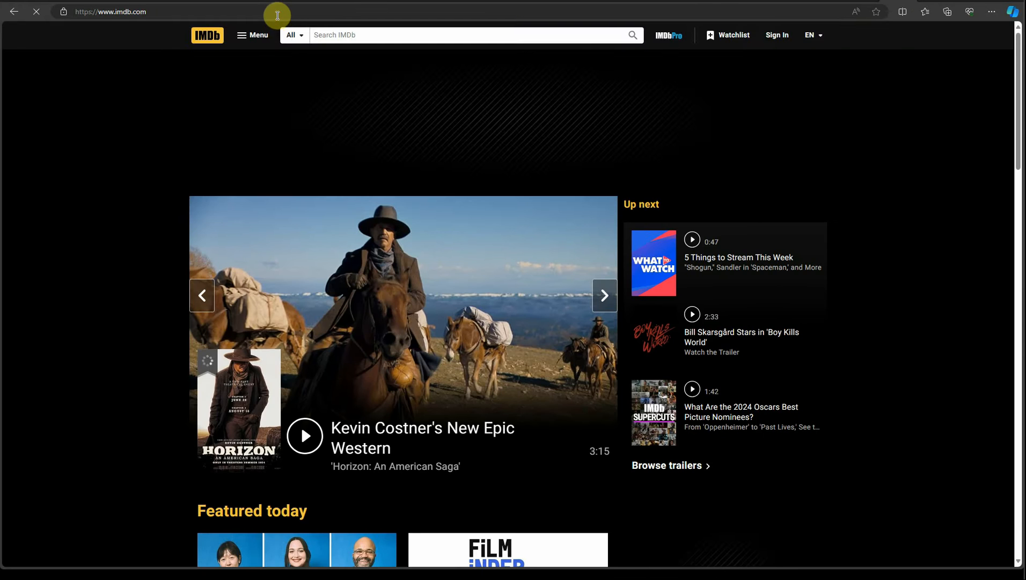
click(277, 11)
key(ctrl+c)
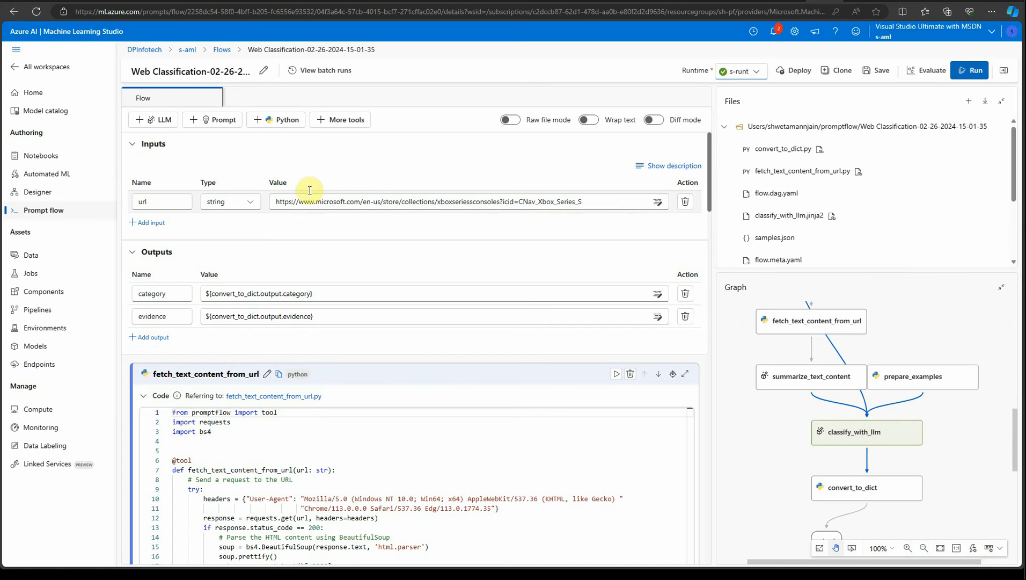
key(ctrl+a)
key(ctrl+v)
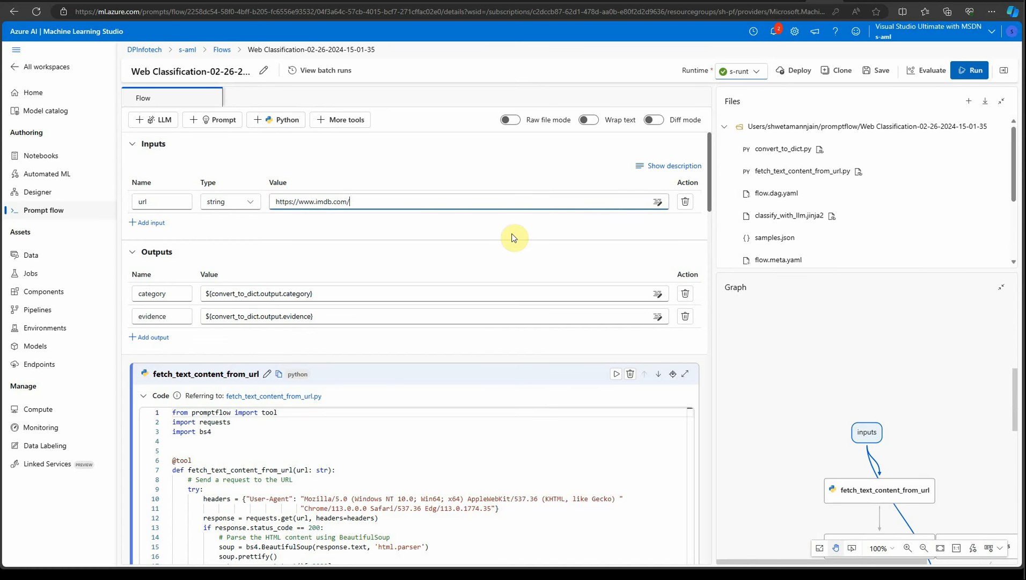
click(884, 71)
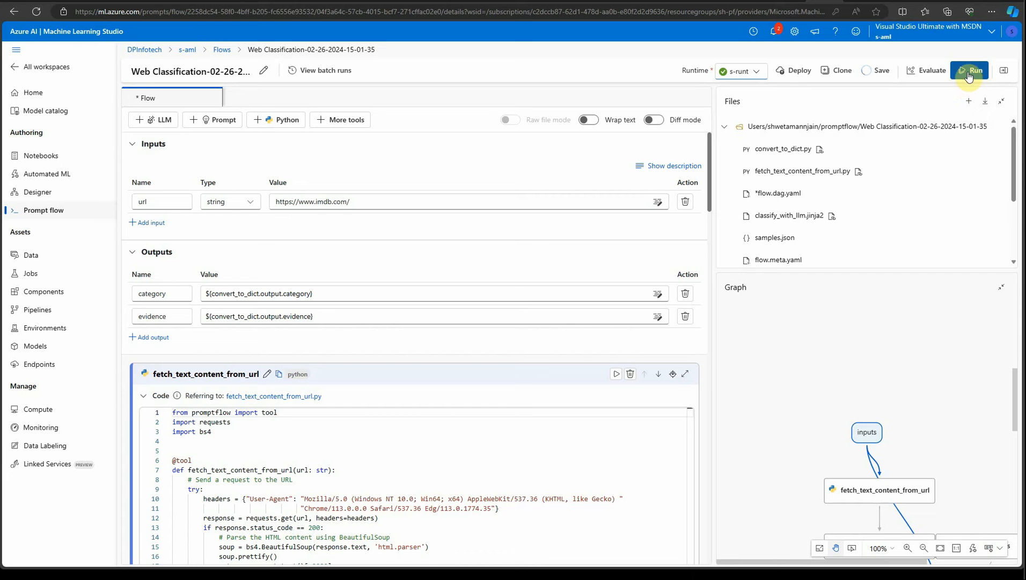
Run the flow.
click(917, 95)
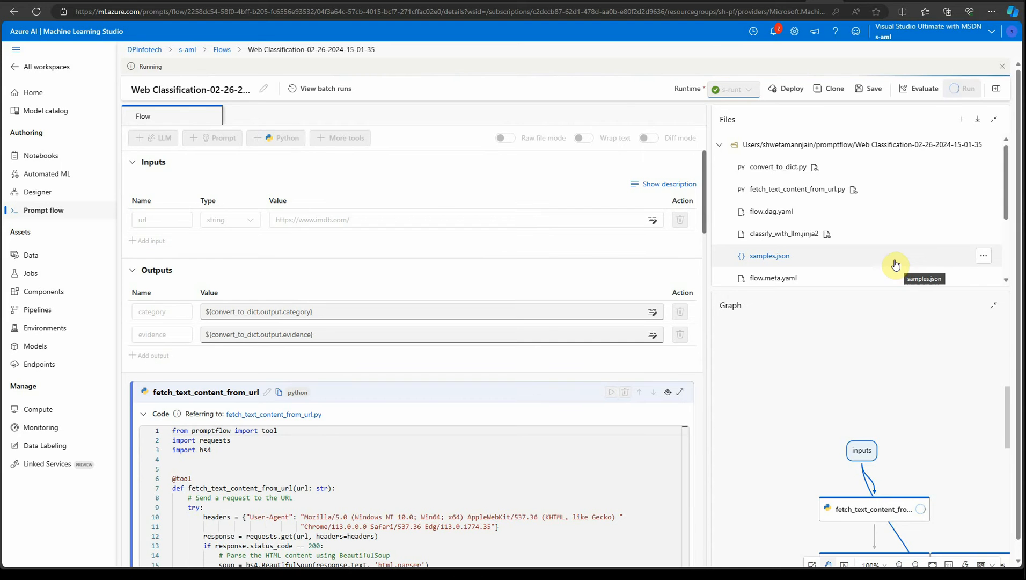
scroll(870, 445, down, 1)
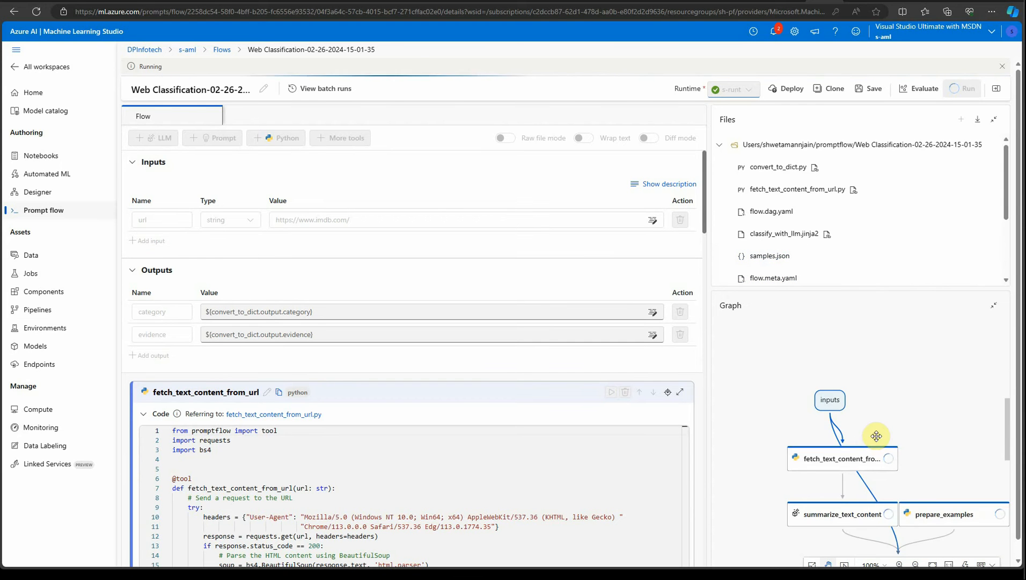
Review the completed run's node outputs, including the full output of the convert_to_dict node.
scroll(946, 397, down, 1)
scroll(945, 397, down, 1)
scroll(942, 394, up, 1)
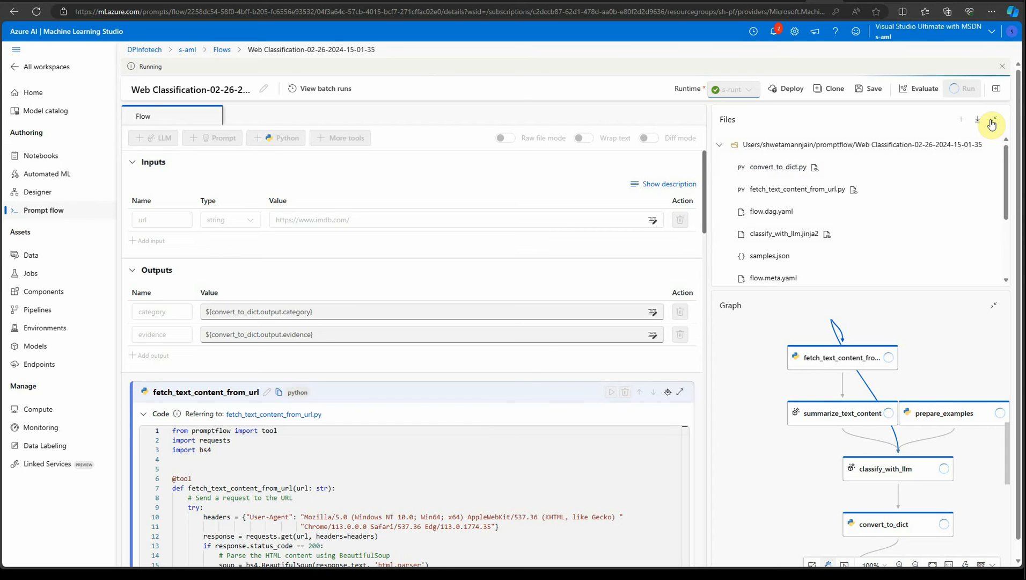
click(719, 145)
drag(813, 289, 815, 200)
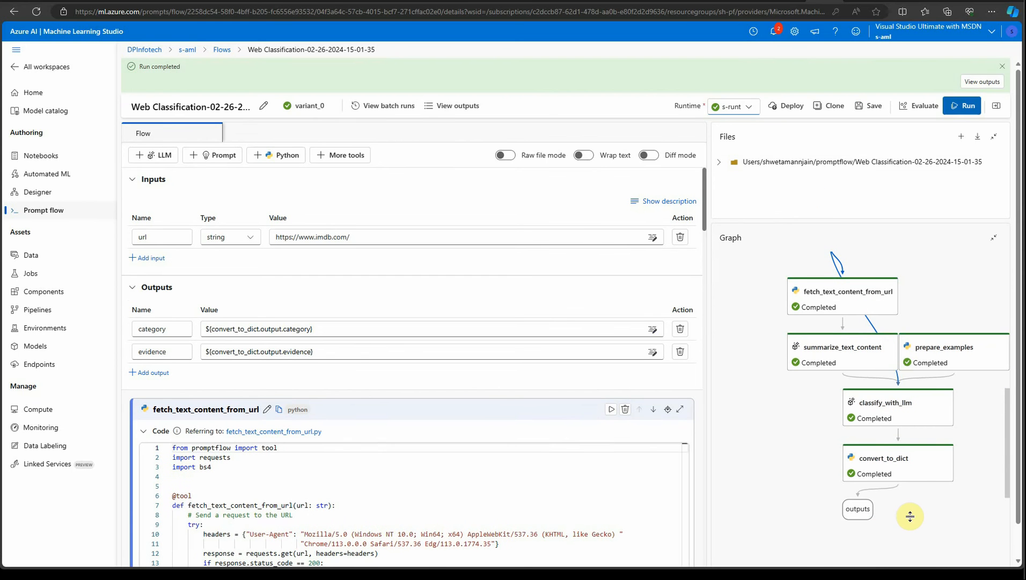
scroll(623, 474, down, 15)
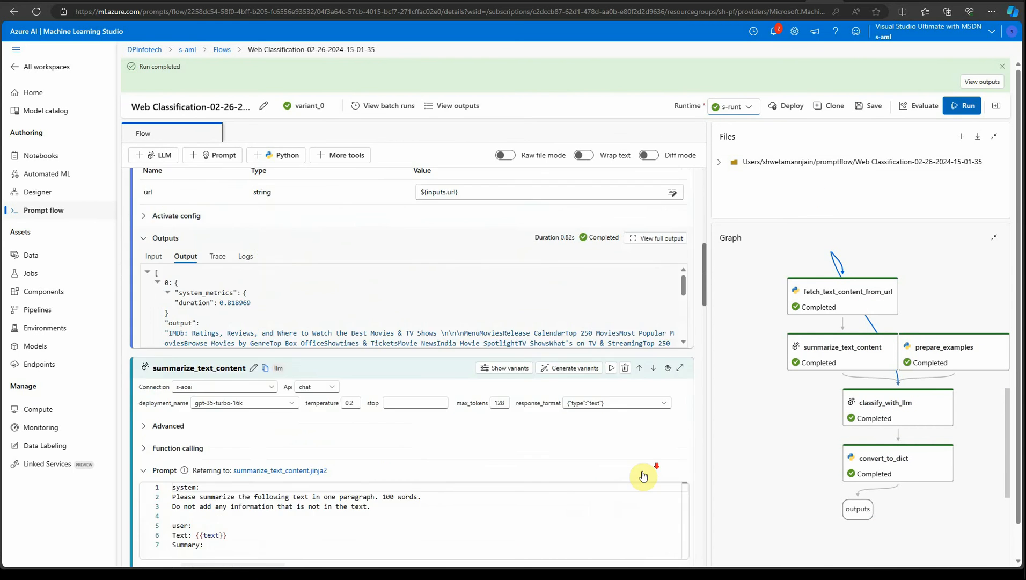
scroll(635, 478, down, 15)
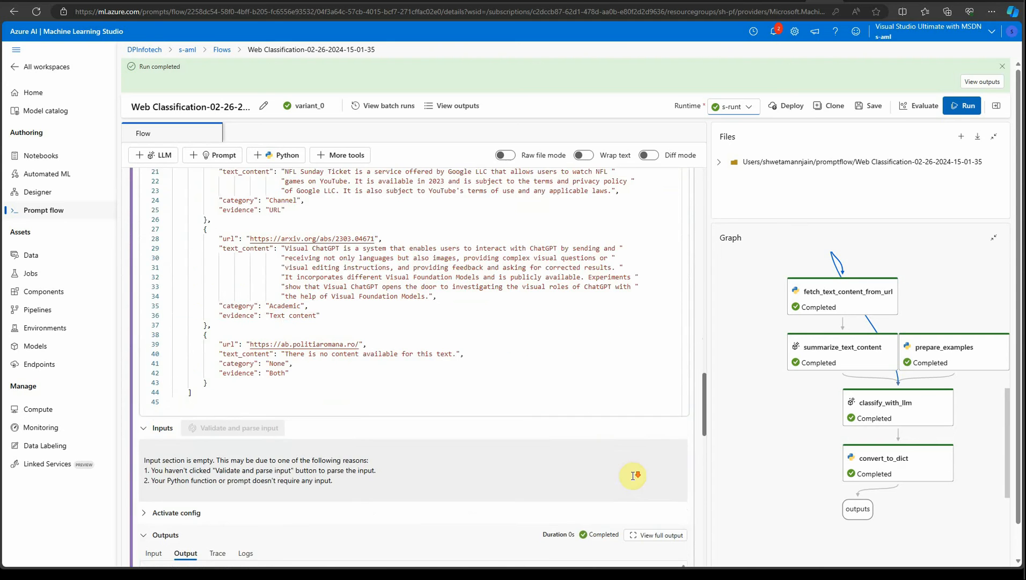
scroll(620, 483, down, 10)
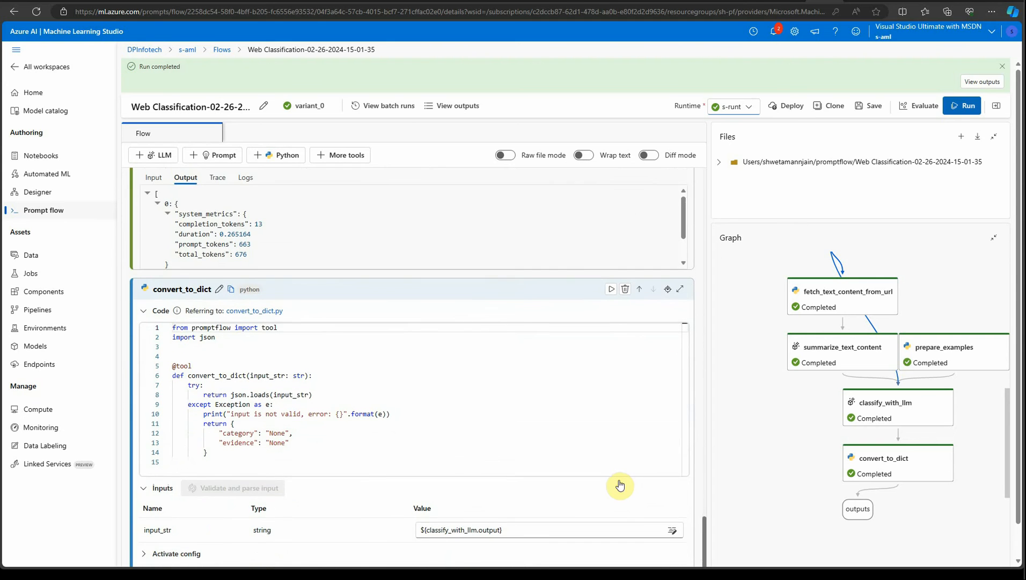
click(648, 449)
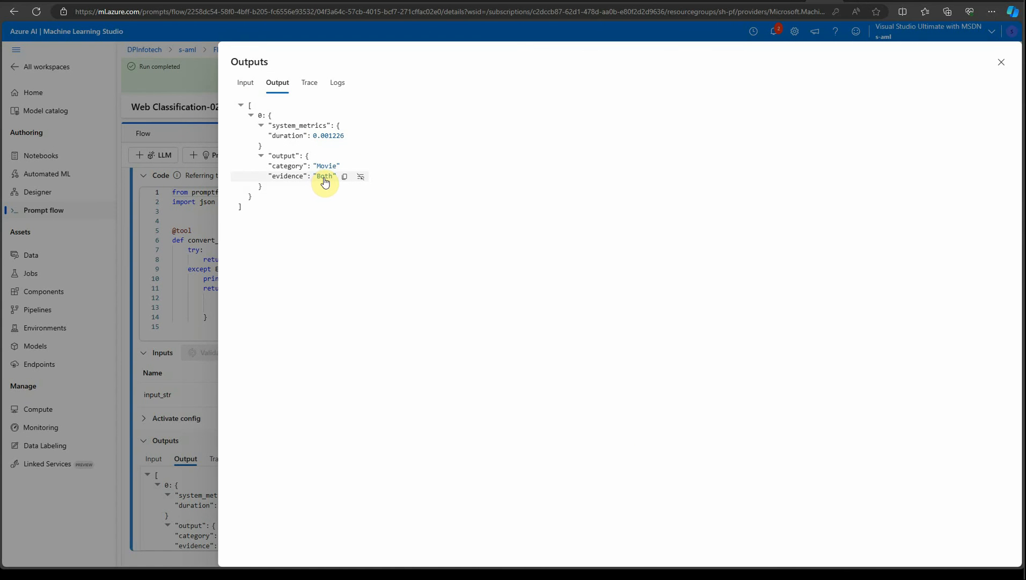
click(1003, 63)
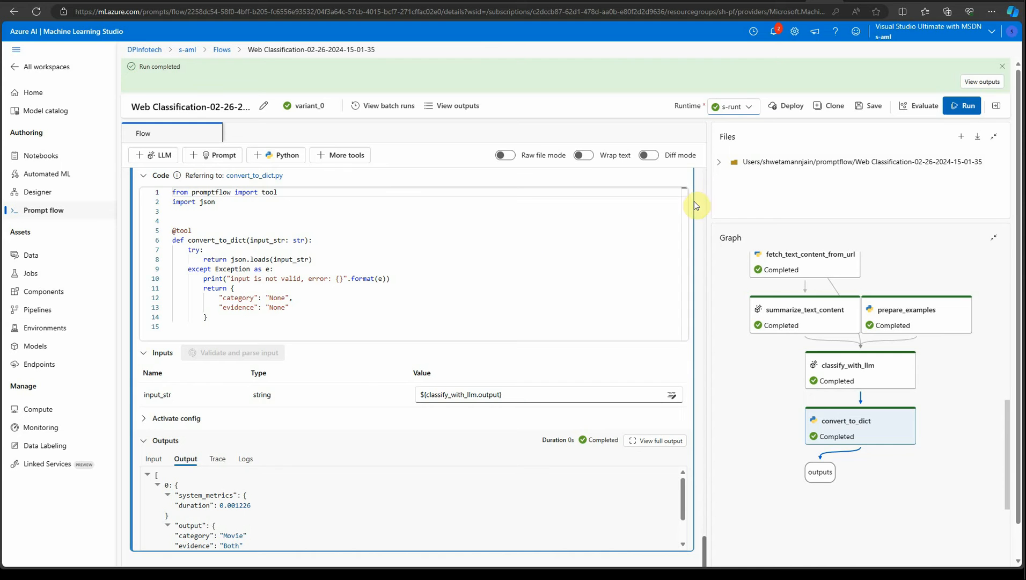
Deploy the flow to a new online endpoint, keeping the default basic settings, and create the deployment.
click(791, 107)
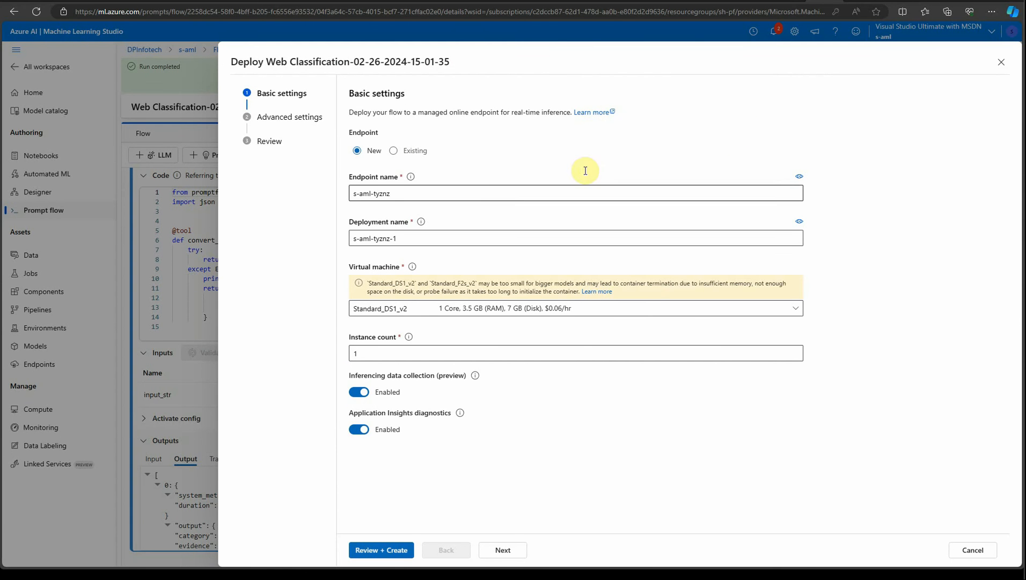
click(488, 188)
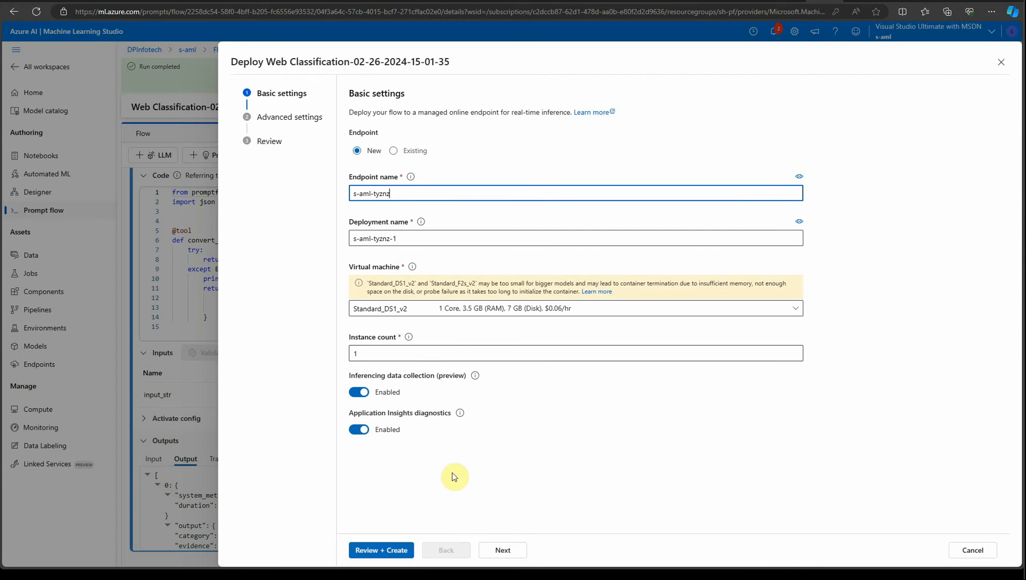
click(381, 549)
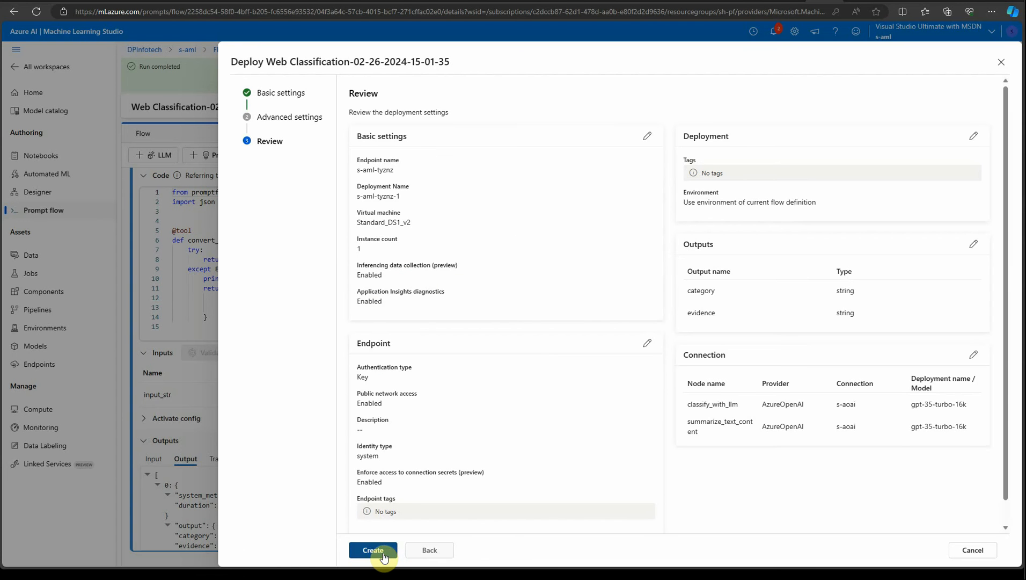
click(378, 551)
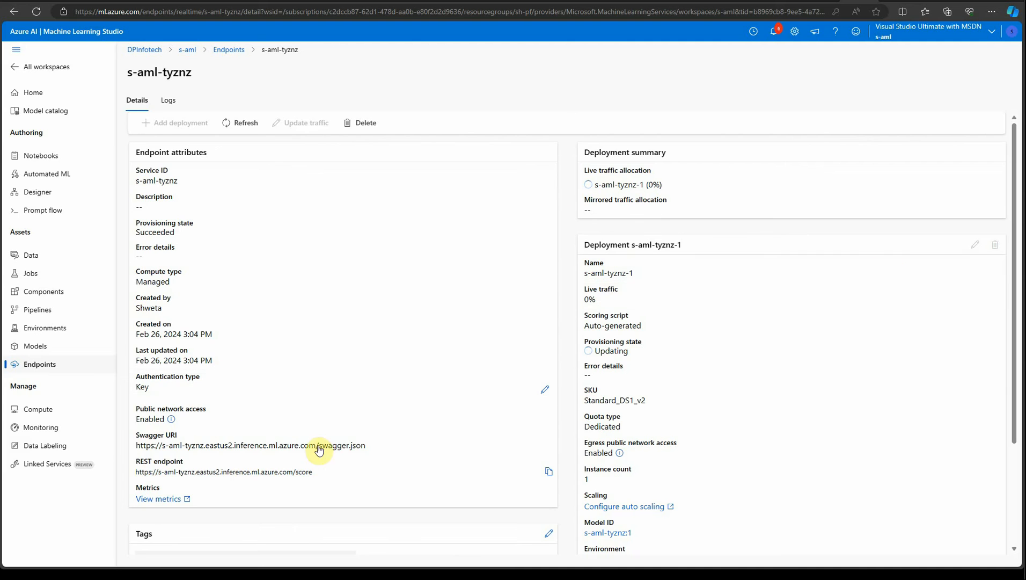
Open the endpoint's metrics in the Azure portal and browse the available metrics for its namespace.
scroll(676, 389, down, 3)
scroll(667, 397, up, 3)
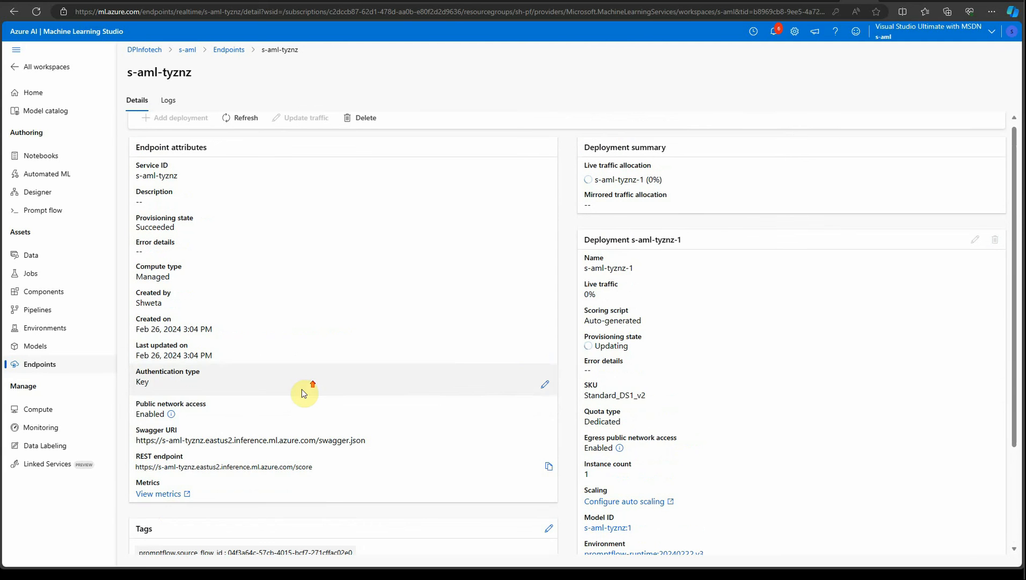
click(161, 494)
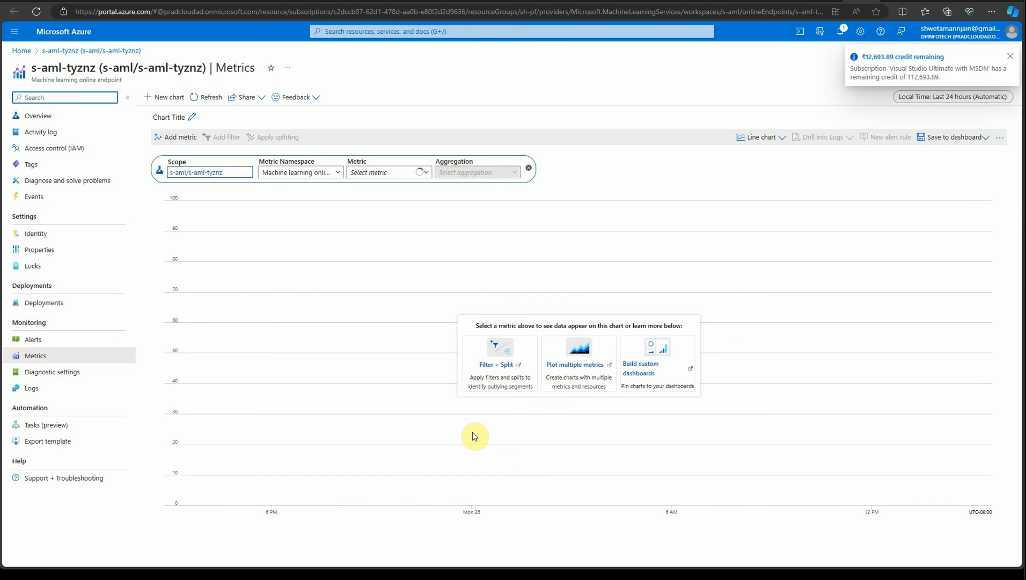
click(1008, 57)
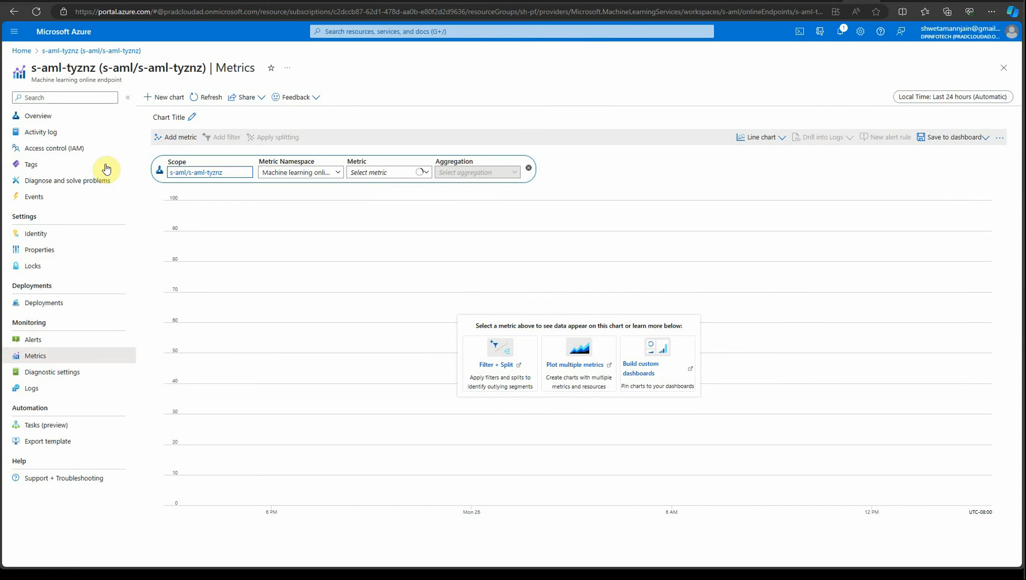
click(339, 173)
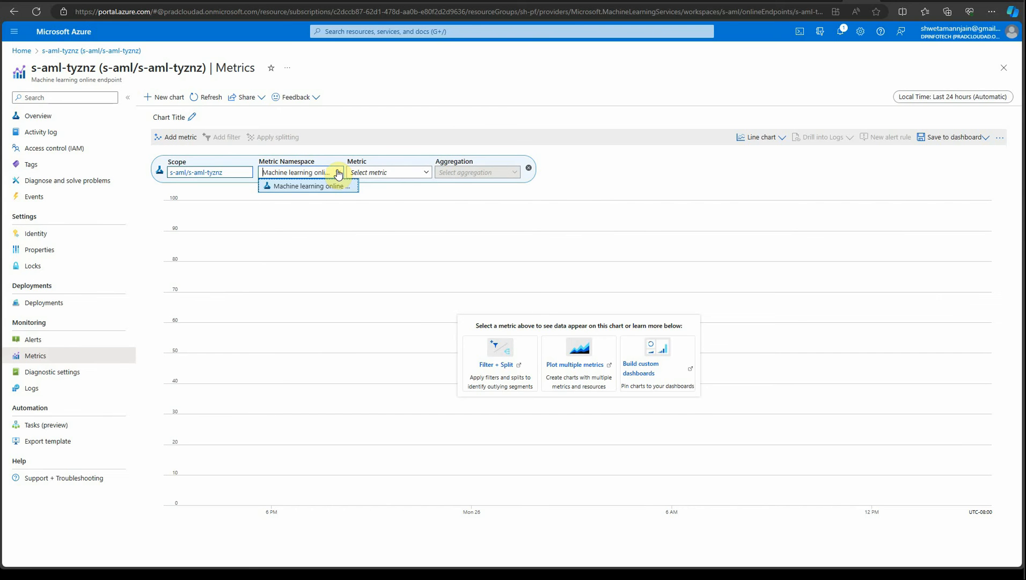
click(333, 212)
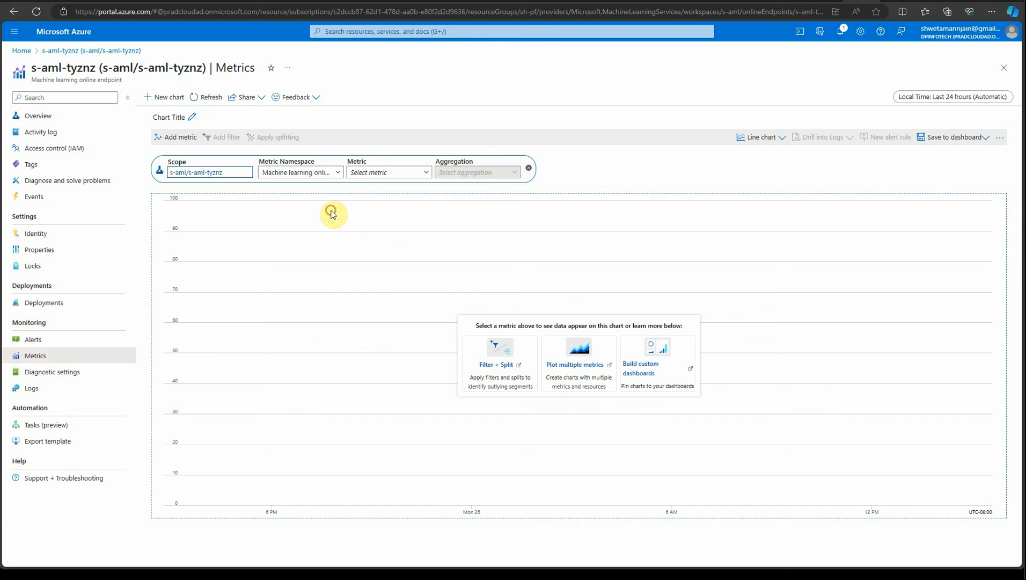
click(421, 177)
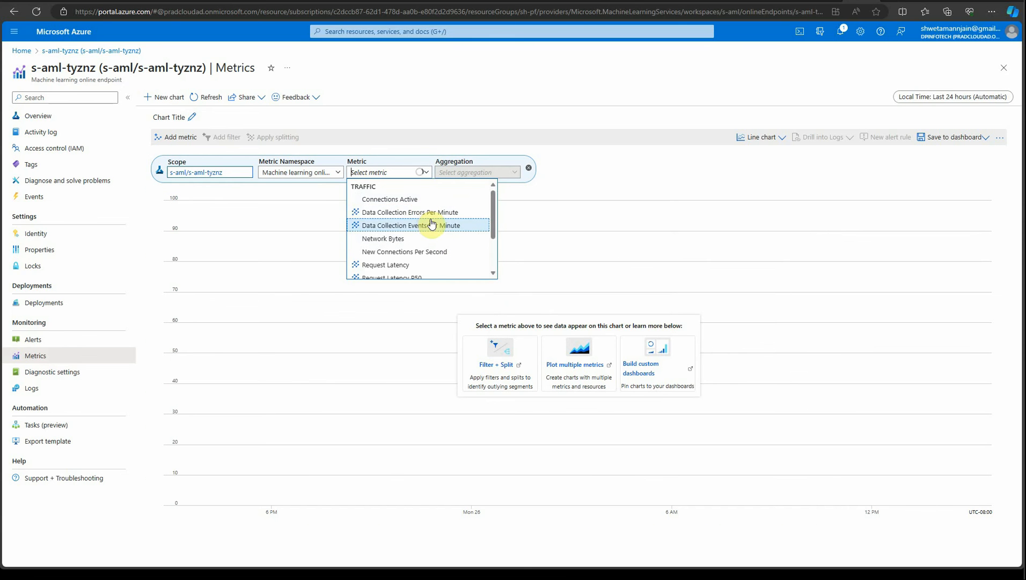
scroll(443, 242, down, 3)
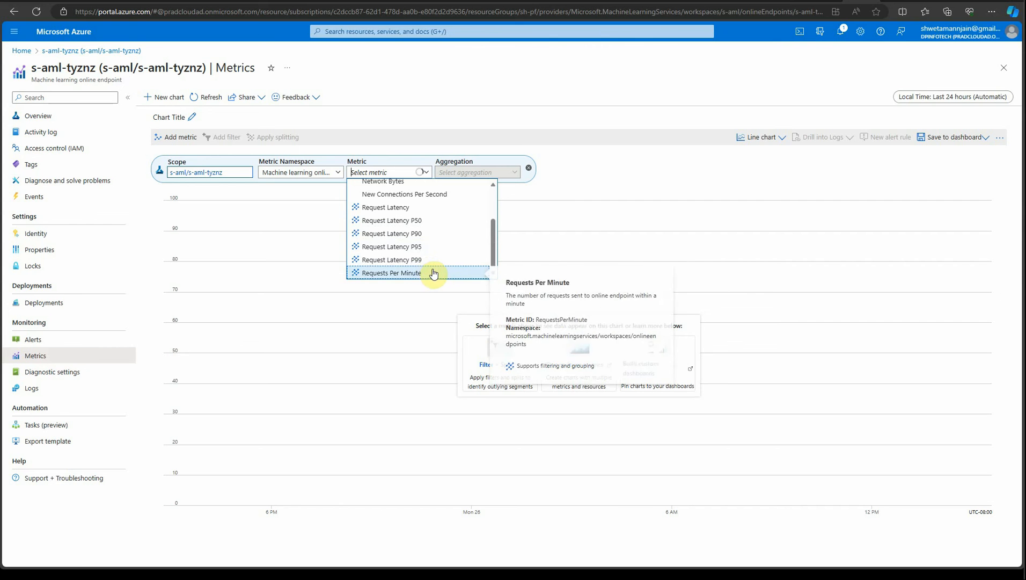
scroll(434, 268, up, 3)
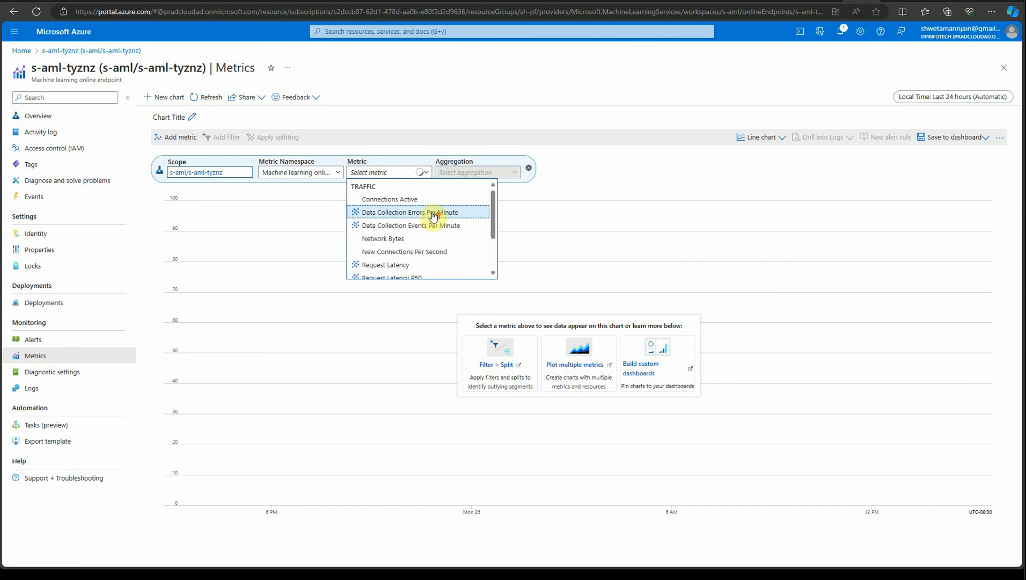
scroll(434, 216, down, 3)
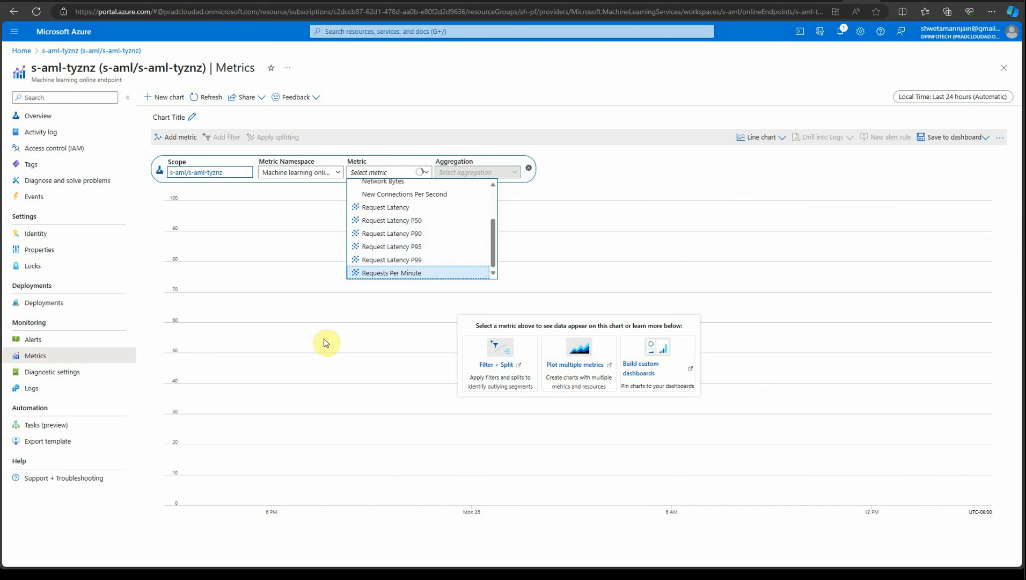
click(607, 89)
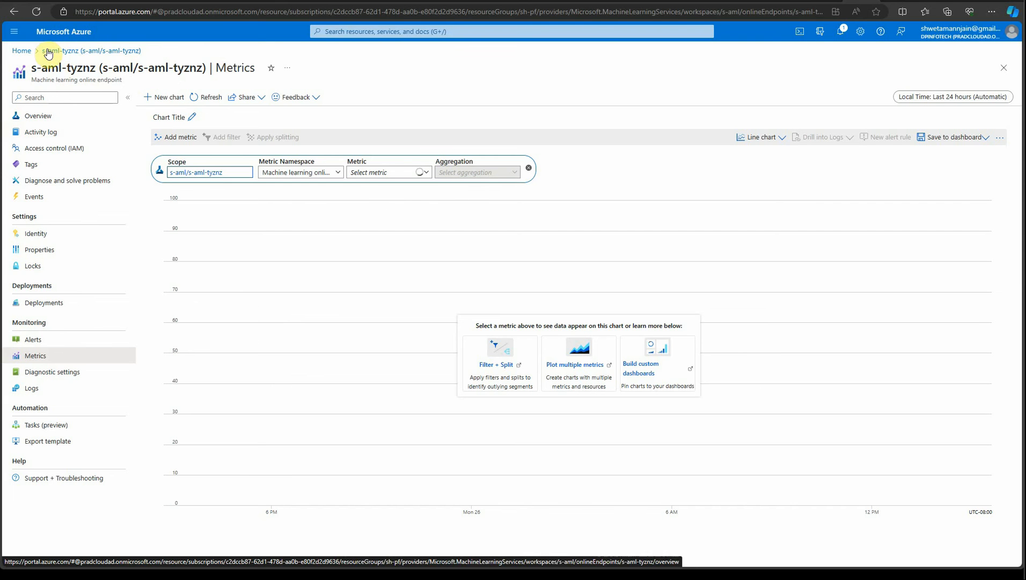
Open the endpoint's overview in the Azure portal, then return to the Studio endpoint page and refresh it.
click(26, 53)
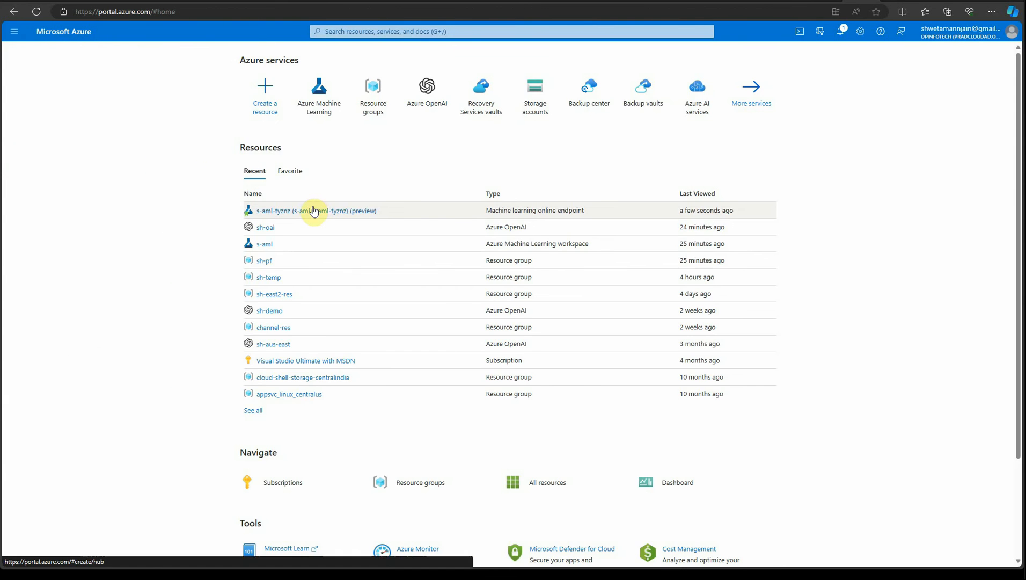
click(315, 211)
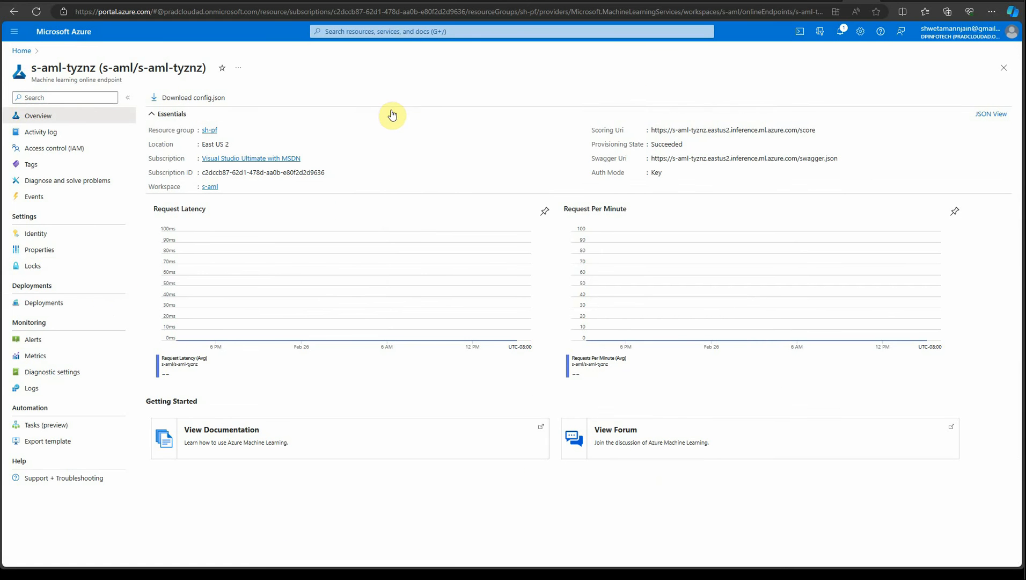
click(828, 1)
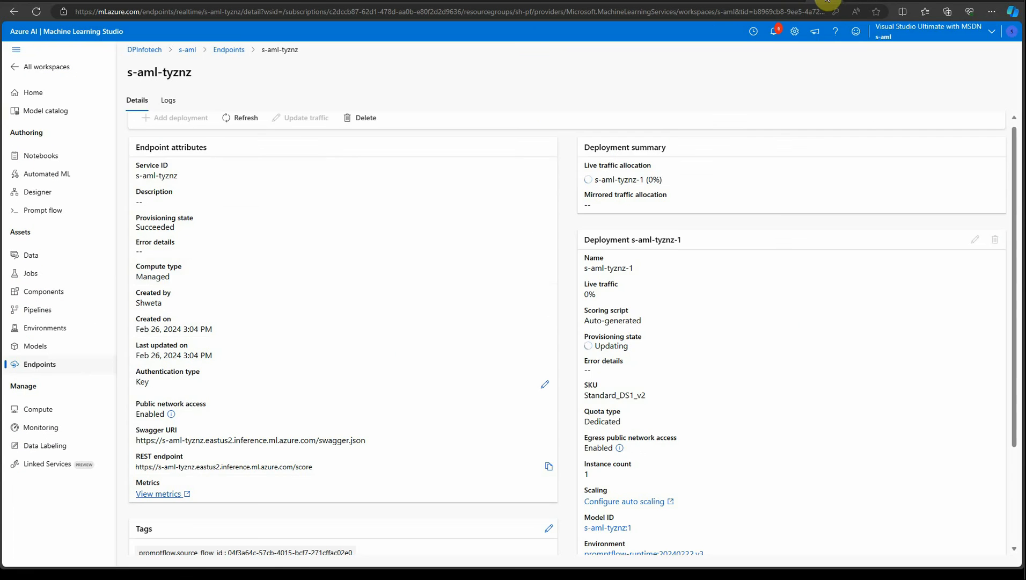
click(240, 127)
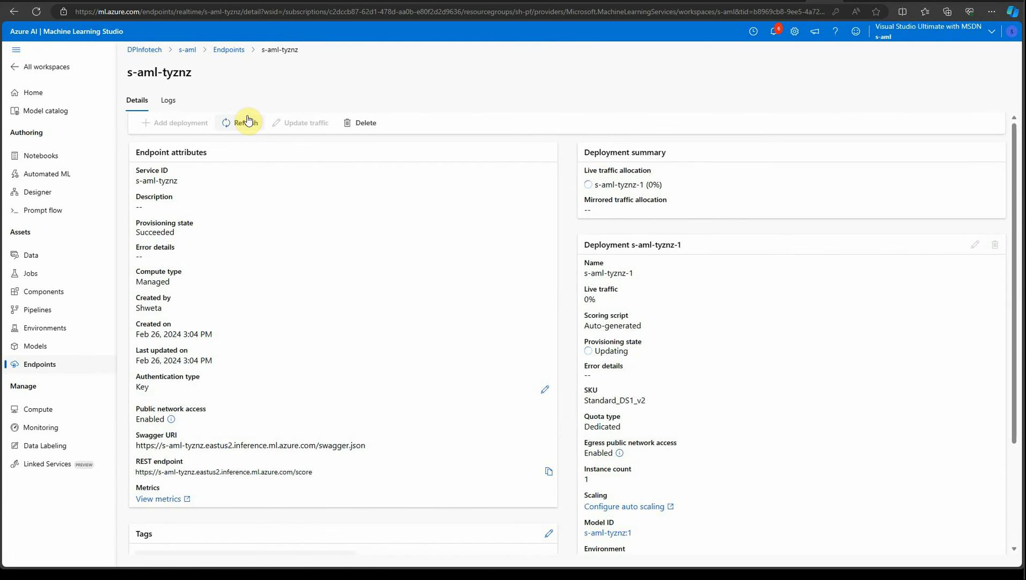
Start adding a new model monitor and select the s-aml-tyznz model.
click(42, 431)
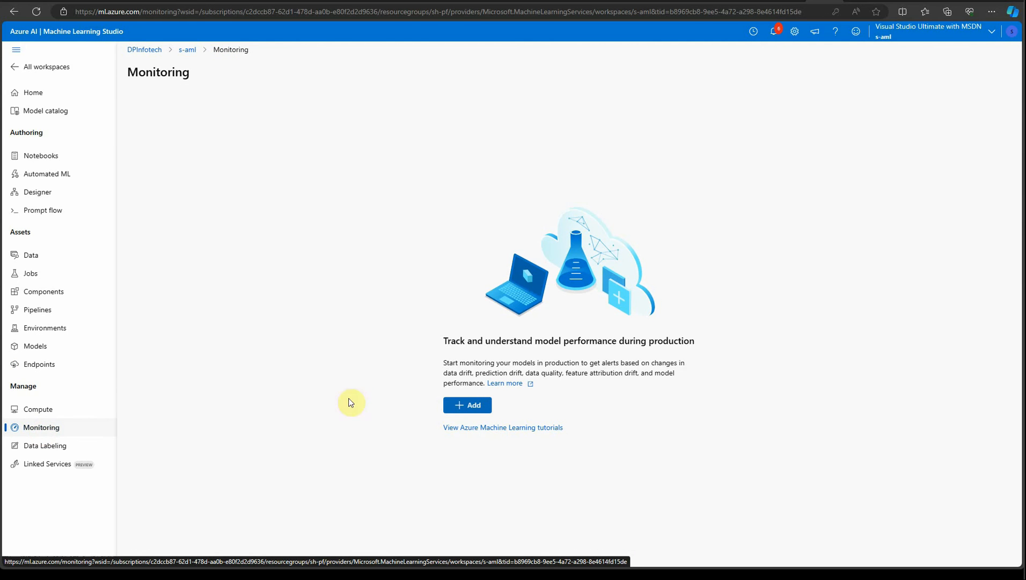
click(465, 405)
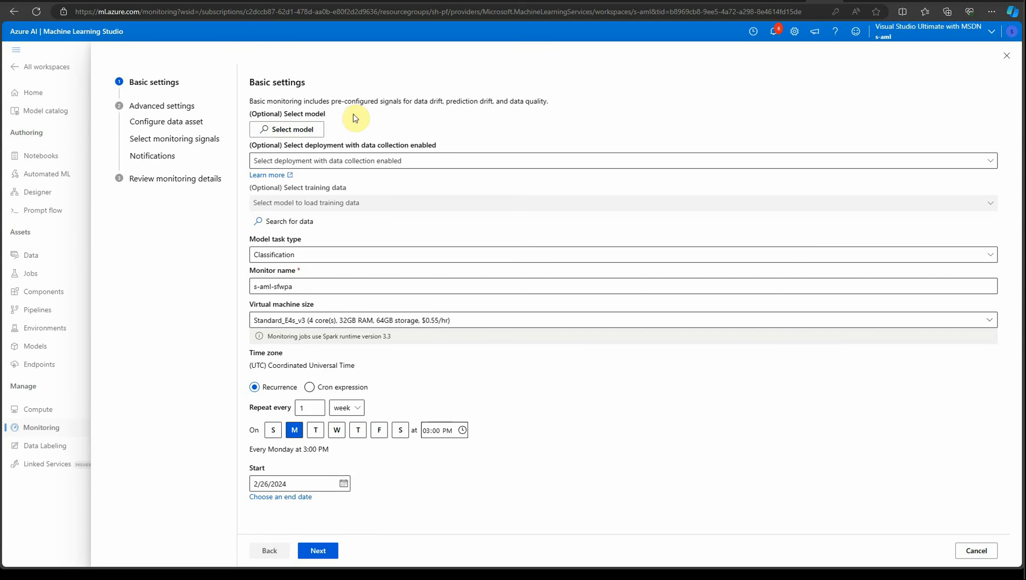
click(296, 130)
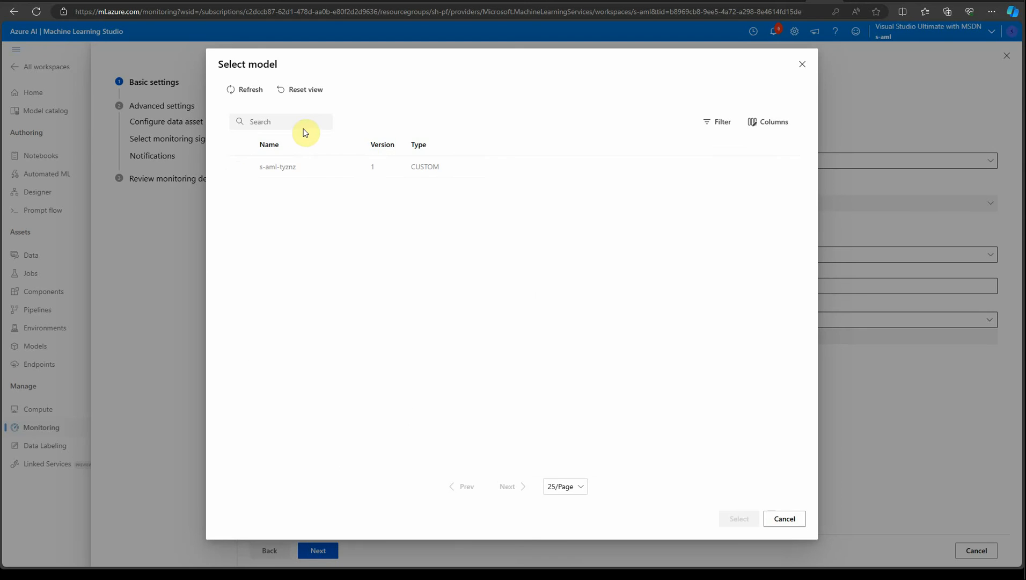
click(242, 168)
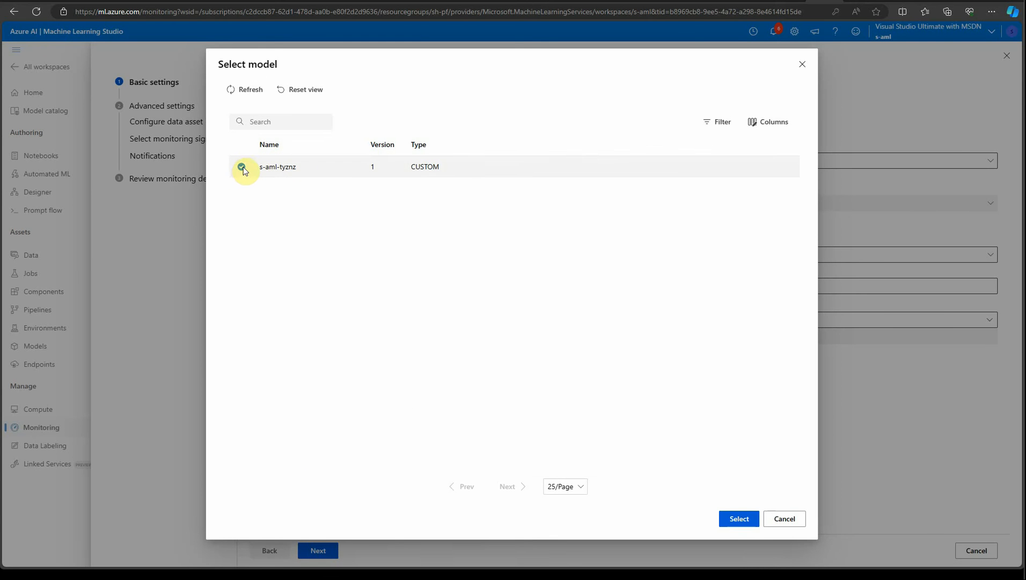
click(740, 519)
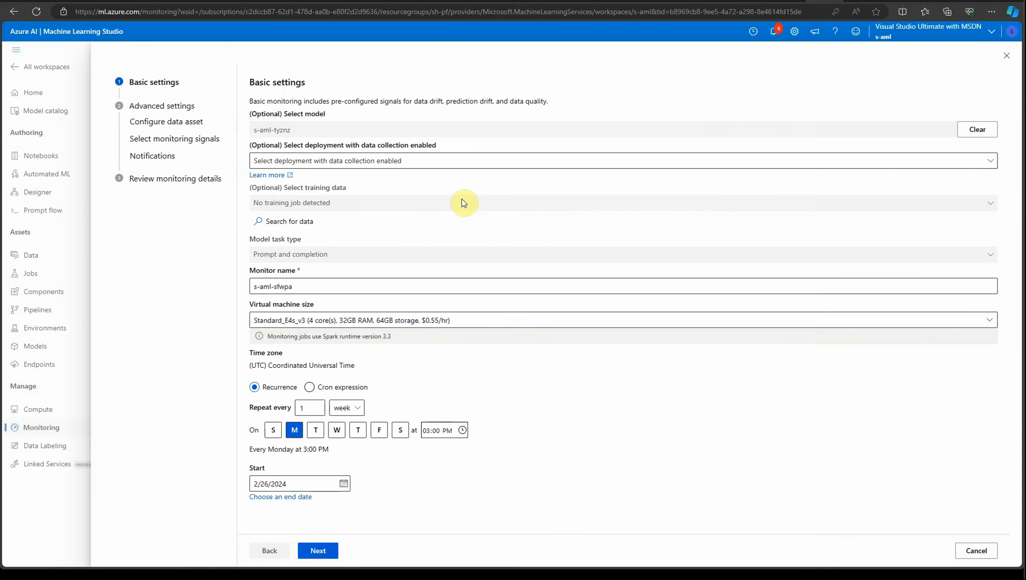
Choose the s-aml-tyznz/s-aml-tyznz-1 deployment for the monitor and review the remaining basic settings.
click(373, 164)
click(332, 179)
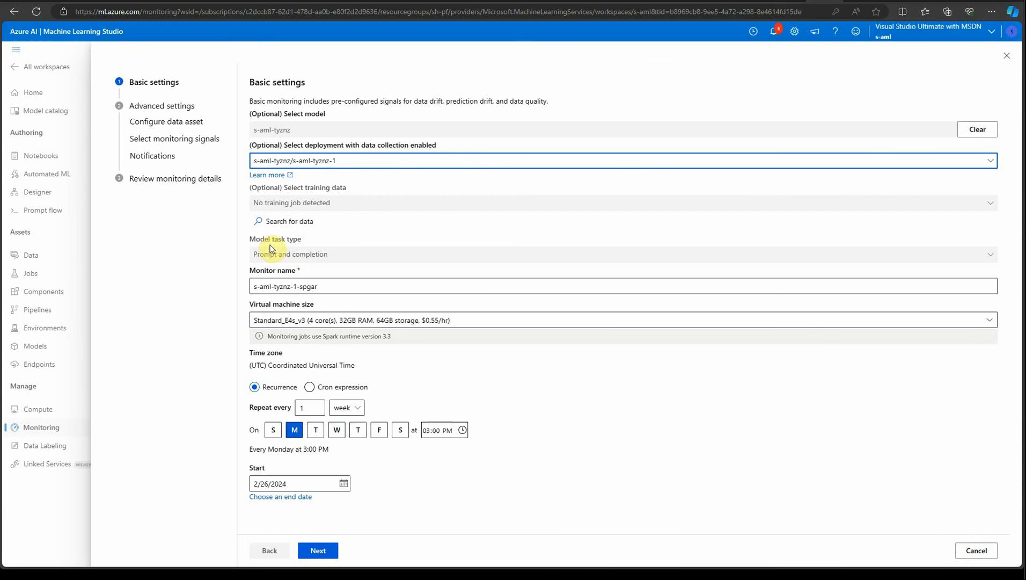
click(321, 256)
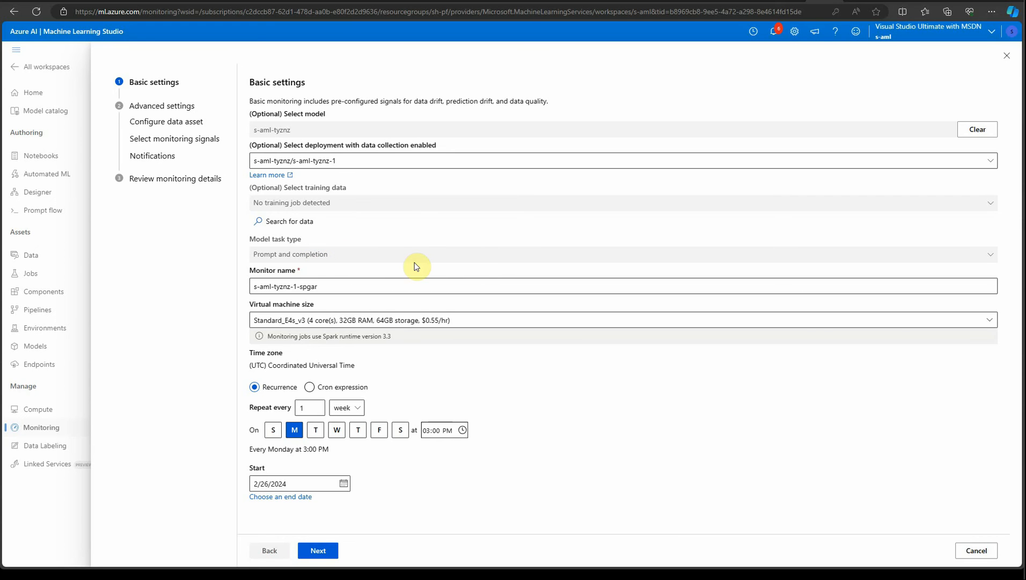
click(356, 287)
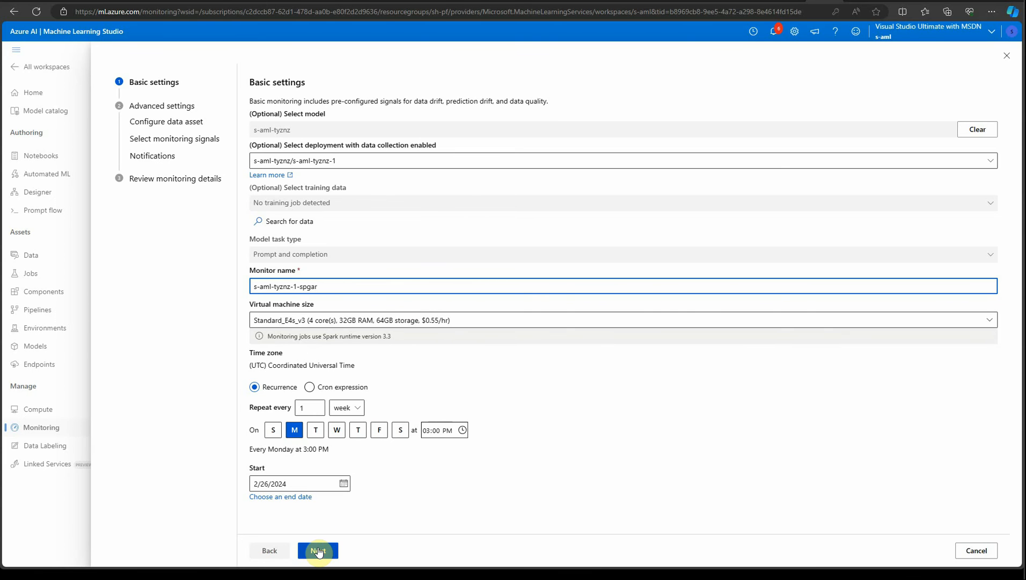
click(729, 320)
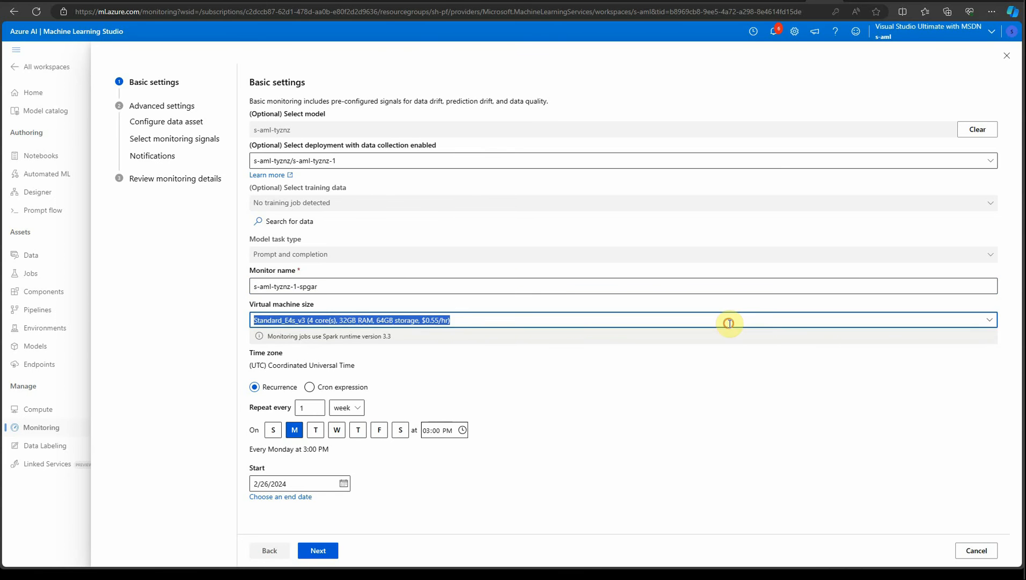
click(743, 457)
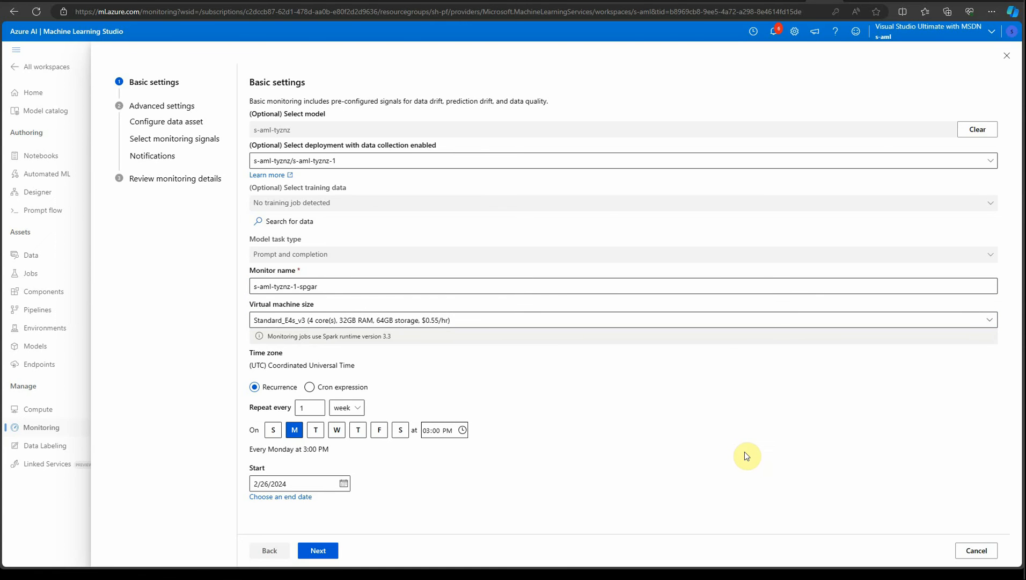
Accept the basic settings and data asset pages, then open the gsq-signal monitoring signal for editing.
click(322, 549)
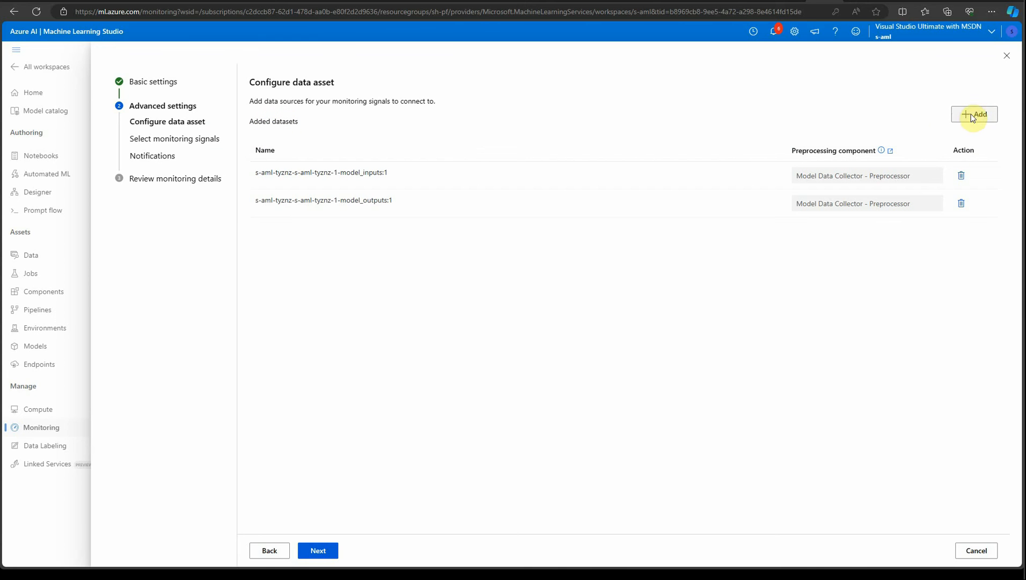
click(320, 552)
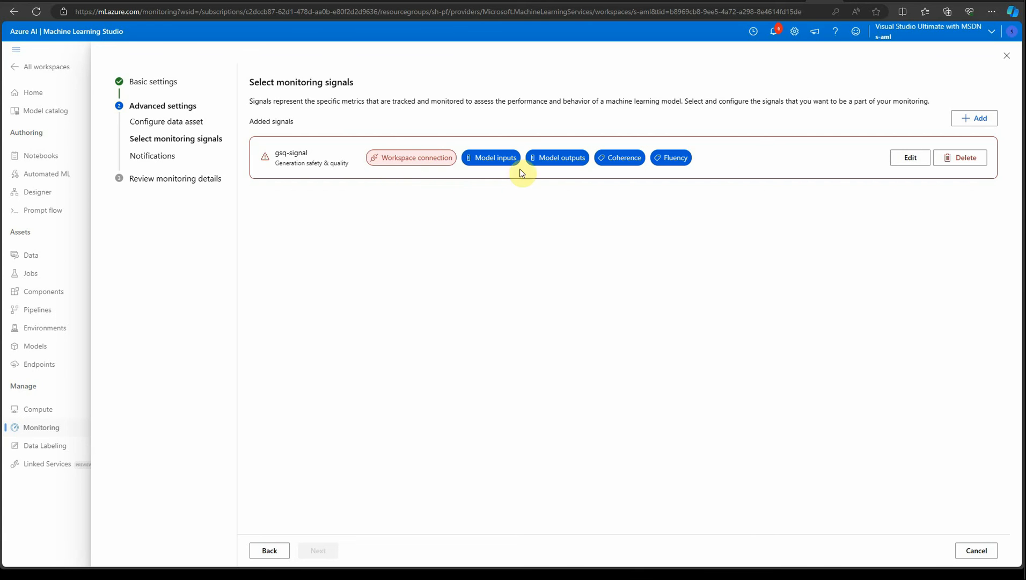
click(901, 158)
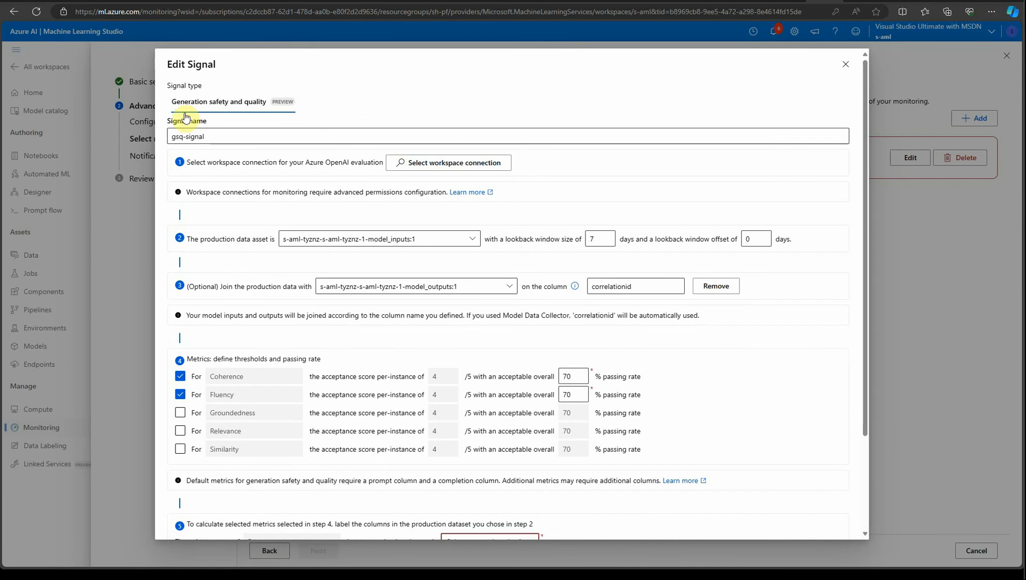
click(328, 135)
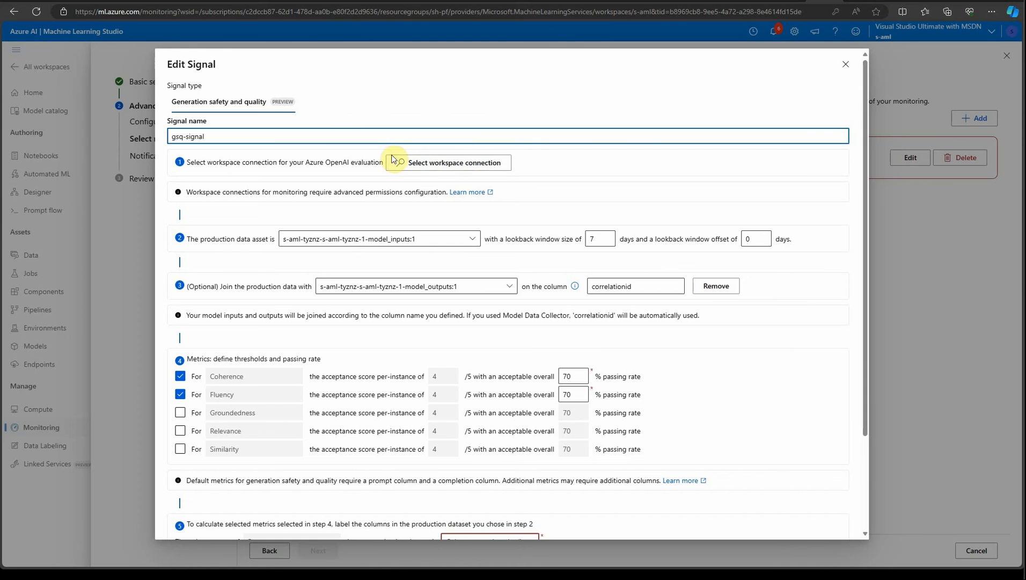
Select the s-aoai workspace connection and the gpt-35-turbo-16k Azure OpenAI deployment for the signal.
click(453, 164)
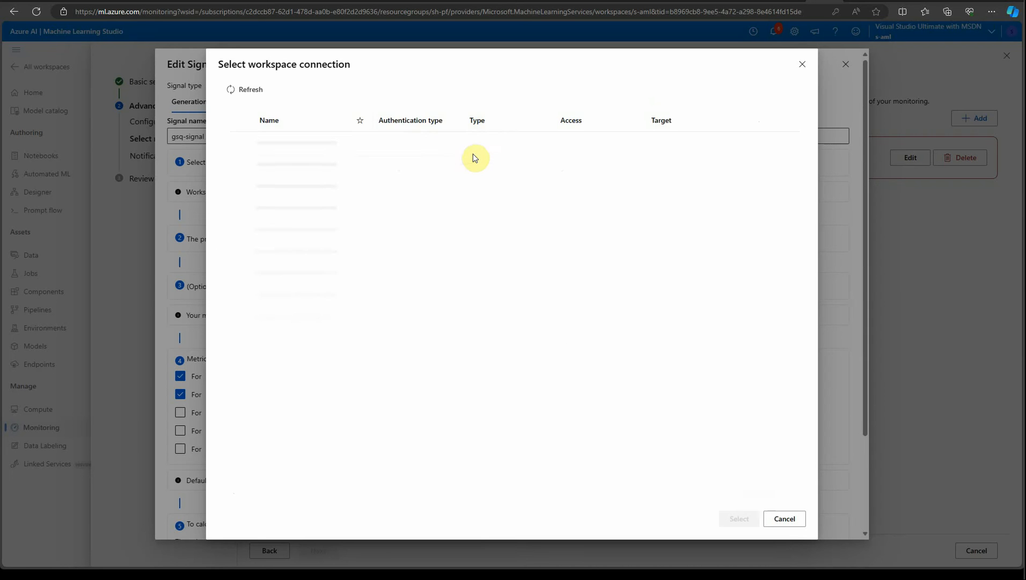
click(267, 170)
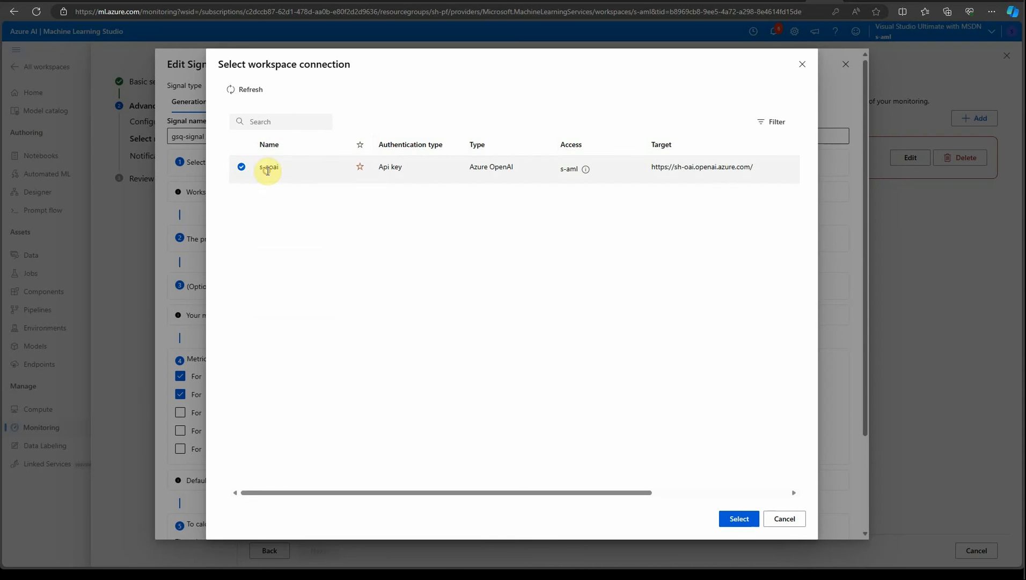
click(728, 520)
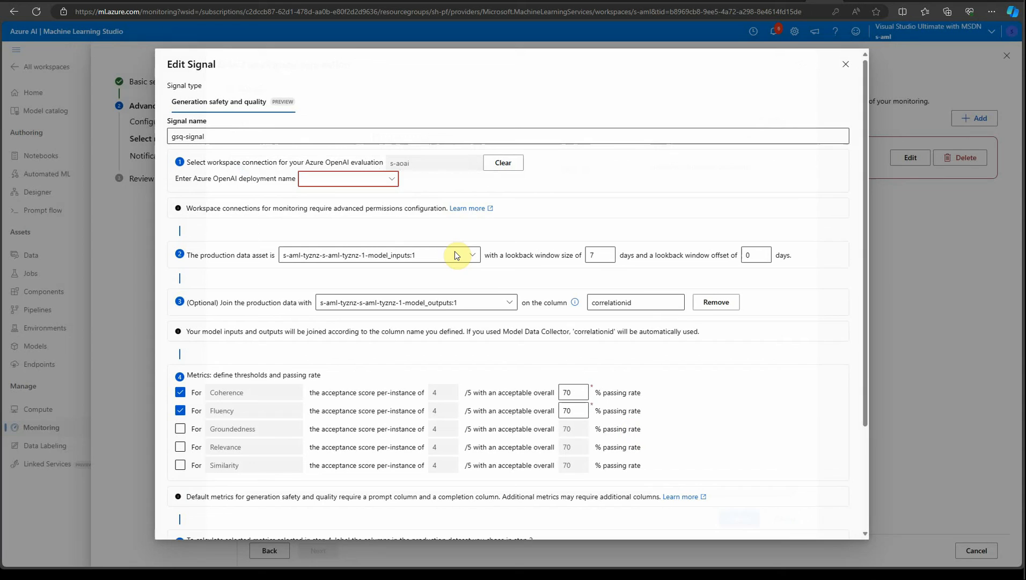
click(395, 181)
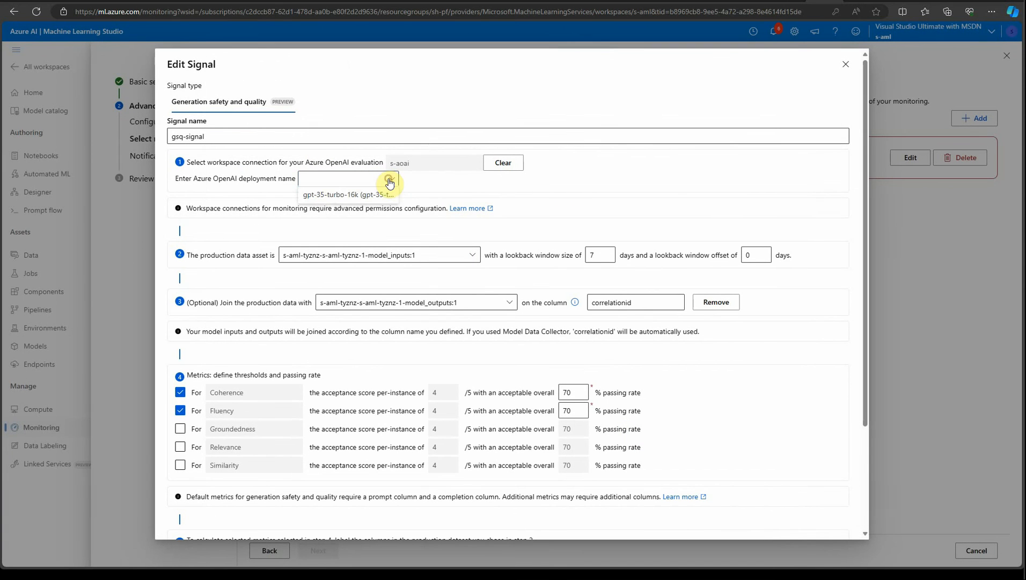
click(354, 198)
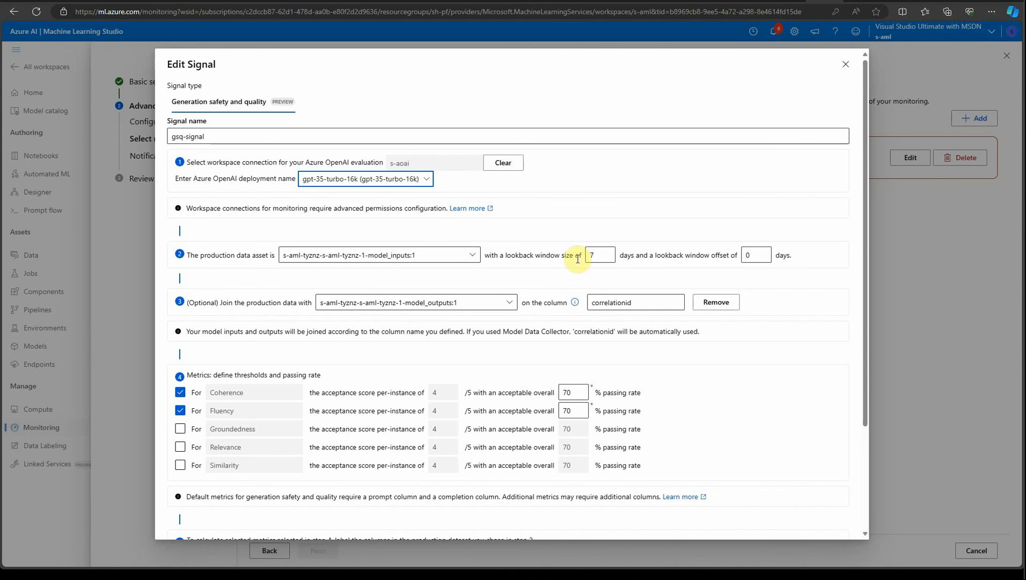
Examine the signal's lookback window, metric thresholds and passing rates, briefly toggling the Groundedness metric.
click(605, 256)
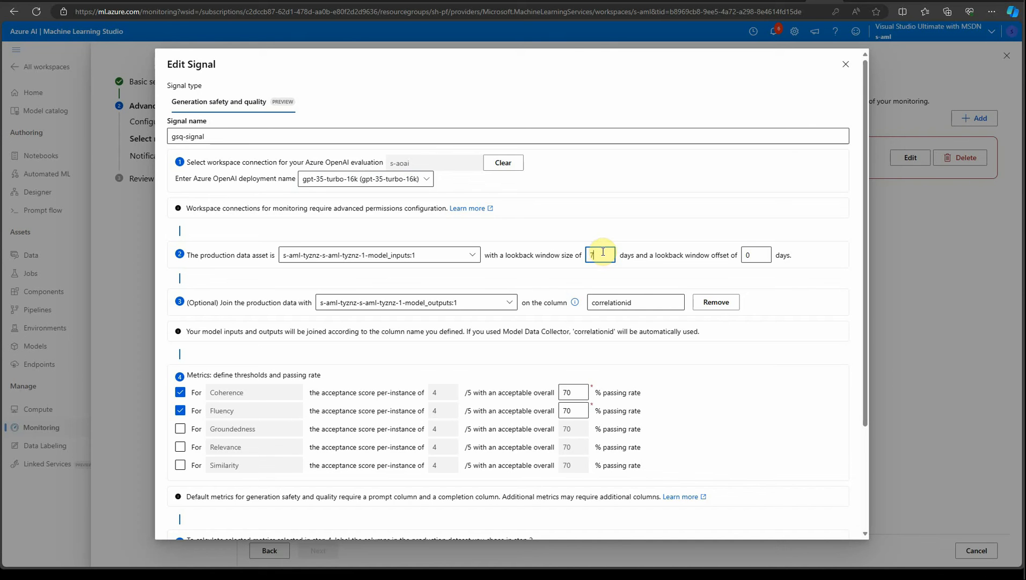
click(744, 421)
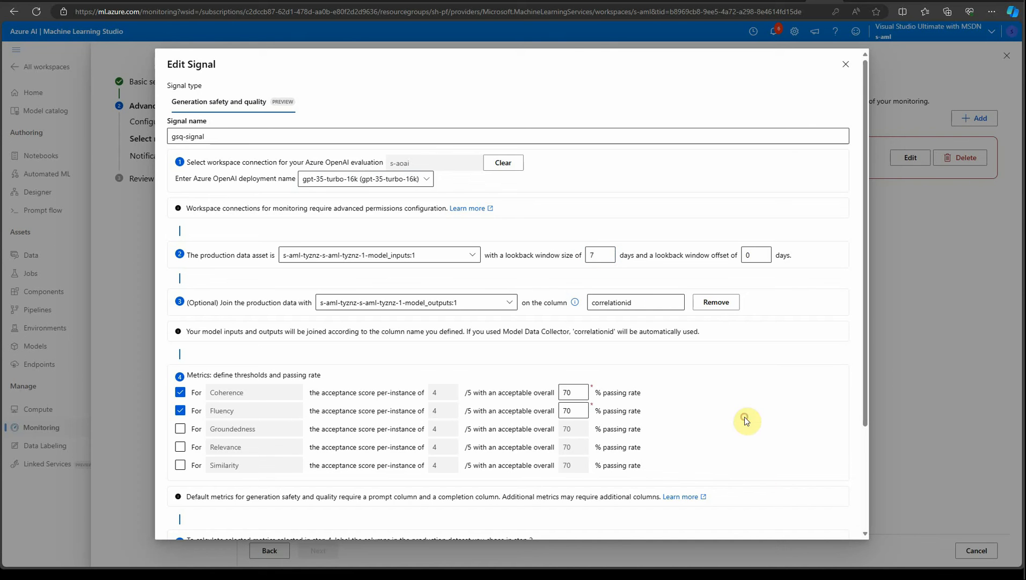
click(605, 255)
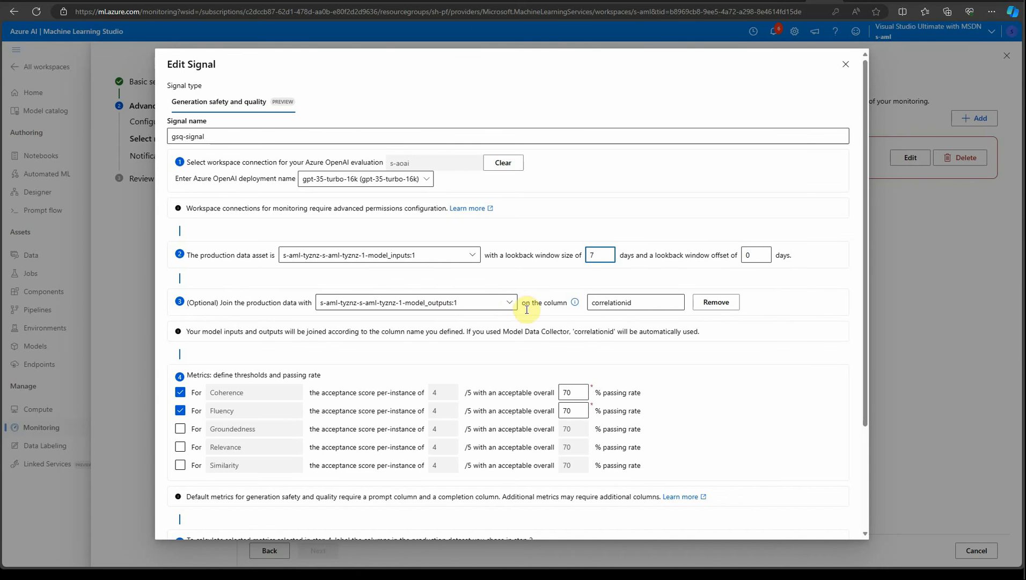
scroll(544, 326, down, 2)
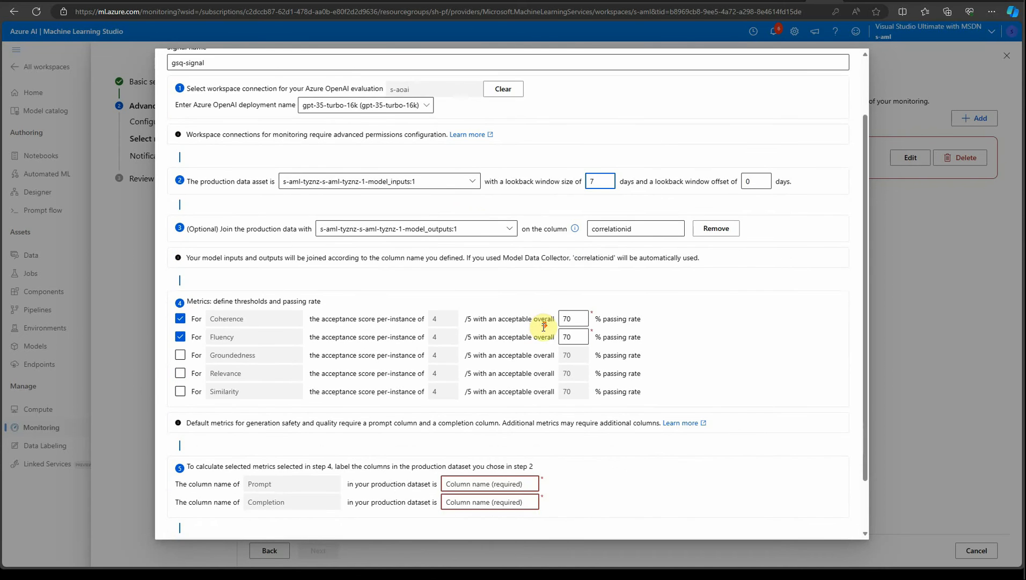
scroll(365, 322, down, 2)
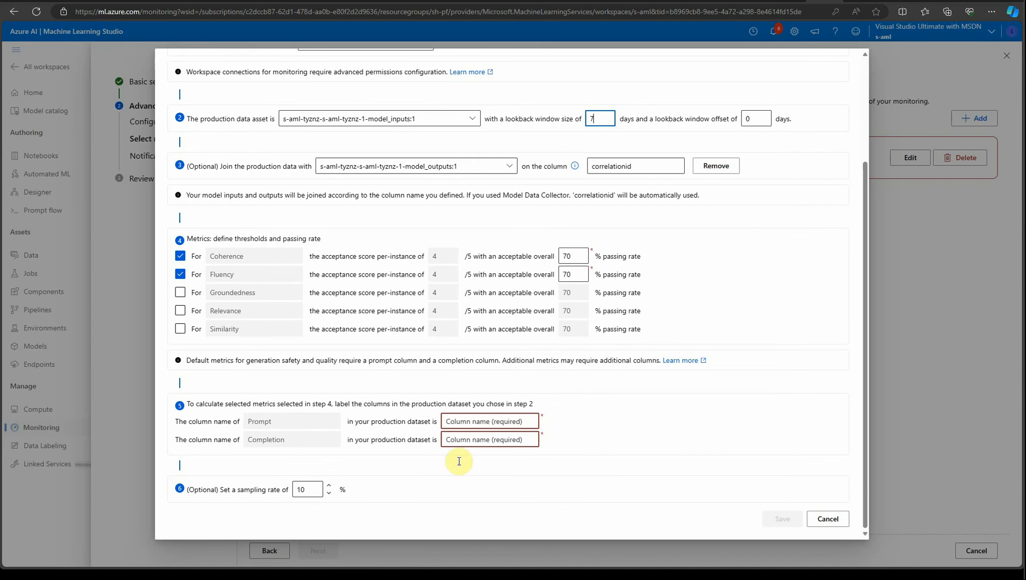
click(181, 293)
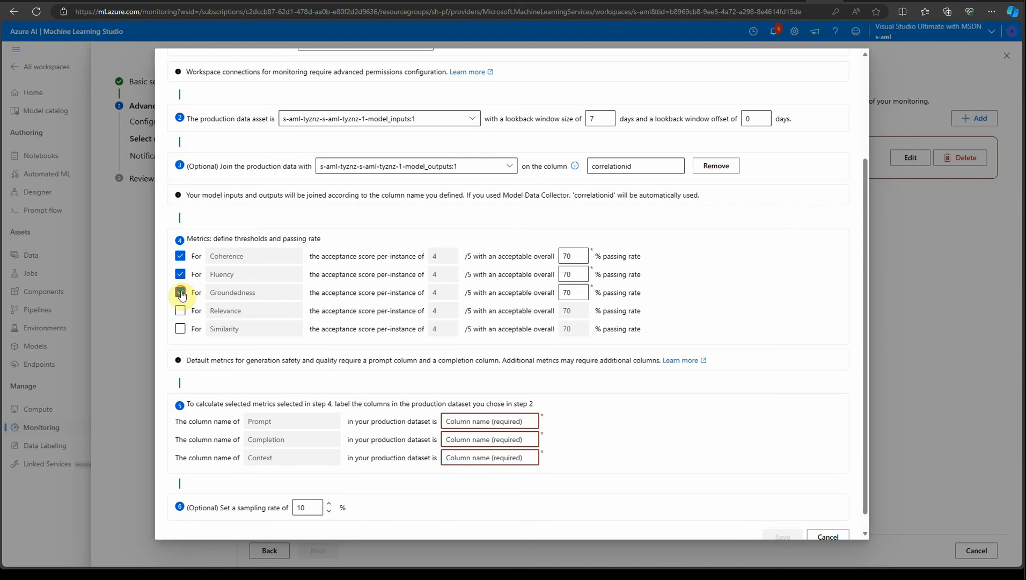
click(181, 293)
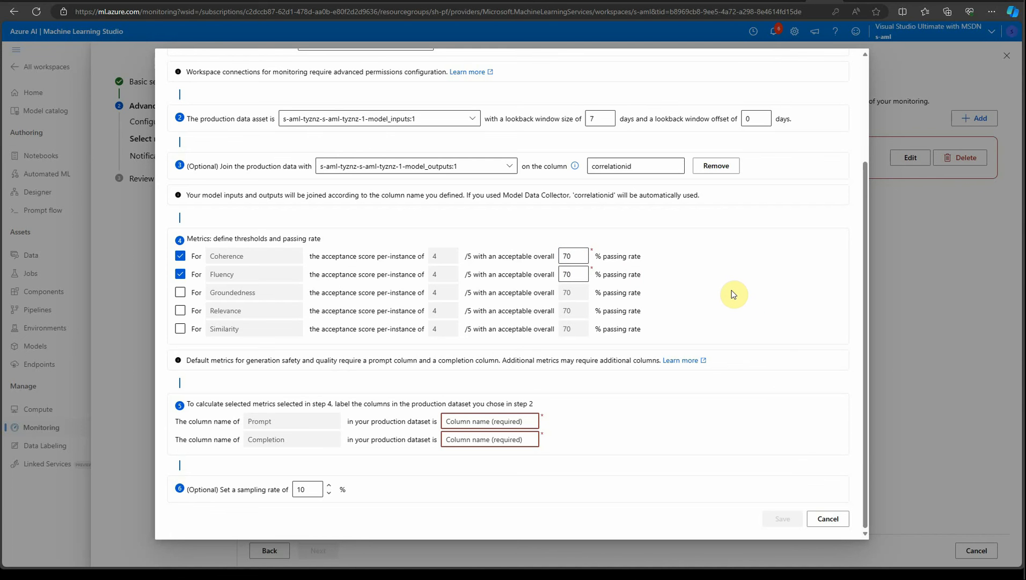
click(575, 255)
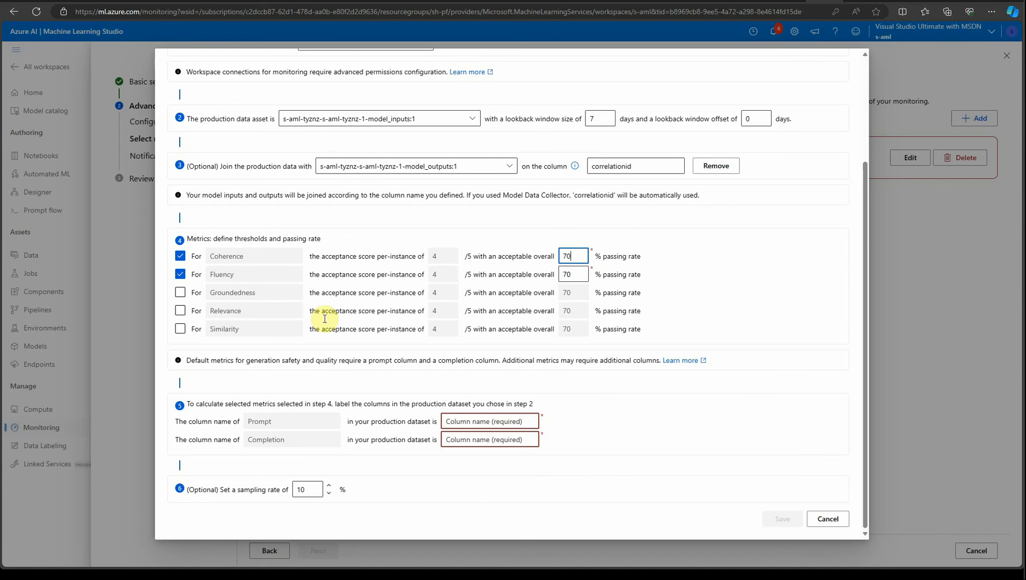
Set the production dataset column for Prompt to URL.
click(516, 421)
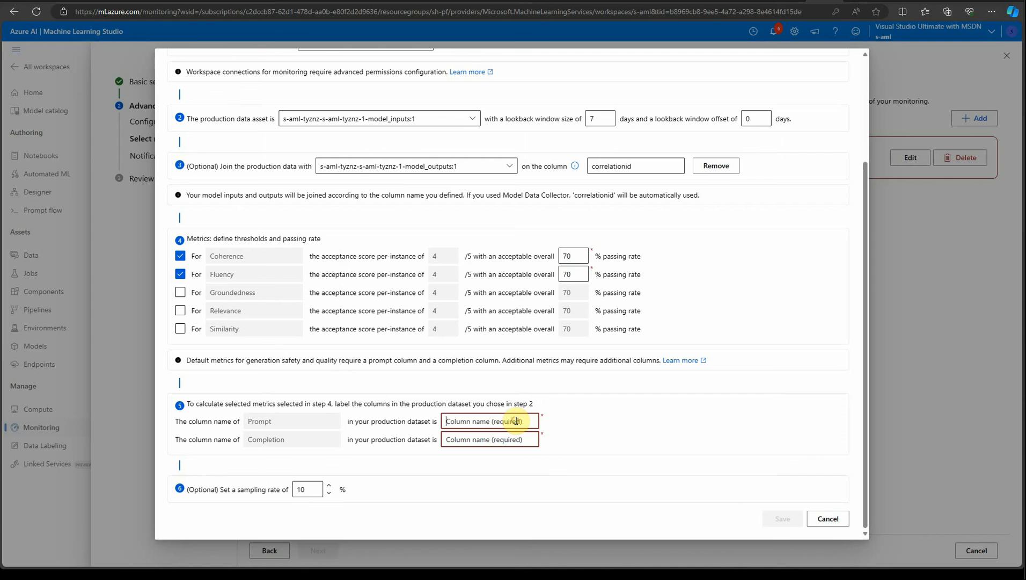
scroll(513, 423, up, 2)
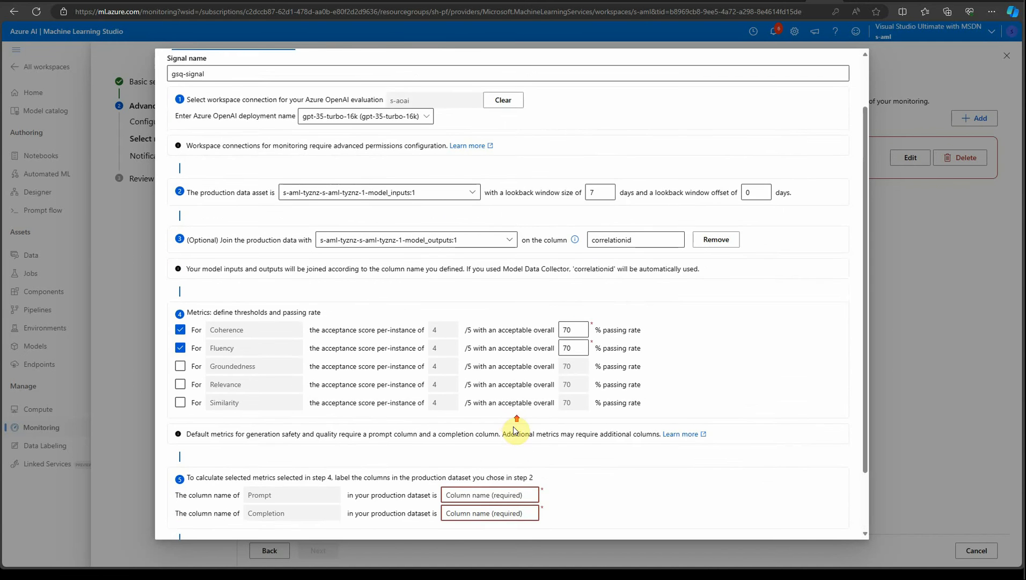
scroll(515, 430, down, 2)
text(URL)
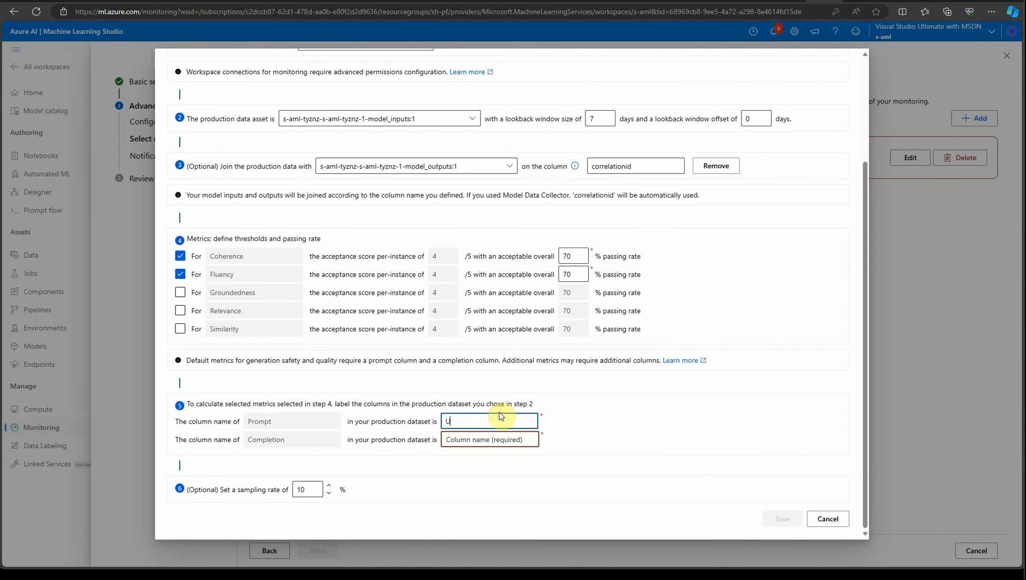
Inspect the Completion column field and the surrounding signal settings.
click(502, 439)
scroll(618, 378, up, 3)
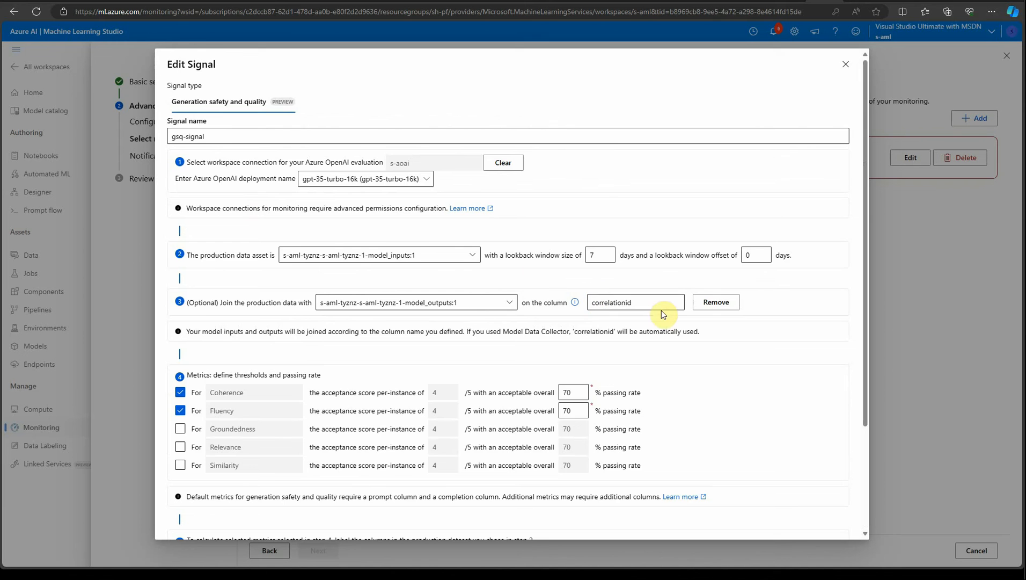
scroll(488, 325, down, 2)
scroll(381, 333, down, 2)
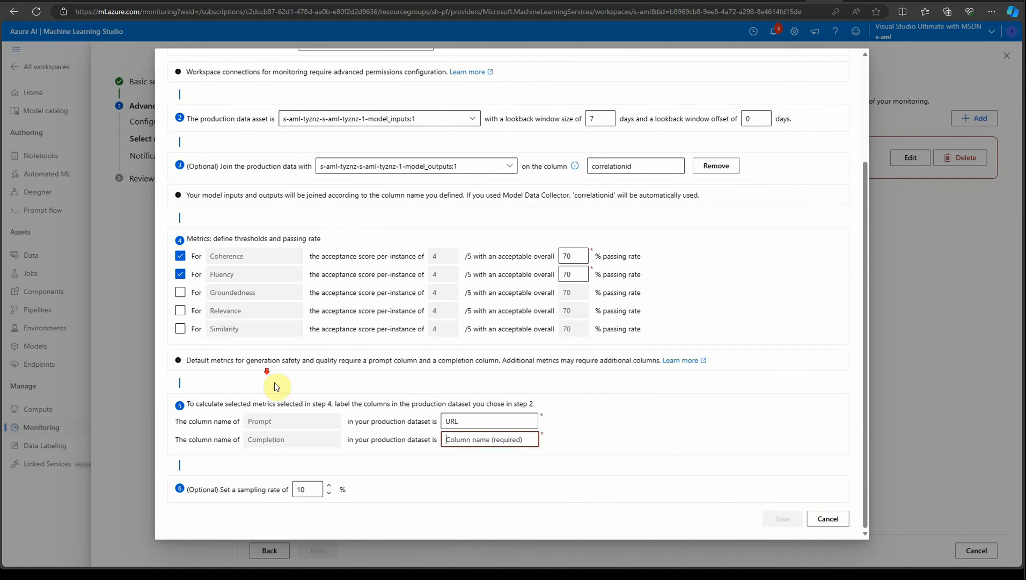
click(497, 442)
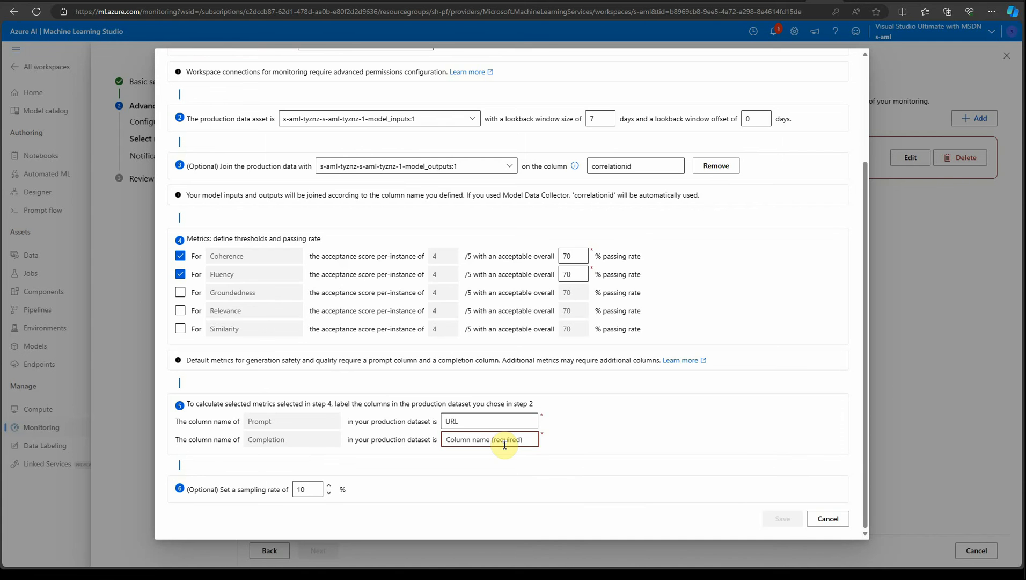
scroll(501, 442, up, 4)
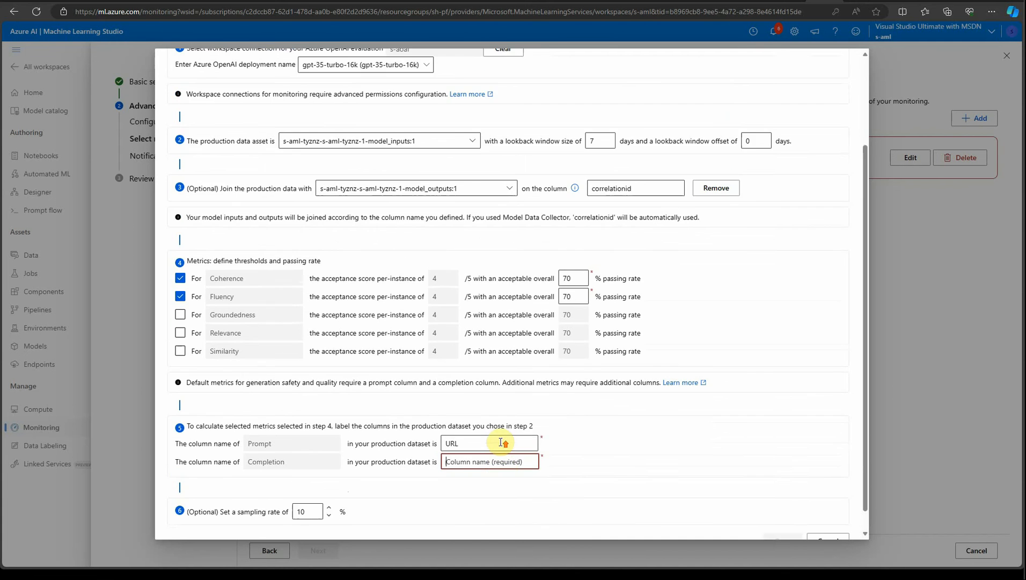
scroll(505, 378, down, 4)
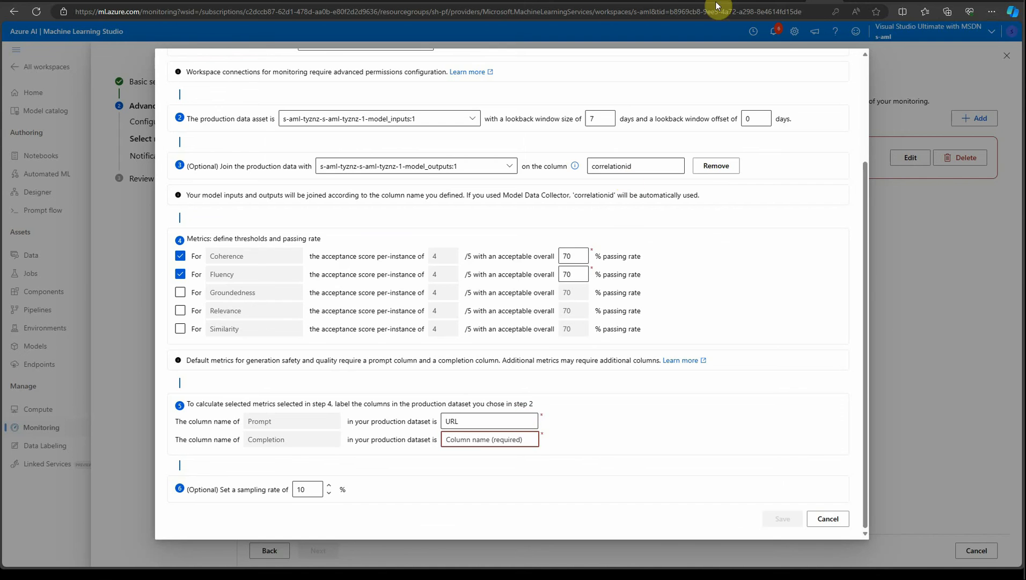
Switch to the Azure portal, launch the s-aml workspace's Studio and open the Web Classification prompt flow.
click(794, 2)
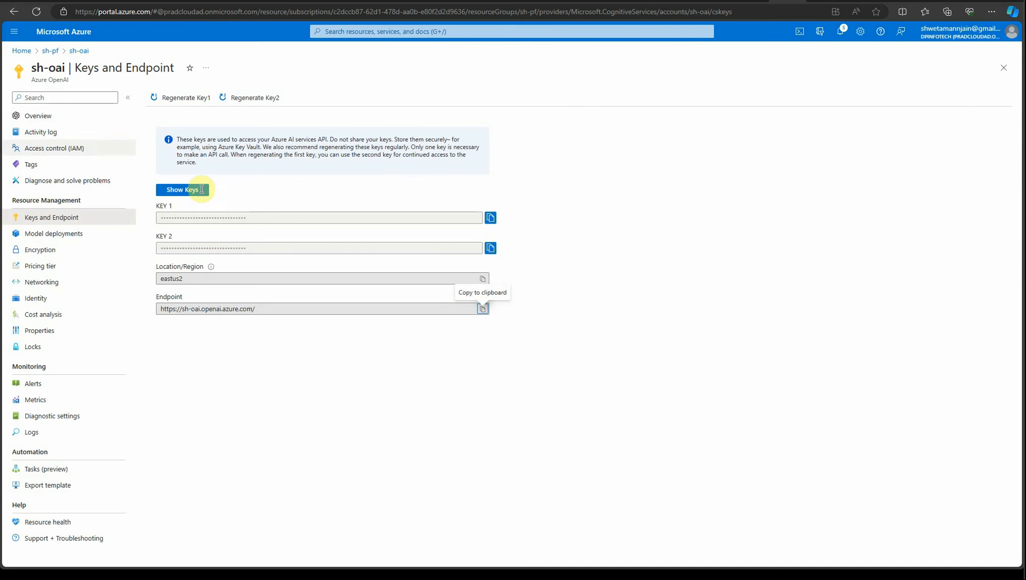
click(49, 51)
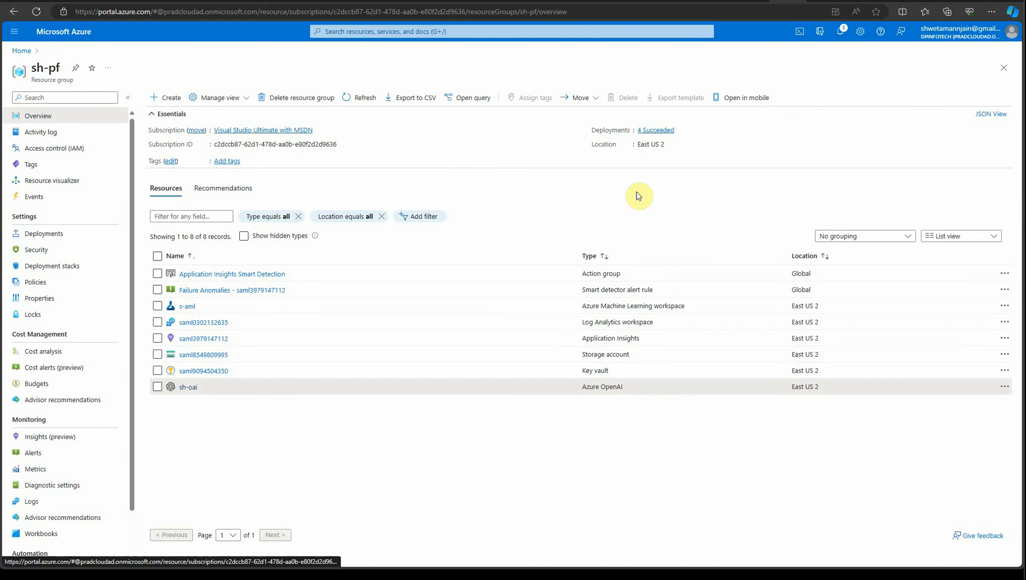
click(187, 307)
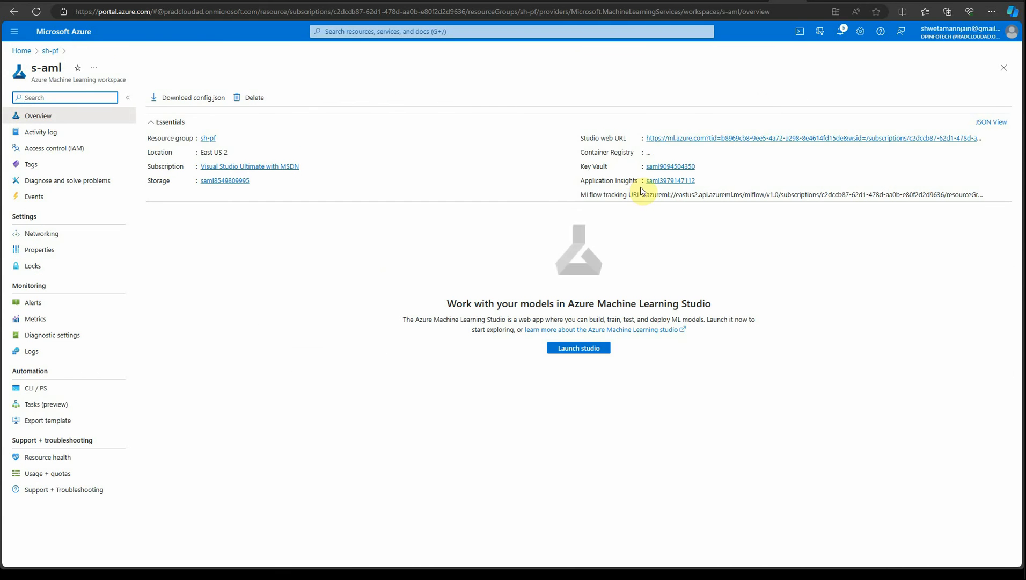
click(722, 138)
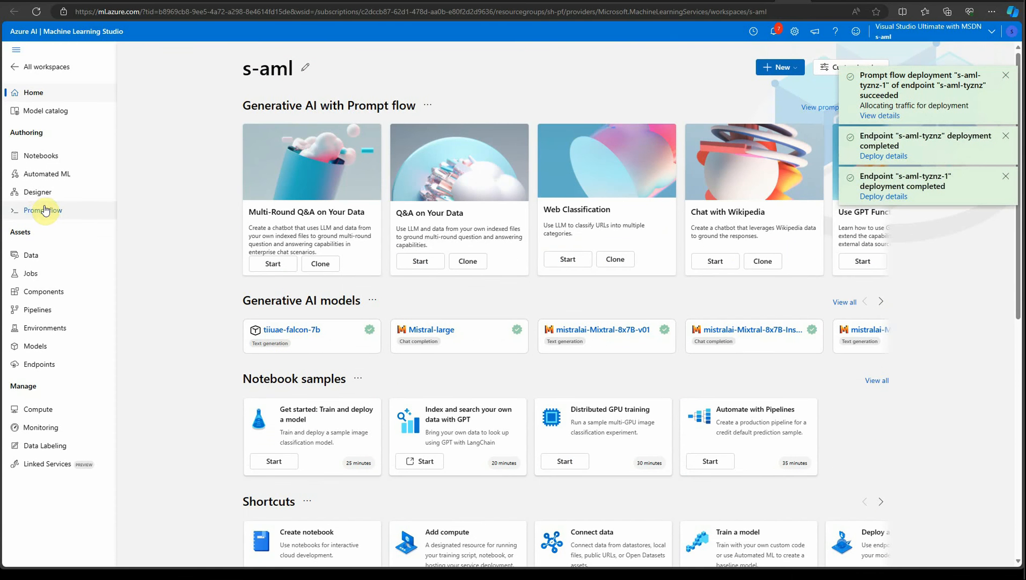
click(46, 212)
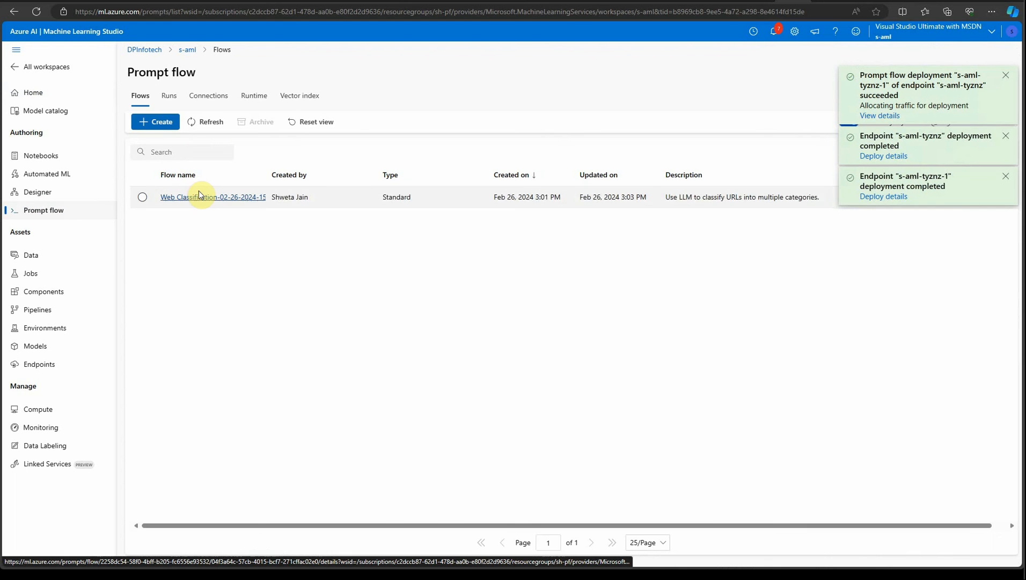
click(200, 194)
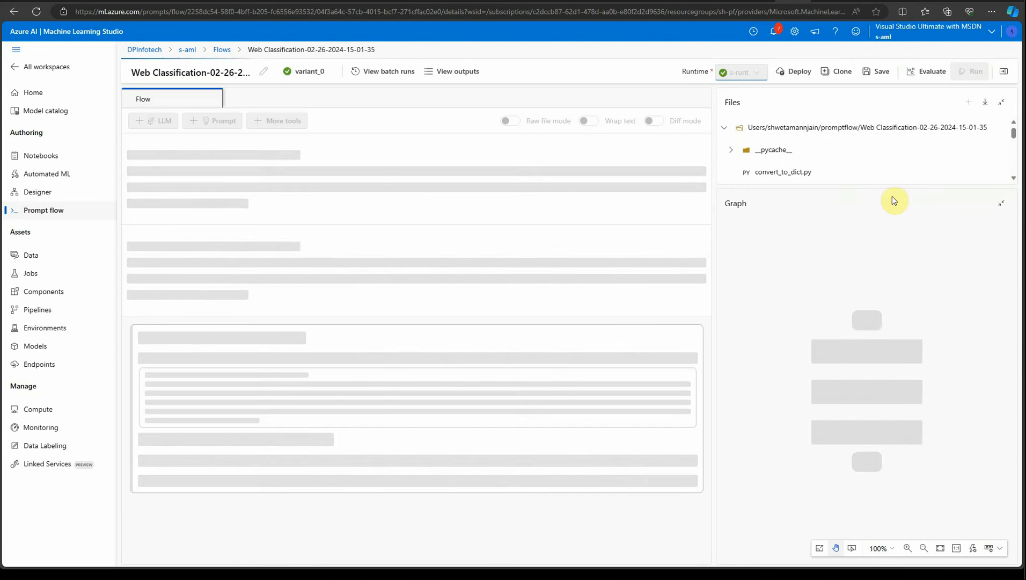
Examine the category field in the flow's prepare_examples code.
scroll(600, 452, down, 15)
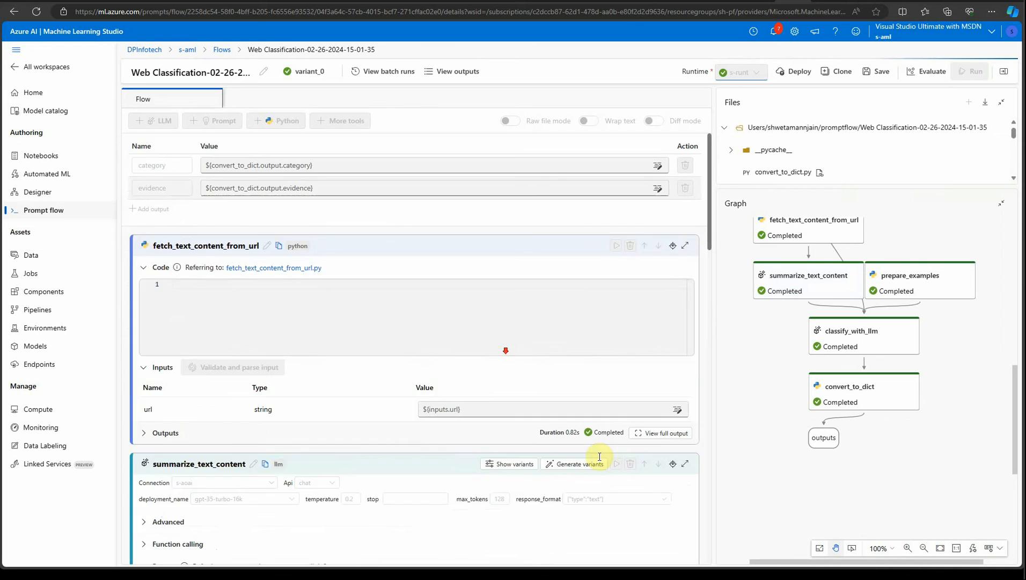
scroll(555, 446, down, 3)
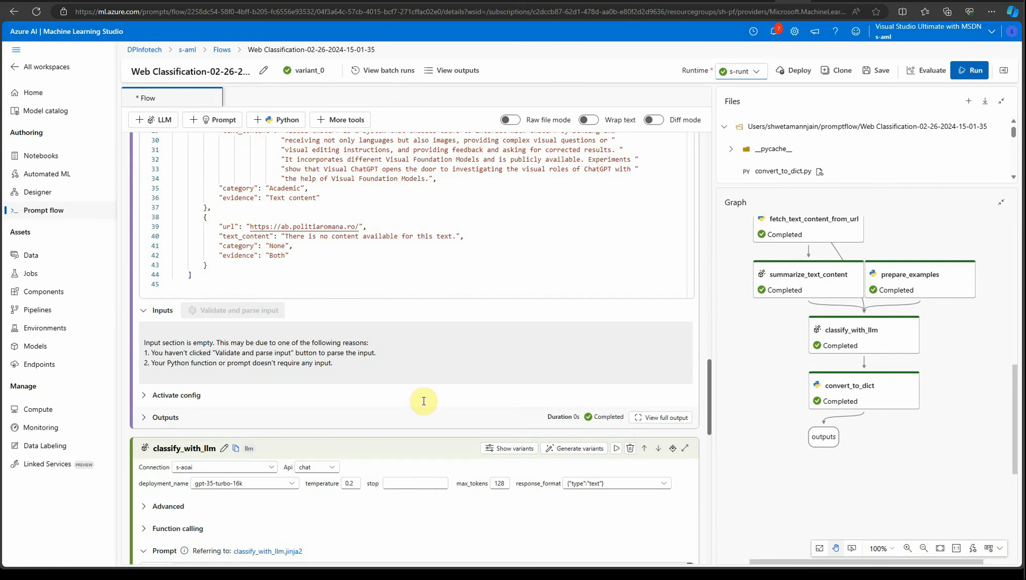
click(232, 245)
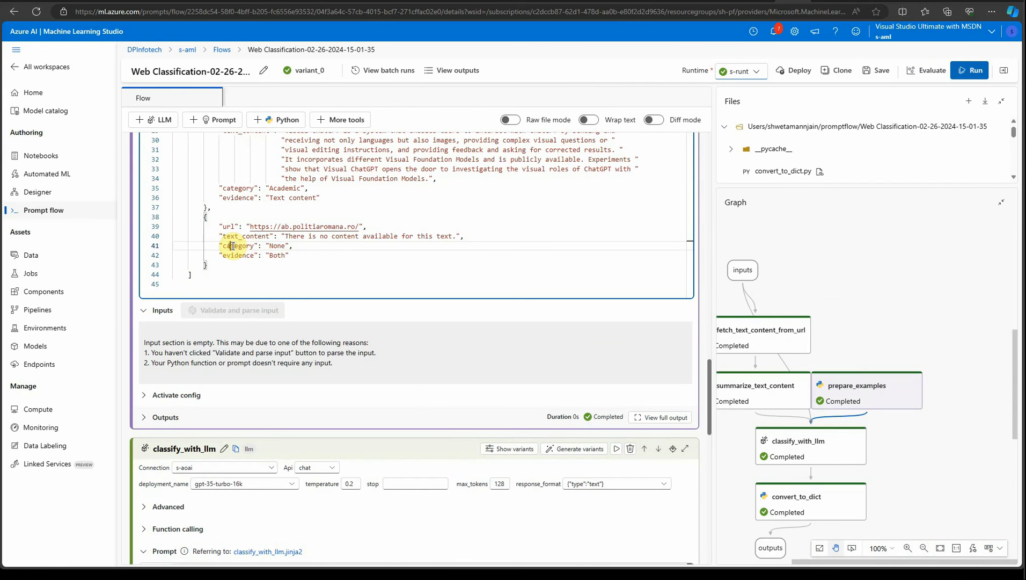
double_click(238, 247)
key(ctrl+c)
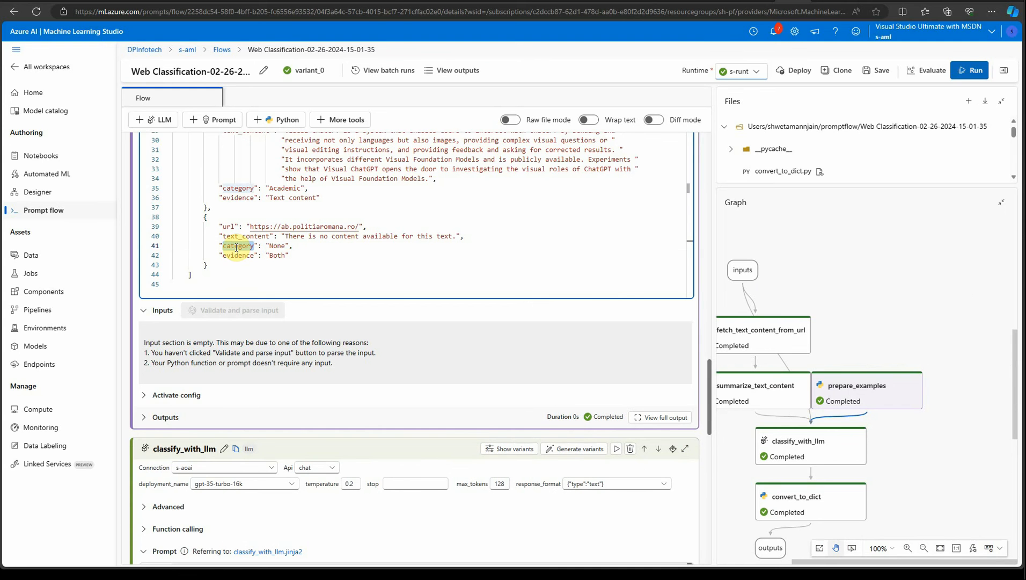
Set the production dataset column for Completion to category and save the signal.
click(757, 1)
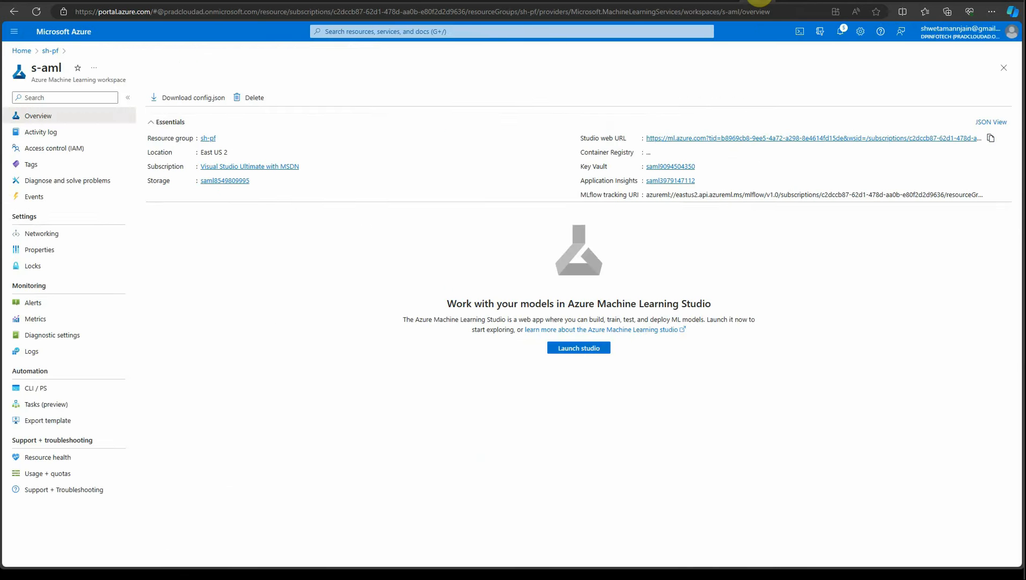
click(824, 1)
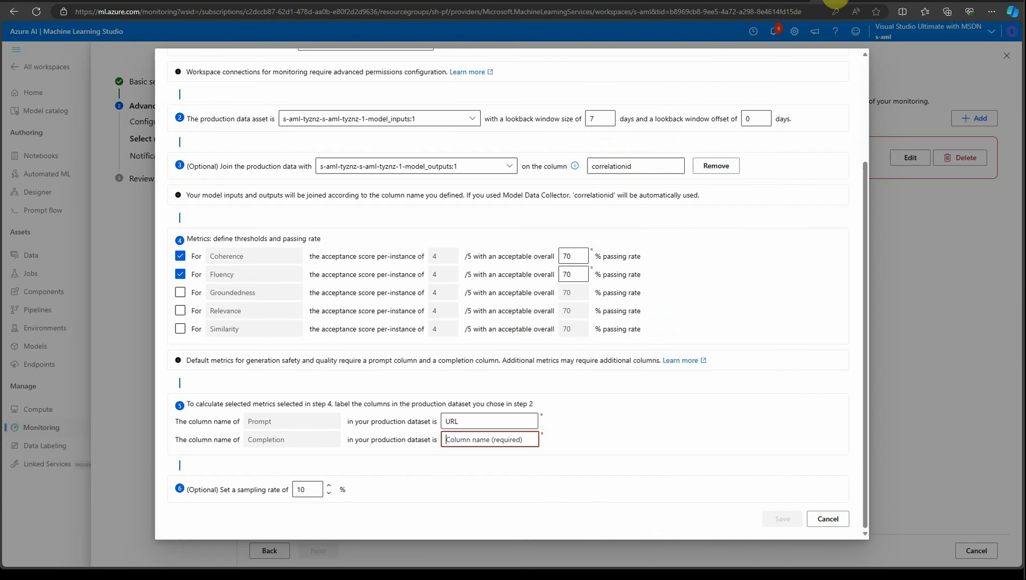
click(460, 434)
key(ctrl+v)
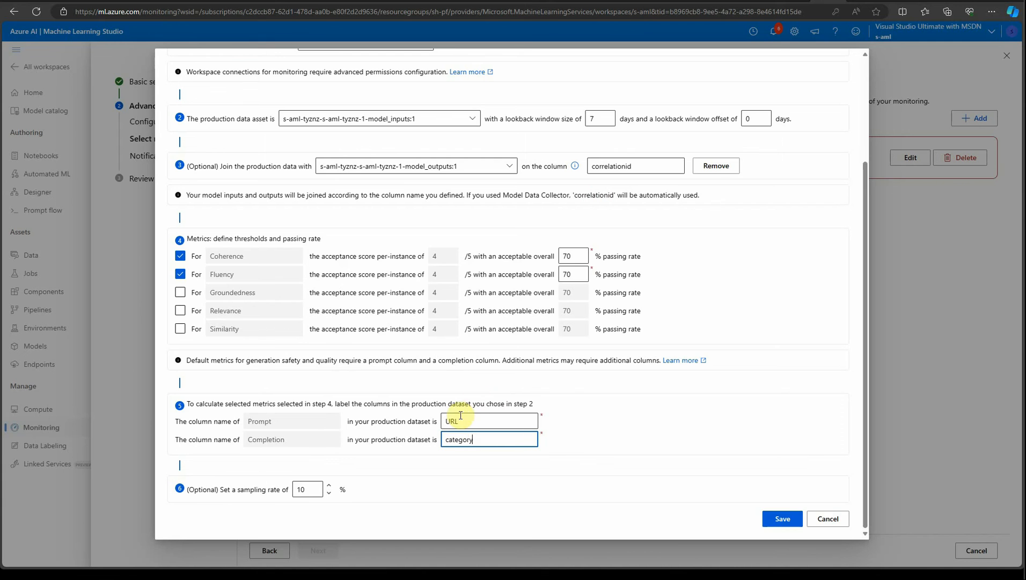
click(781, 519)
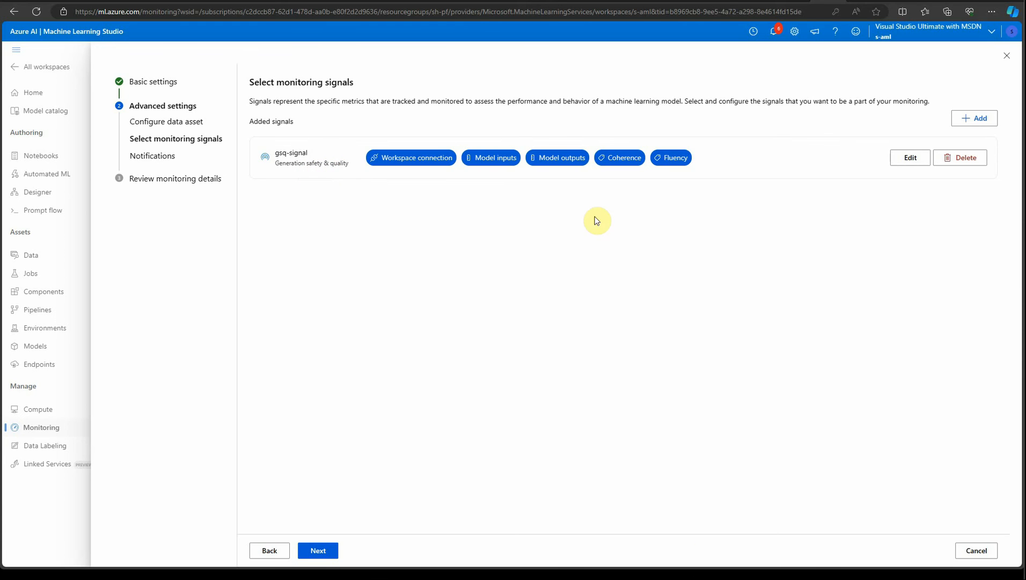
Advance past the notification settings with the receiving e-mail address and create the monitor from the review page.
click(319, 553)
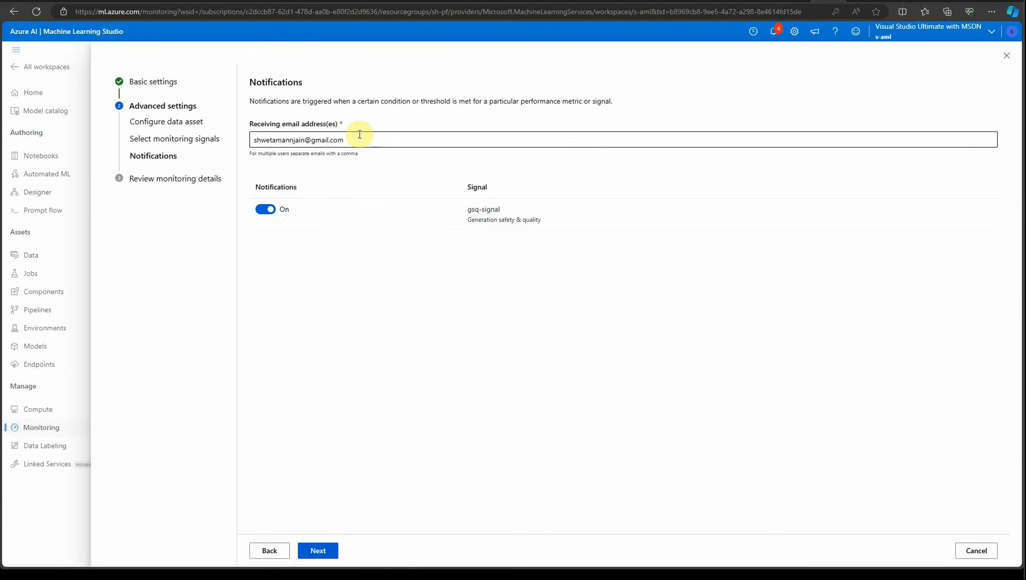
drag(360, 134, 318, 134)
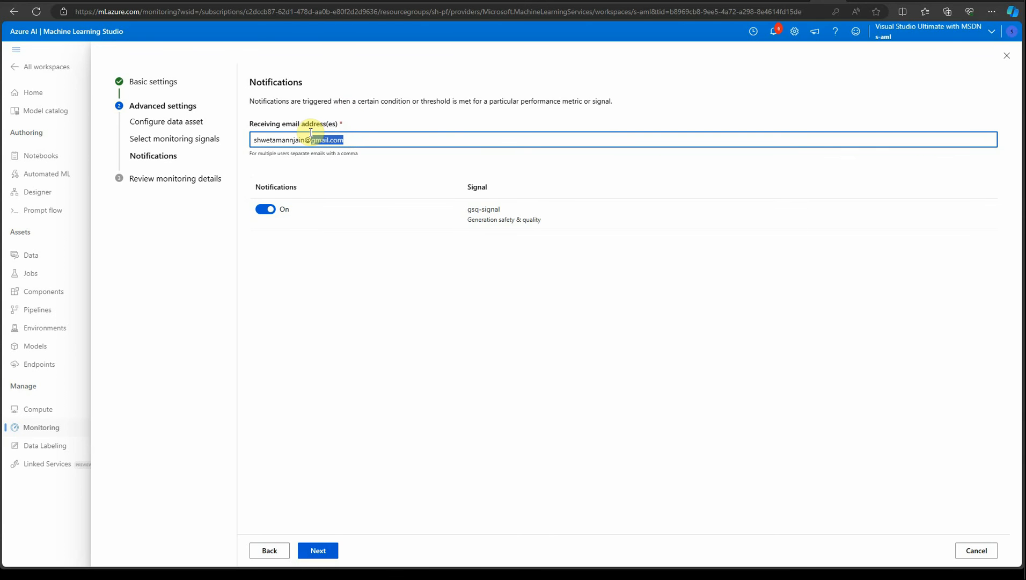
click(272, 139)
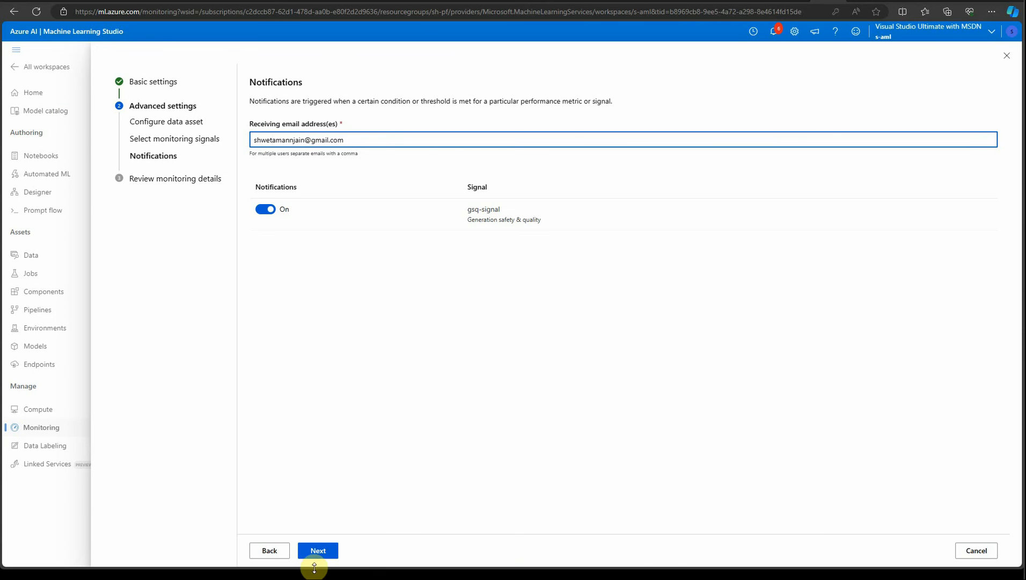
click(327, 553)
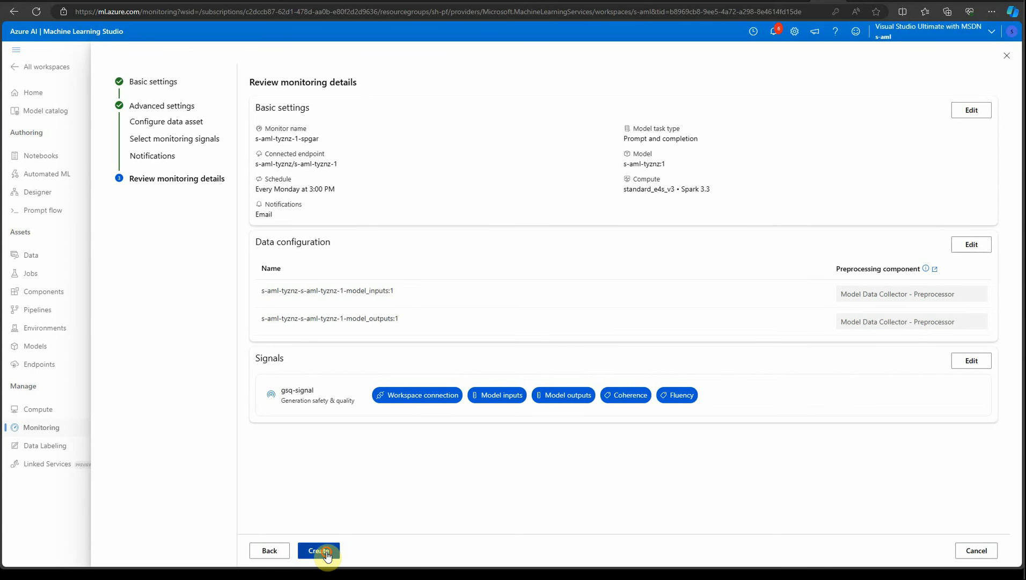
click(326, 553)
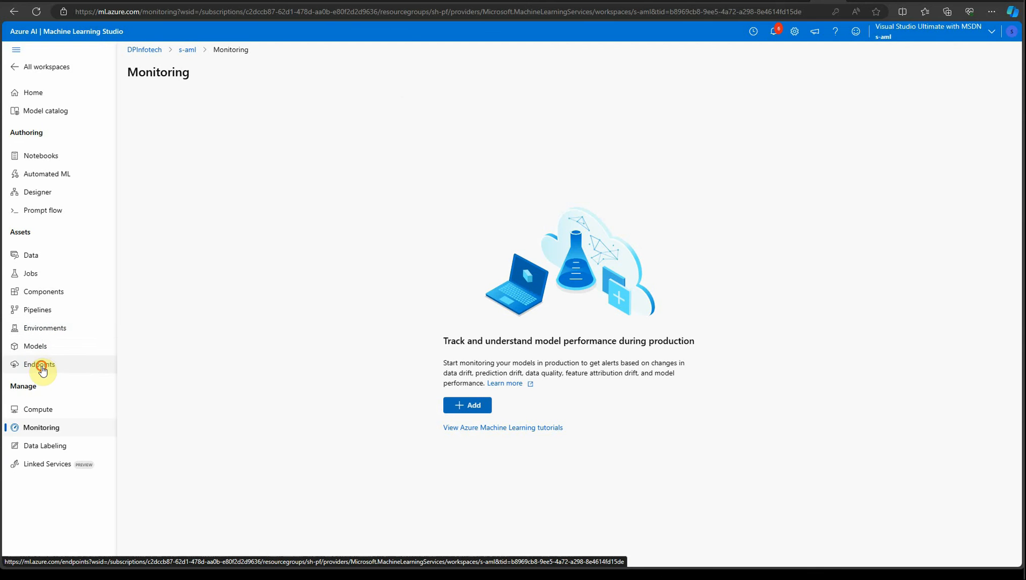
Open the s-aml-tyznz endpoint's details and browse its available metrics in the Azure portal.
click(40, 364)
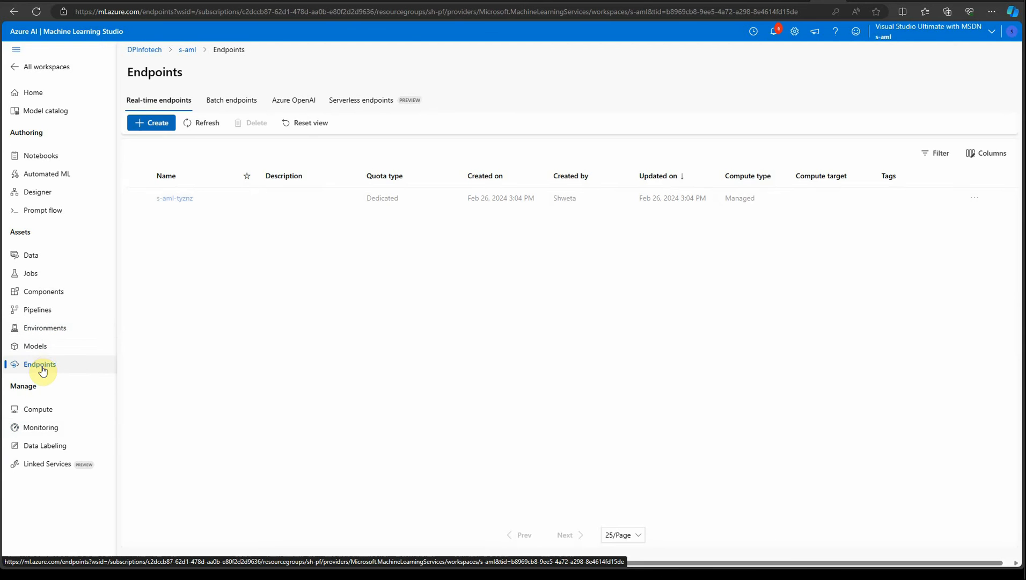
click(187, 200)
scroll(473, 436, down, 3)
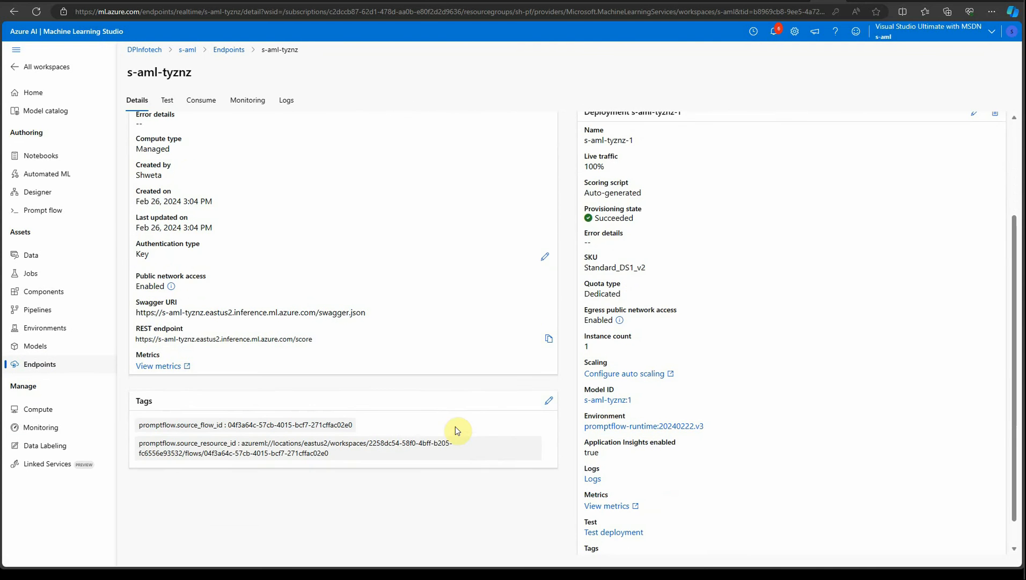
click(160, 367)
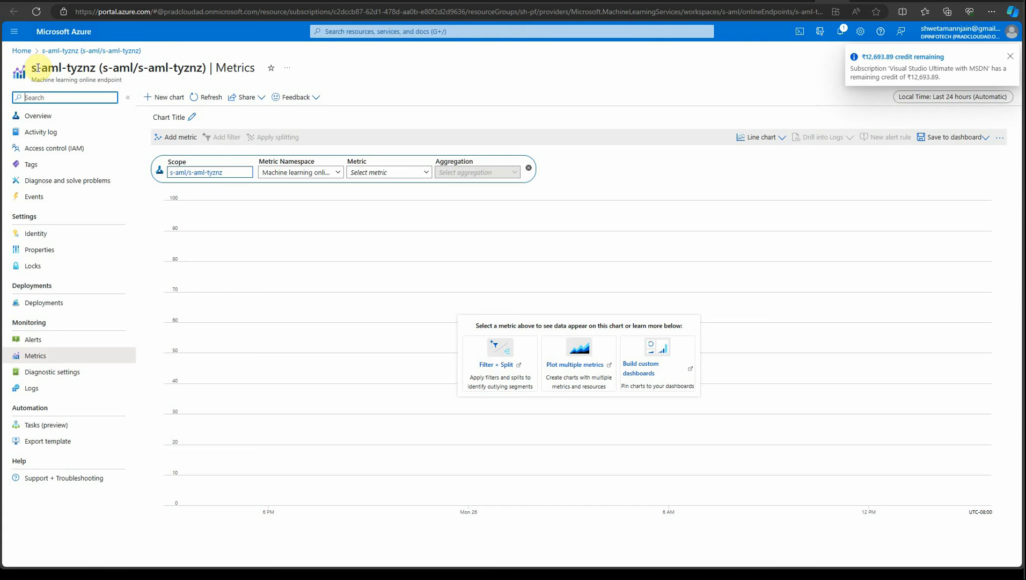
click(415, 173)
scroll(409, 252, down, 3)
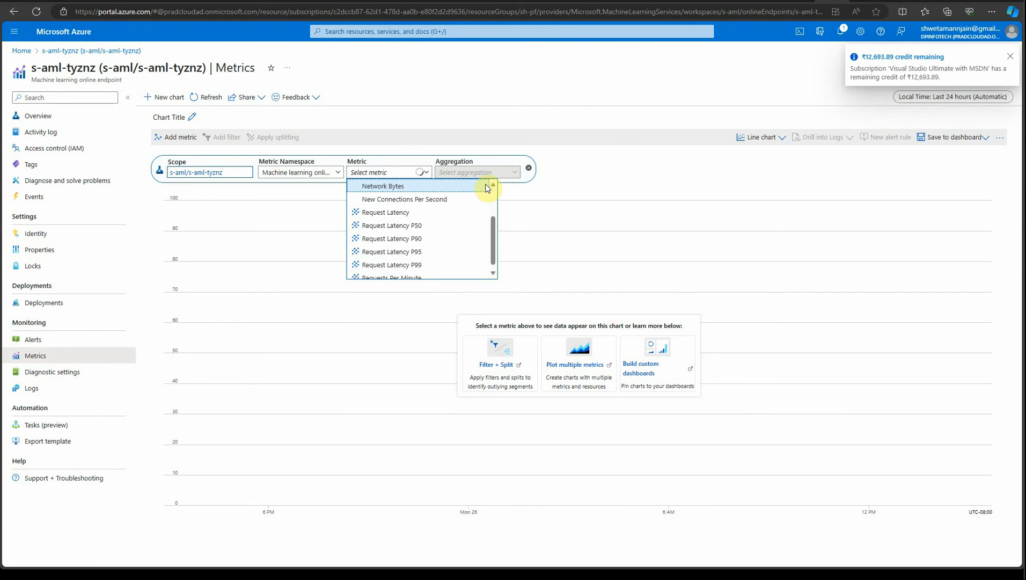
In the s-aml workspace's access control, add a role assignment with the Azure Machine Learning Workspace Connection Secrets Reader role.
click(608, 98)
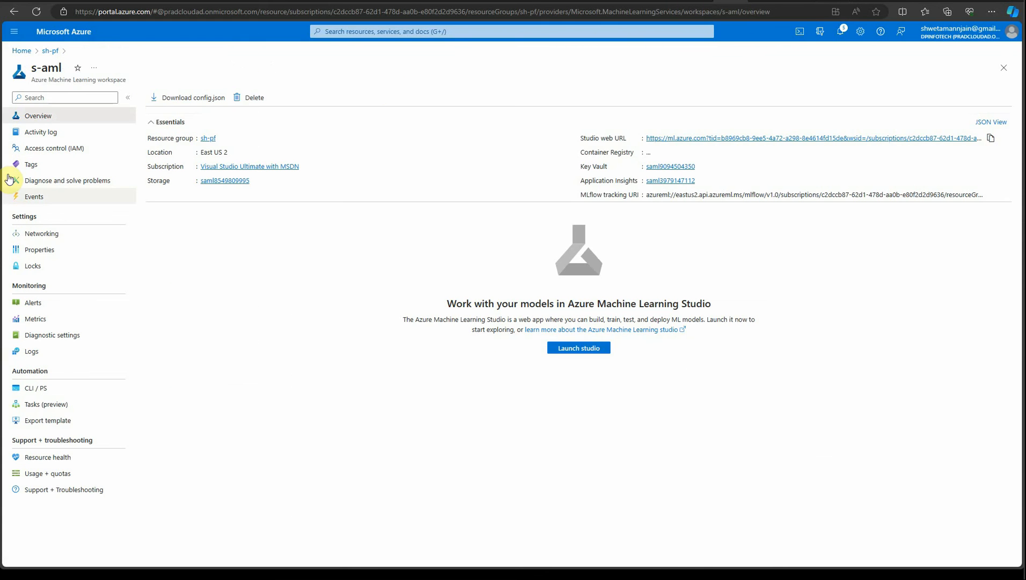
click(50, 51)
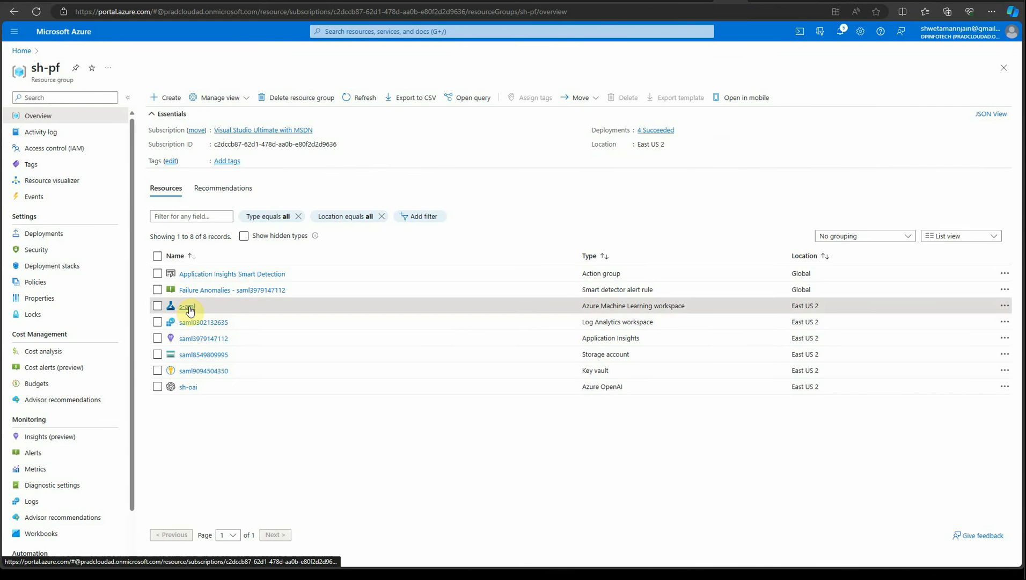
click(187, 307)
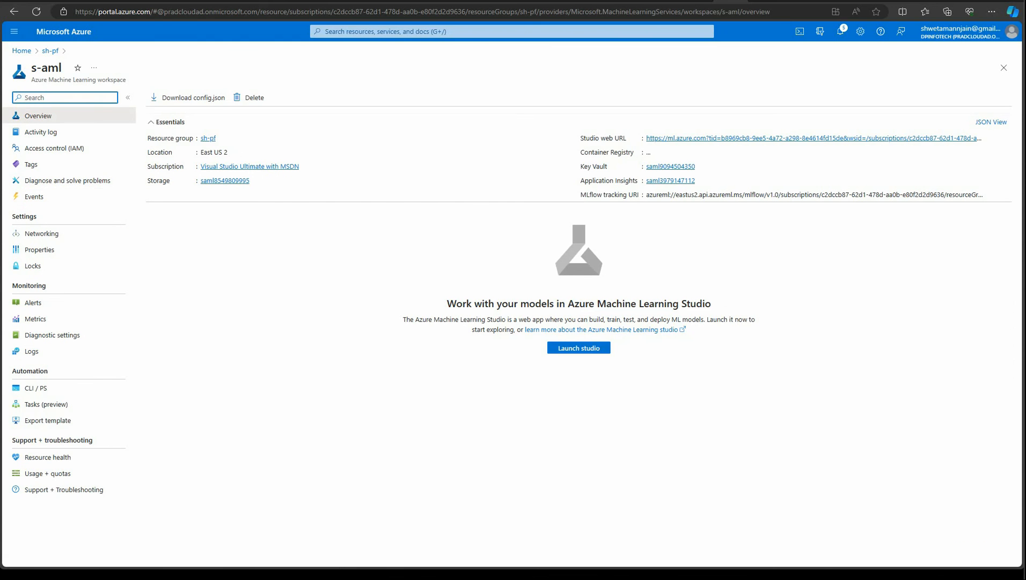
click(64, 156)
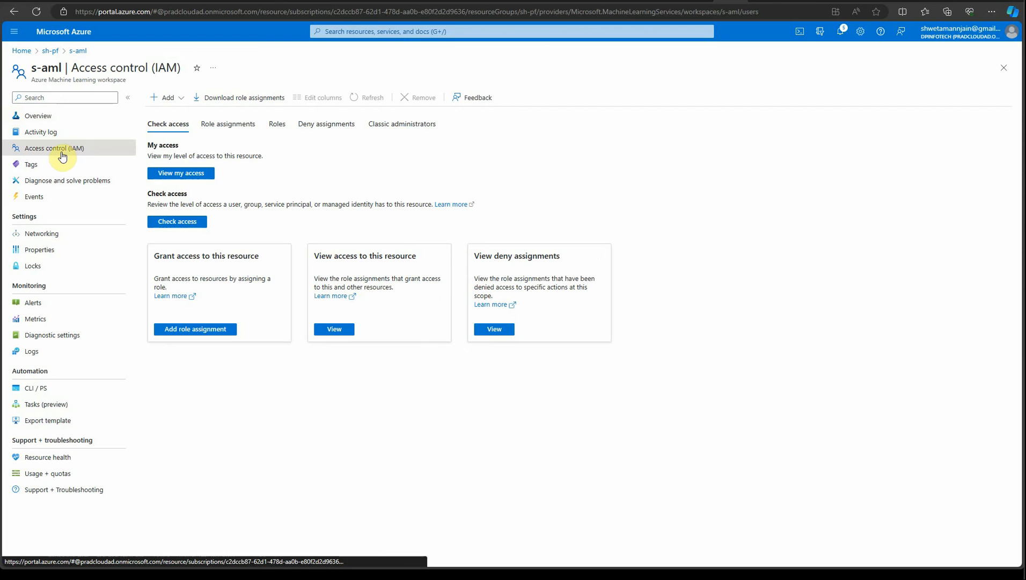
click(181, 98)
click(179, 117)
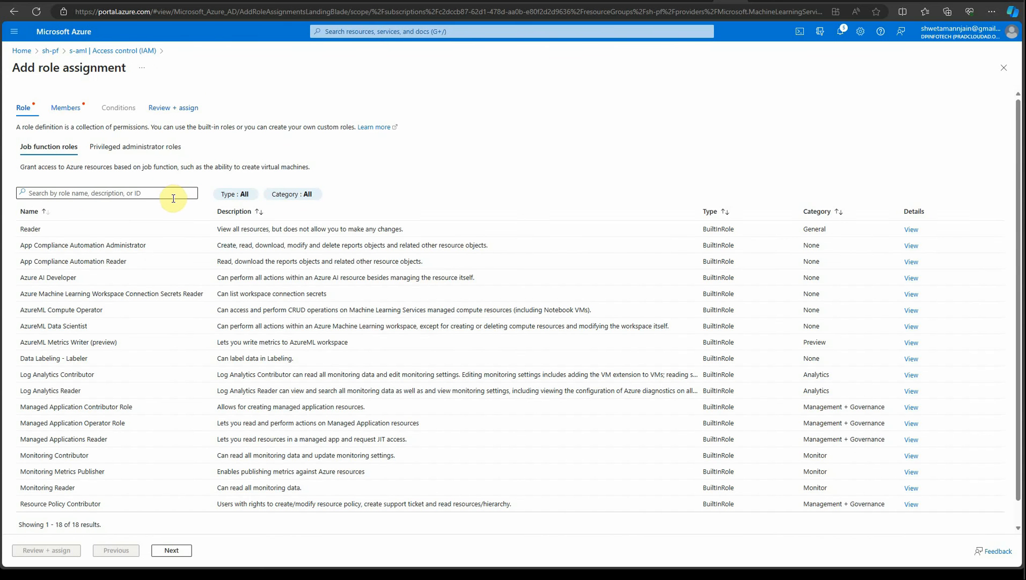
double_click(102, 296)
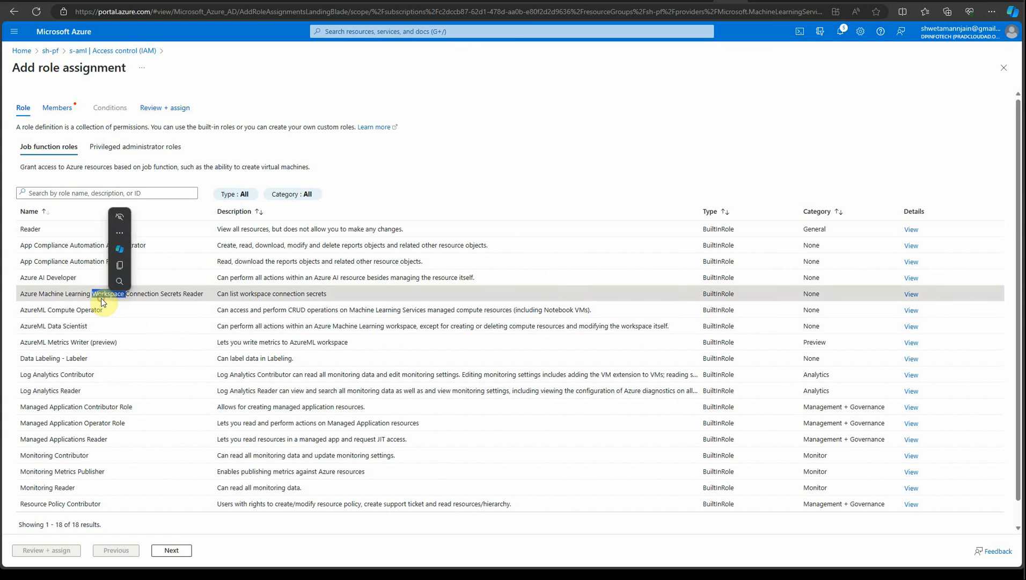
click(42, 295)
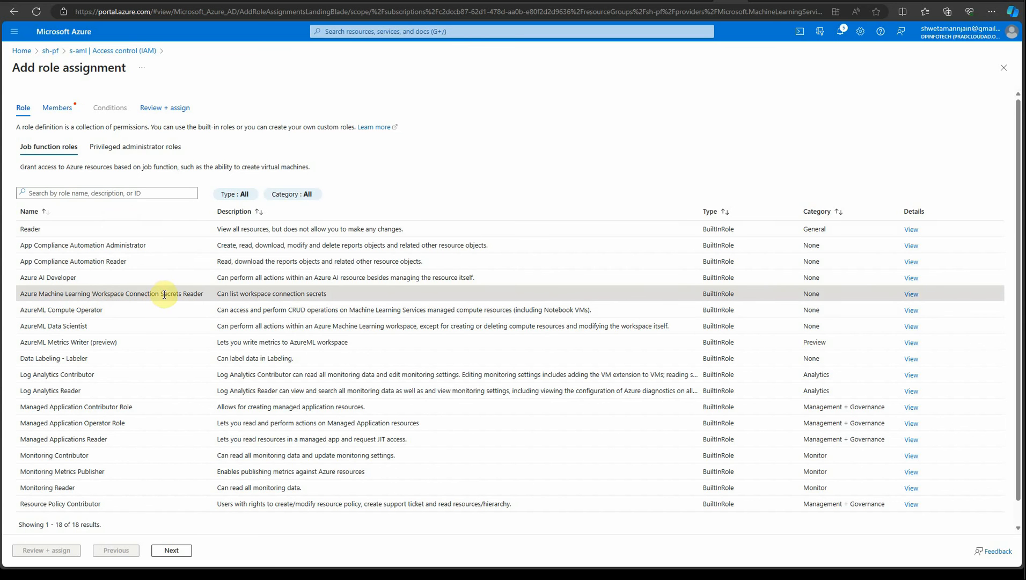
double_click(163, 294)
click(136, 297)
click(173, 550)
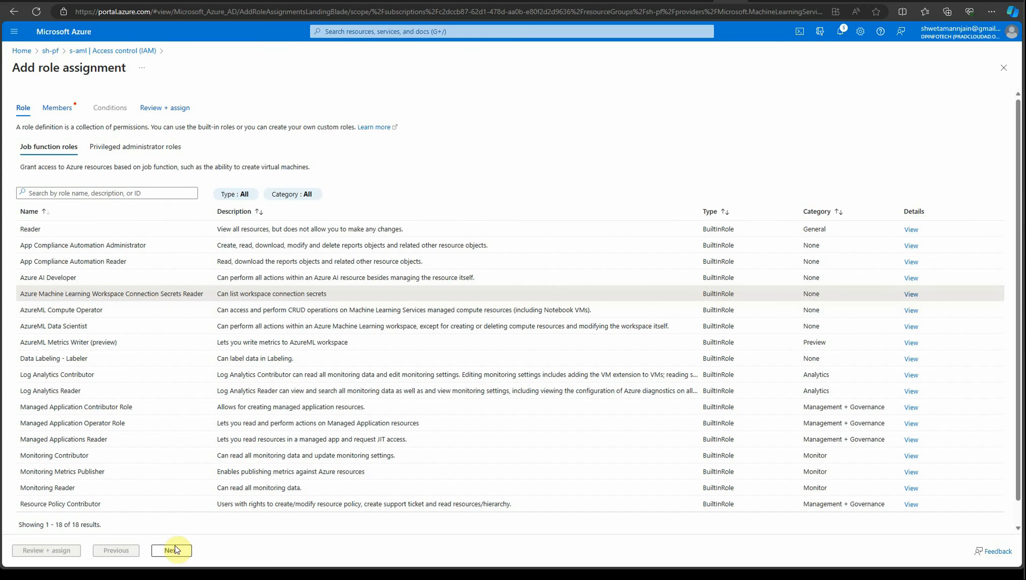
Assign the role to the s-aml workspace's system-assigned managed identity and complete Review + assign.
click(171, 551)
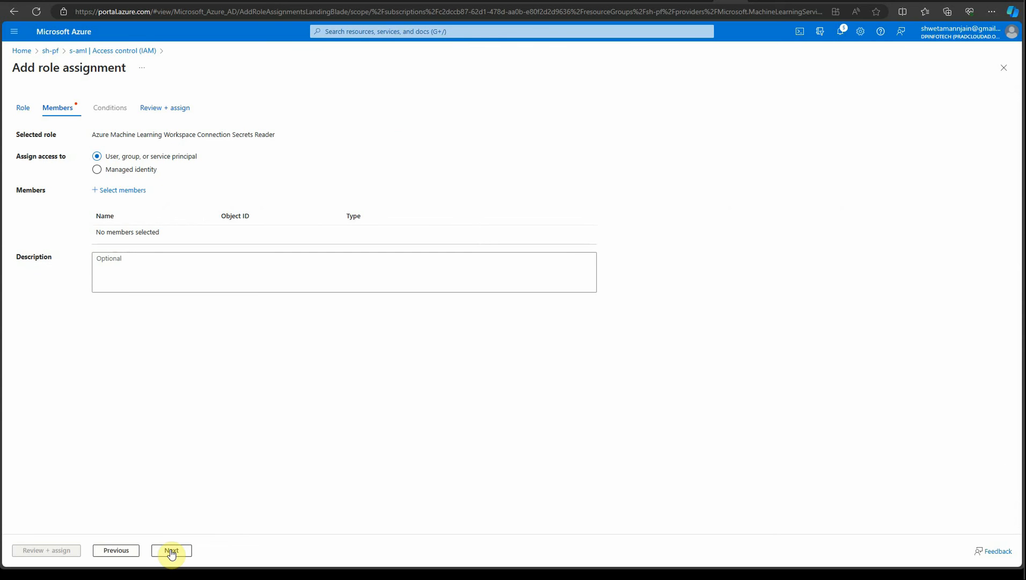
click(130, 191)
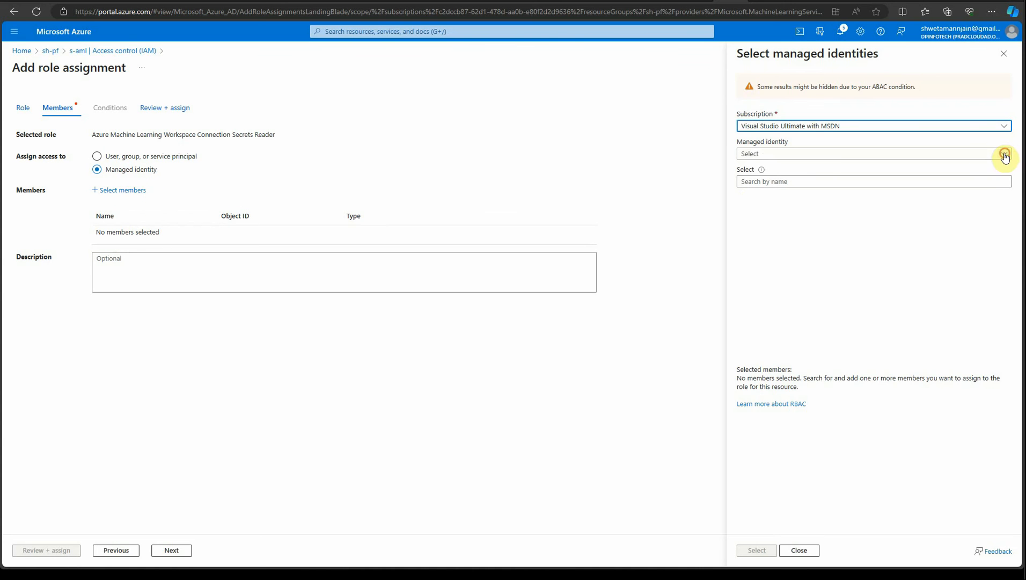
click(1004, 155)
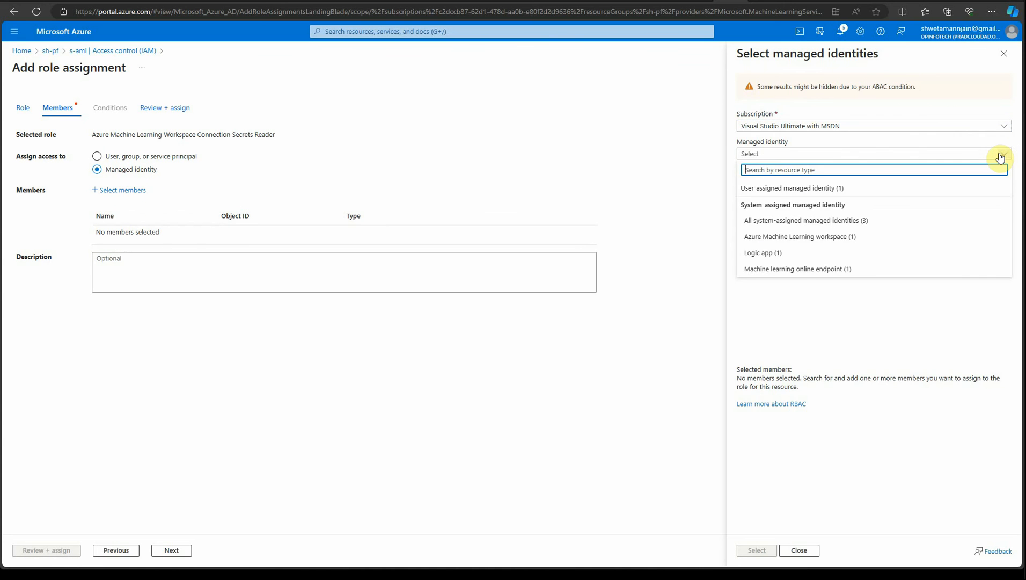
click(793, 239)
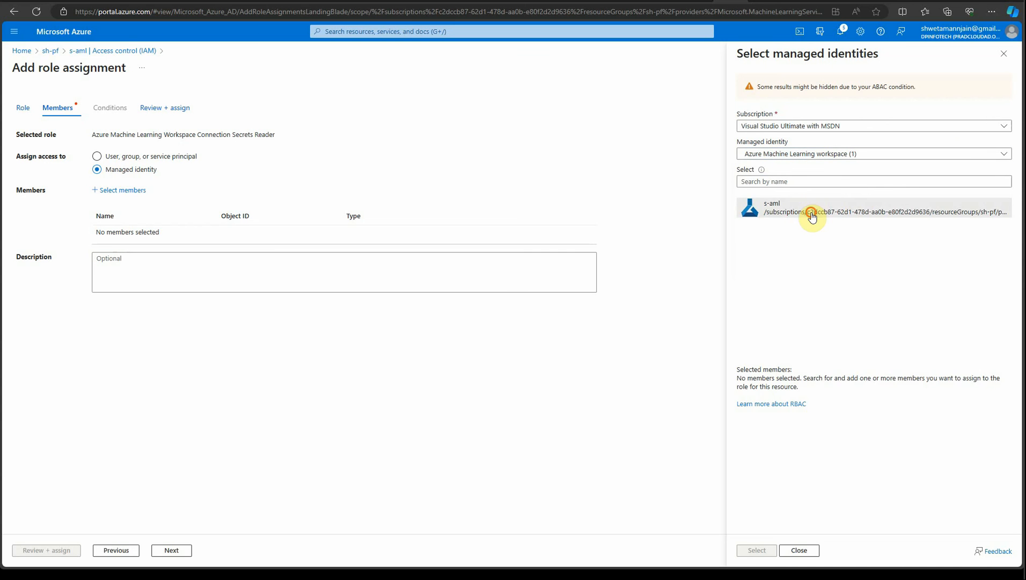
click(812, 216)
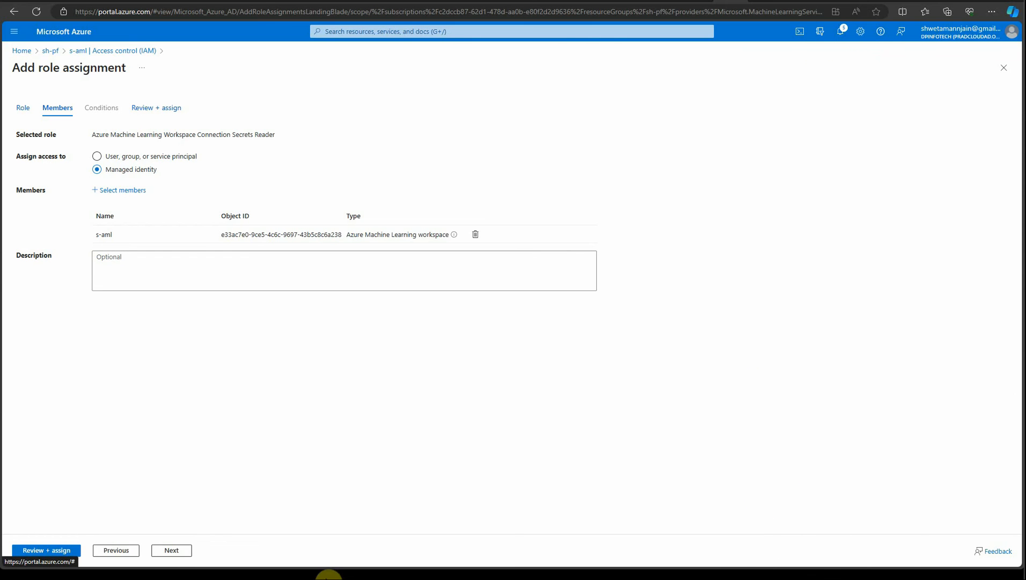
click(173, 551)
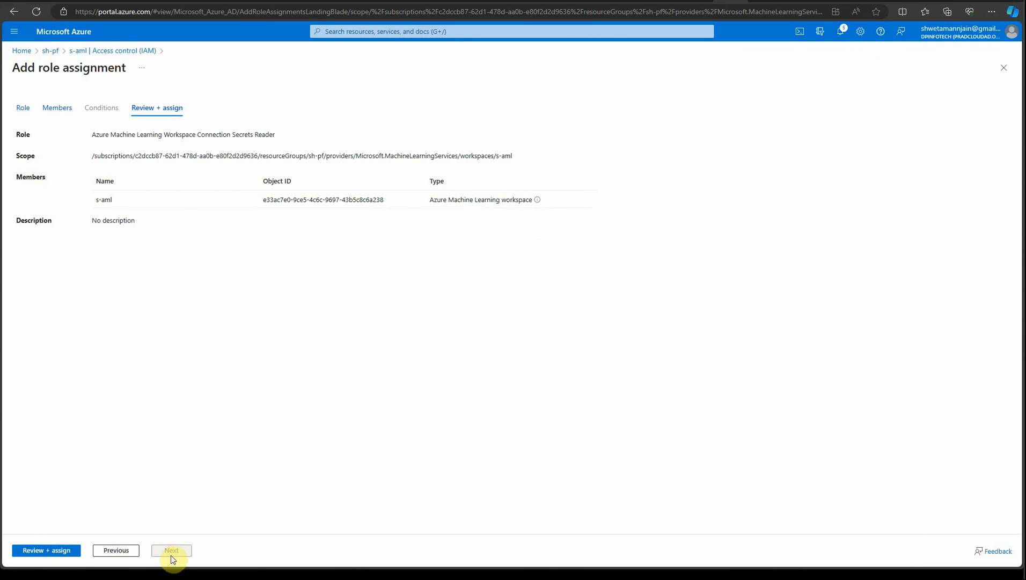
click(61, 552)
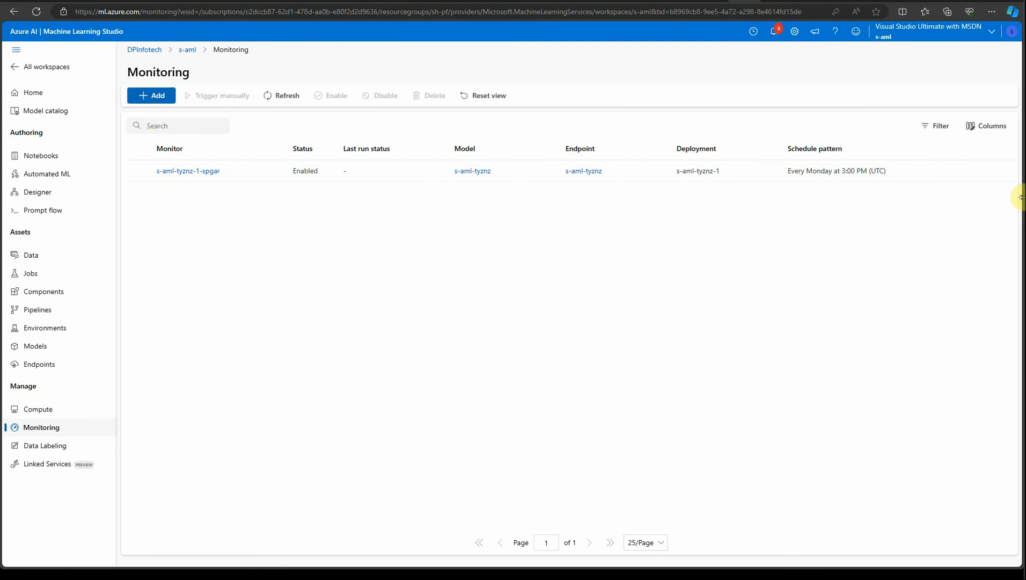
Open the s-aml-tyznz-1-spgar monitor and browse its notification history, job history and overview.
click(200, 172)
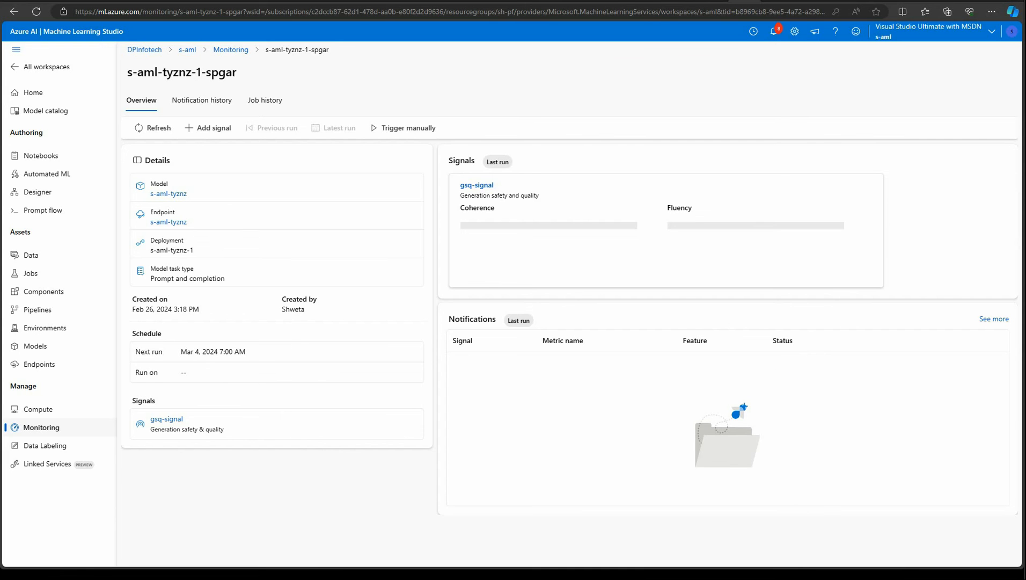
click(995, 319)
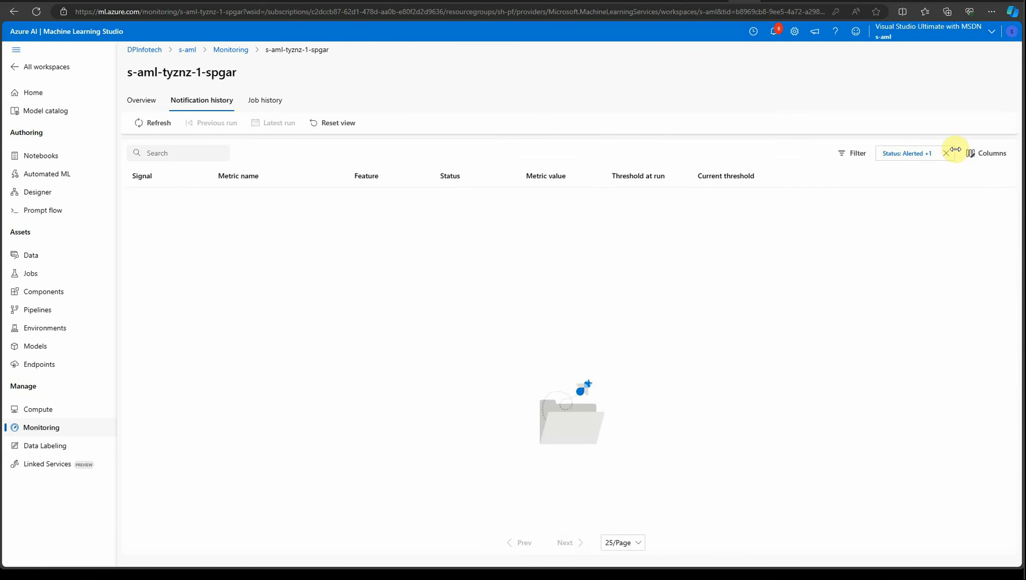
click(269, 107)
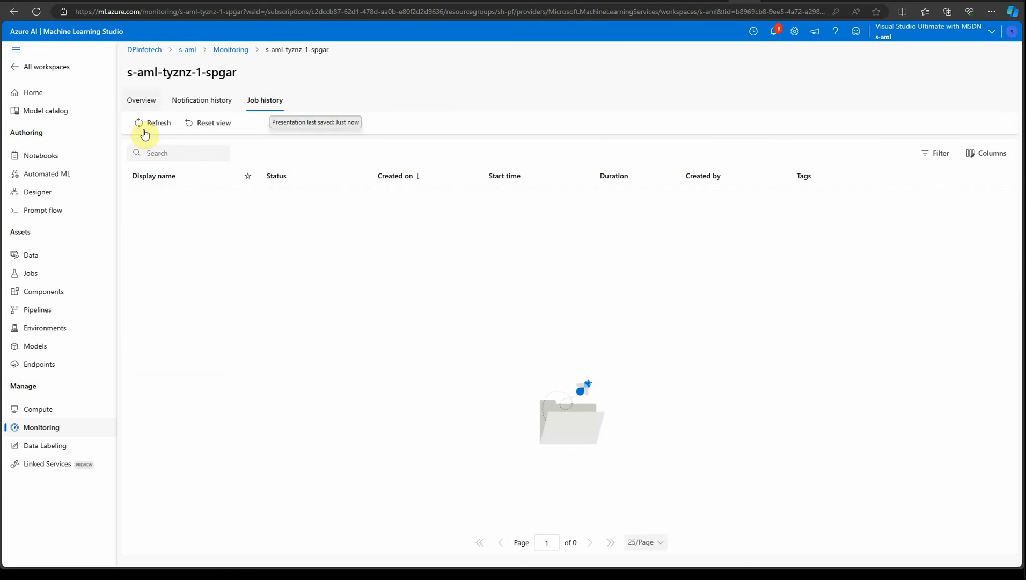
click(141, 100)
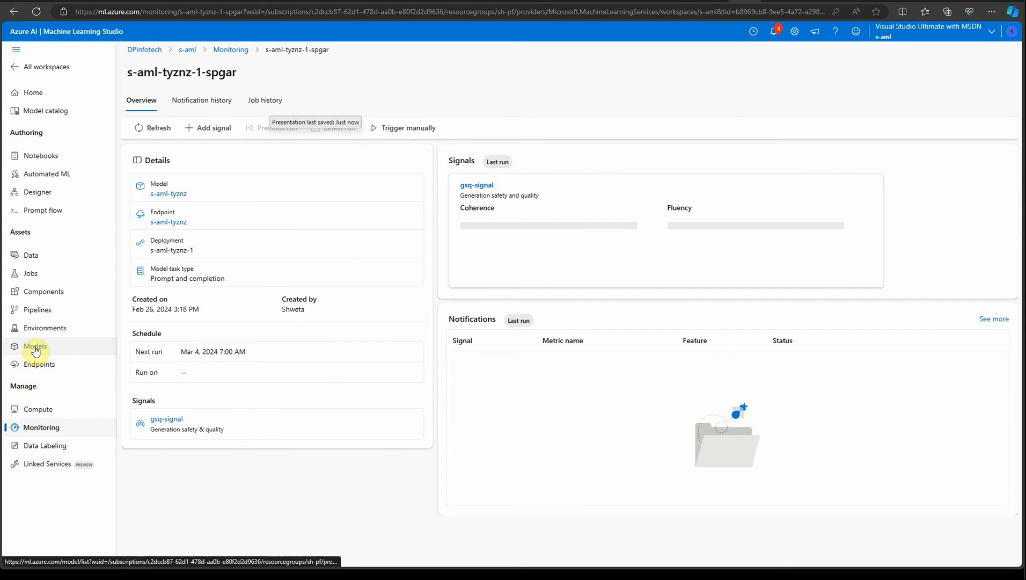
Open the s-aml-tyznz model and check its artifacts and endpoints.
click(35, 350)
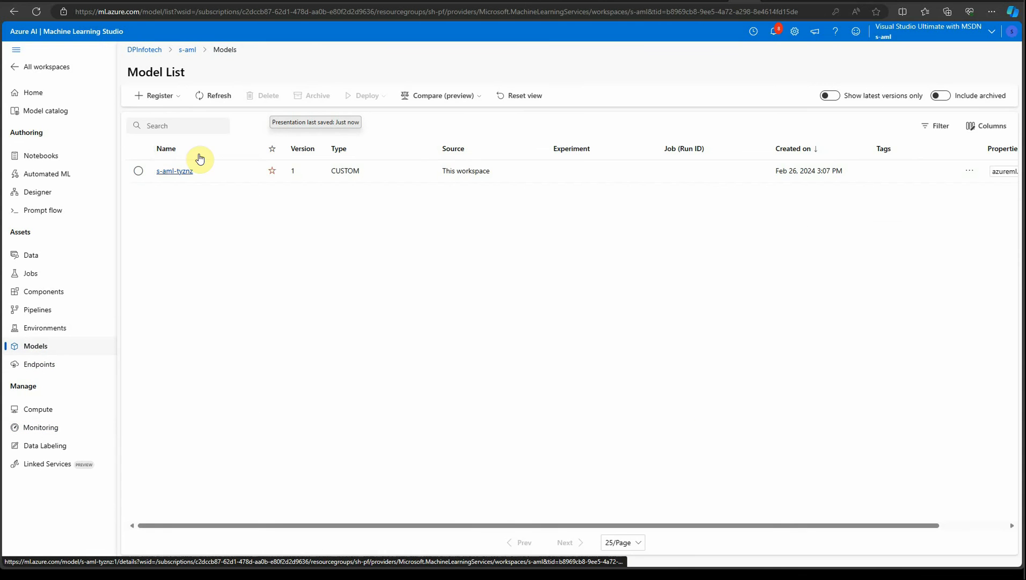
click(172, 172)
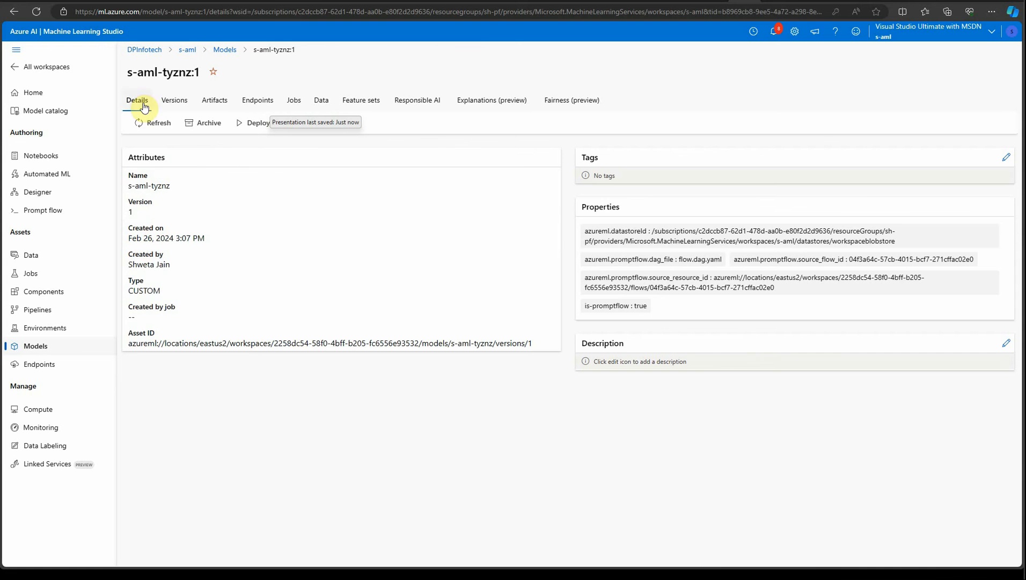
click(215, 101)
click(258, 102)
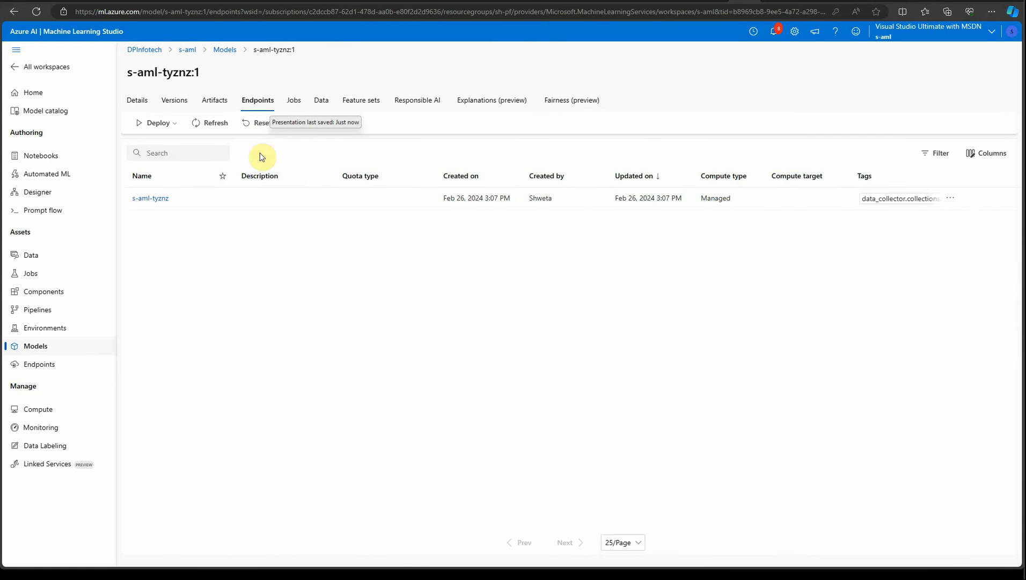
Review the s-aml-tyznz model's jobs, data and Responsible AI tabs.
click(294, 101)
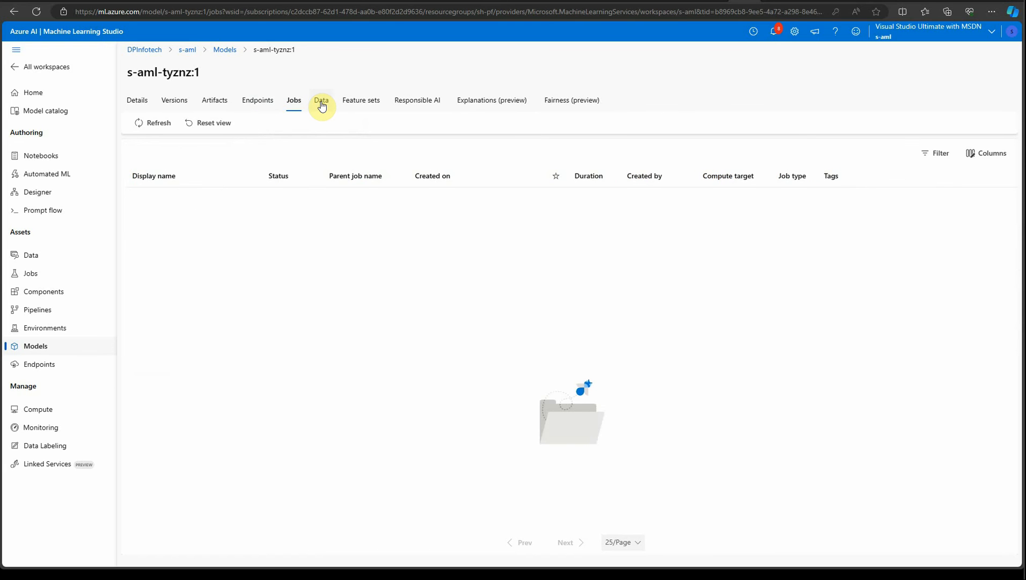
click(321, 102)
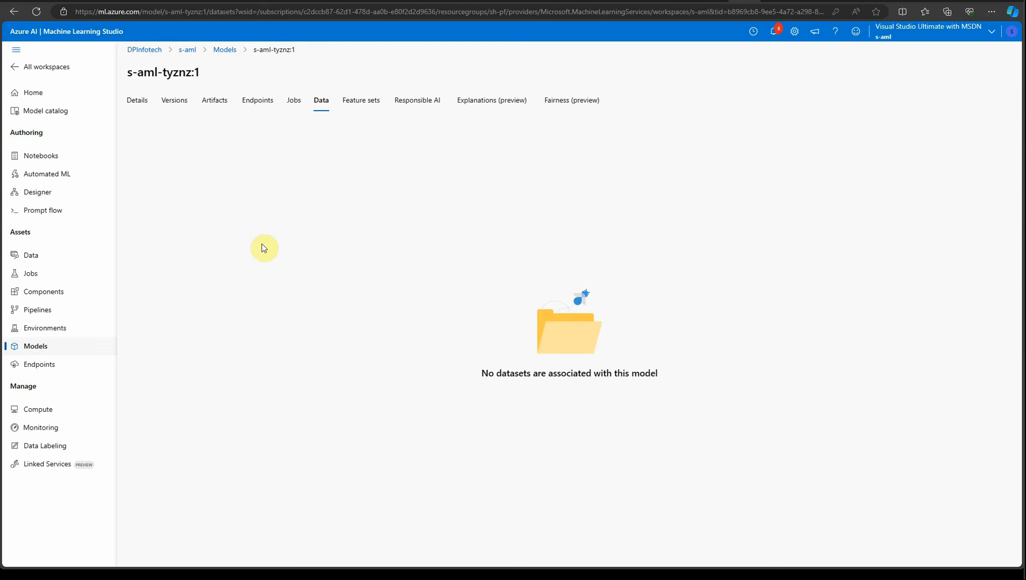
click(422, 102)
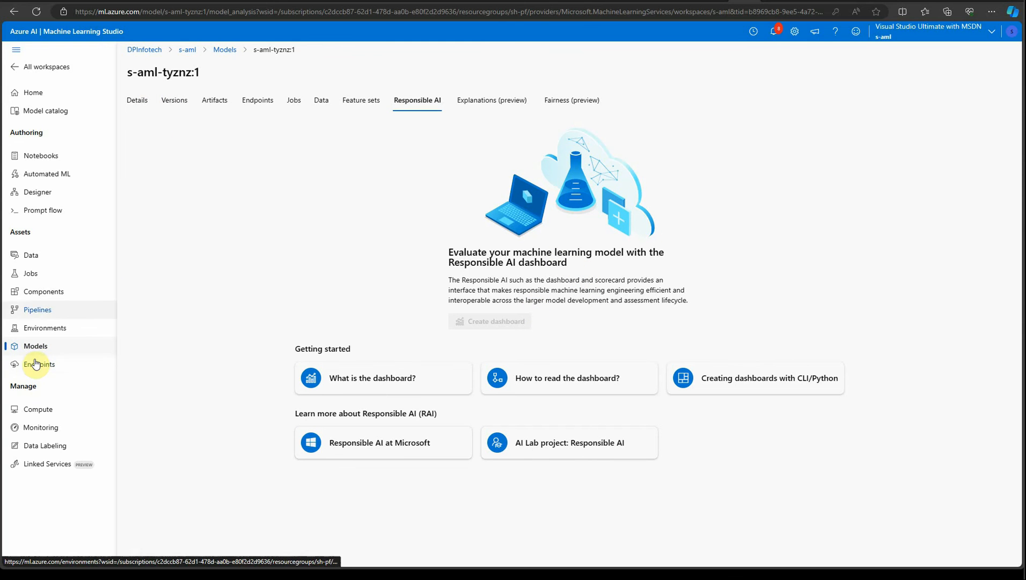
Open the s-aml-tyznz-1-spgar schedule from the workspace jobs and inspect its update settings without saving.
click(31, 274)
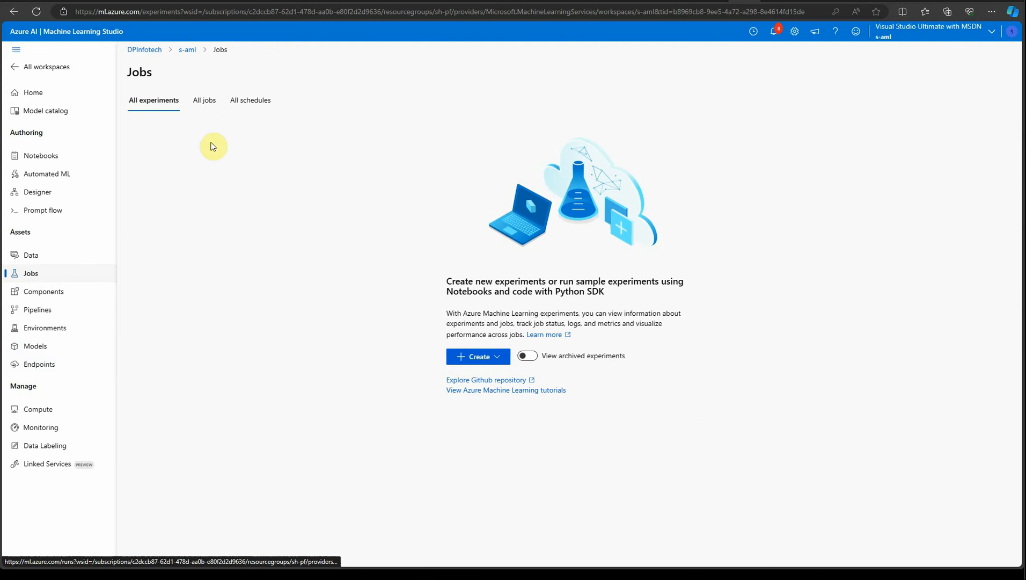
click(244, 101)
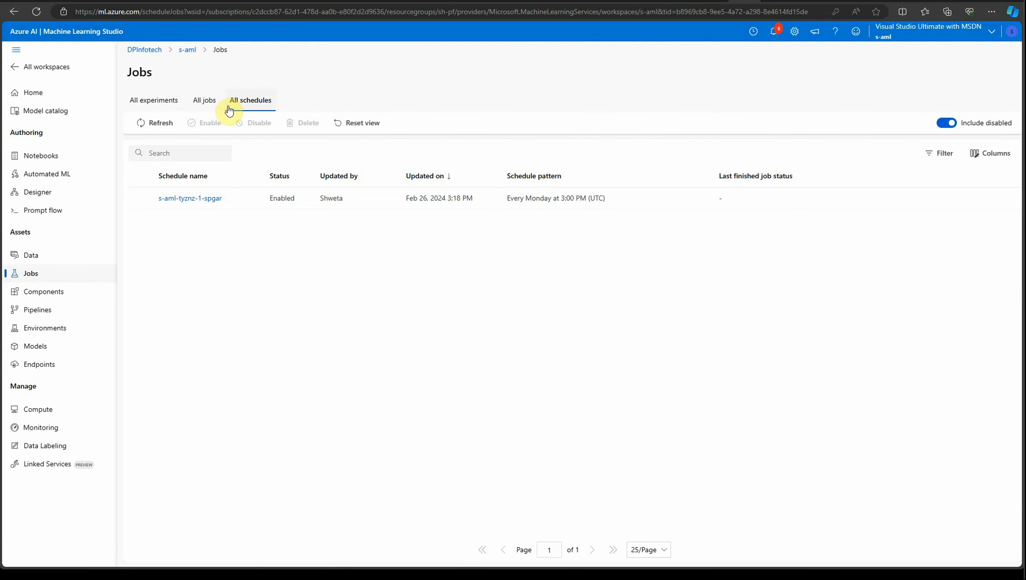
click(195, 201)
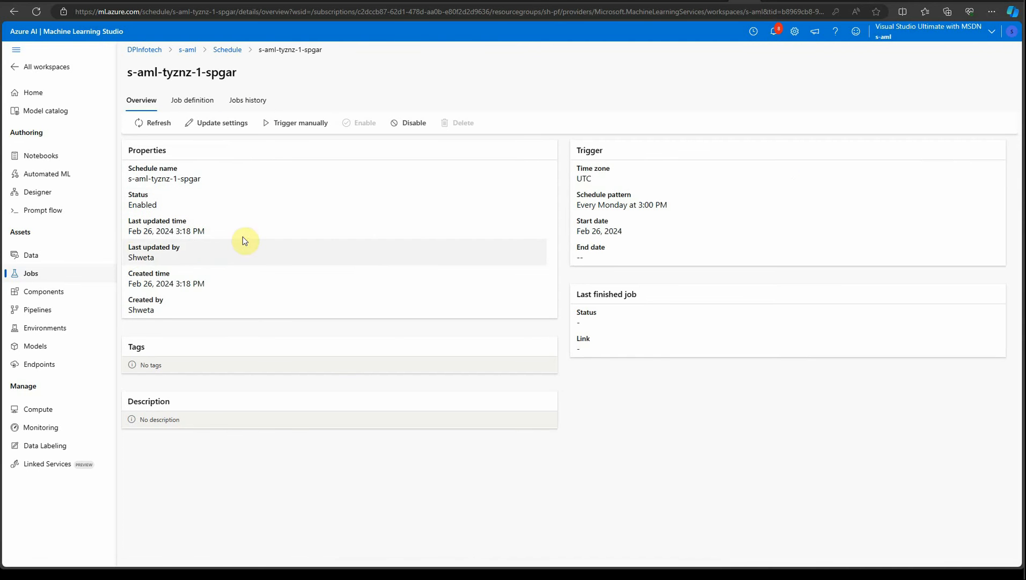
click(221, 122)
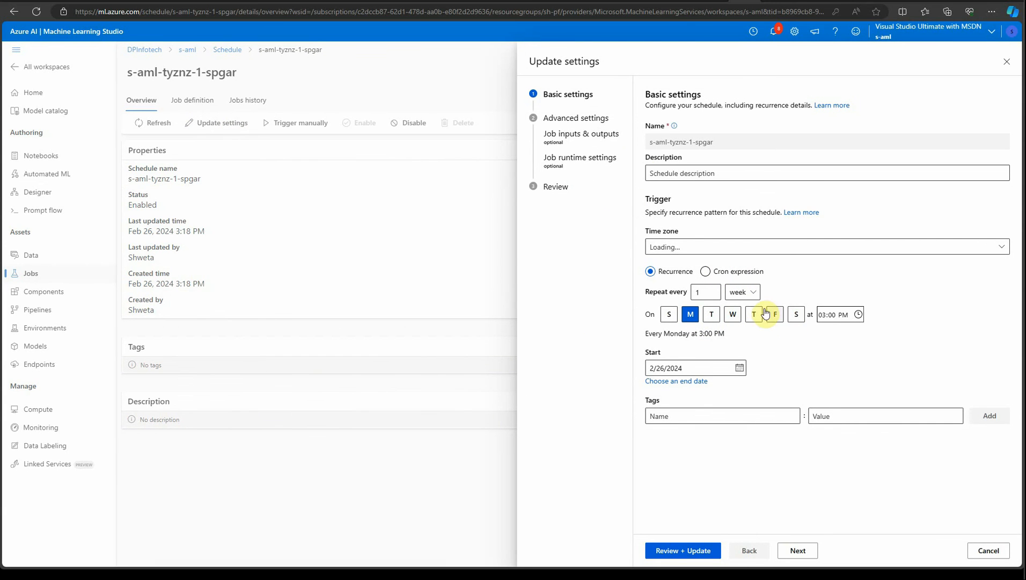
click(1007, 61)
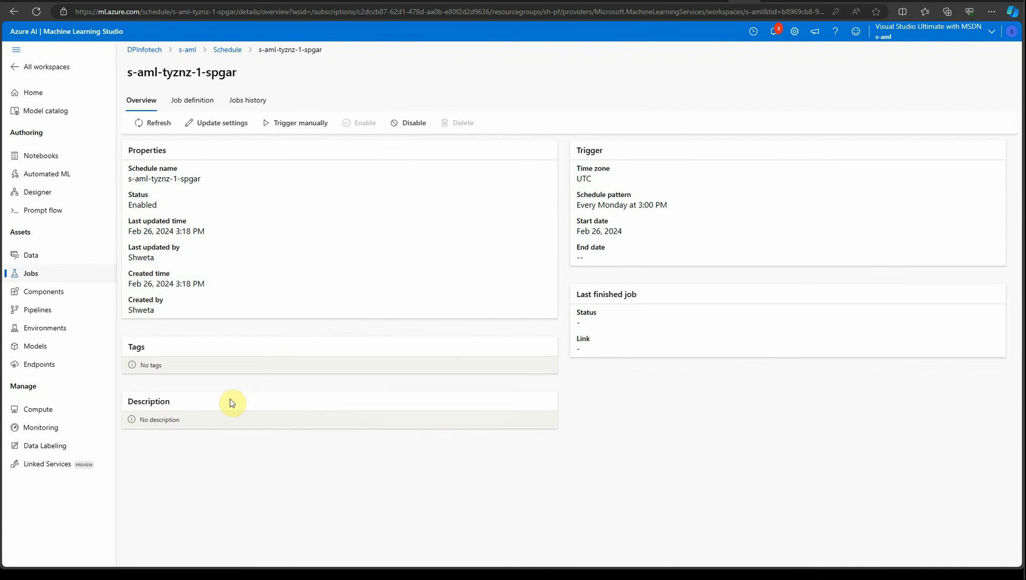
Browse the monitoring list, then the workspace's data assets, dataset monitors and data import pages.
click(36, 430)
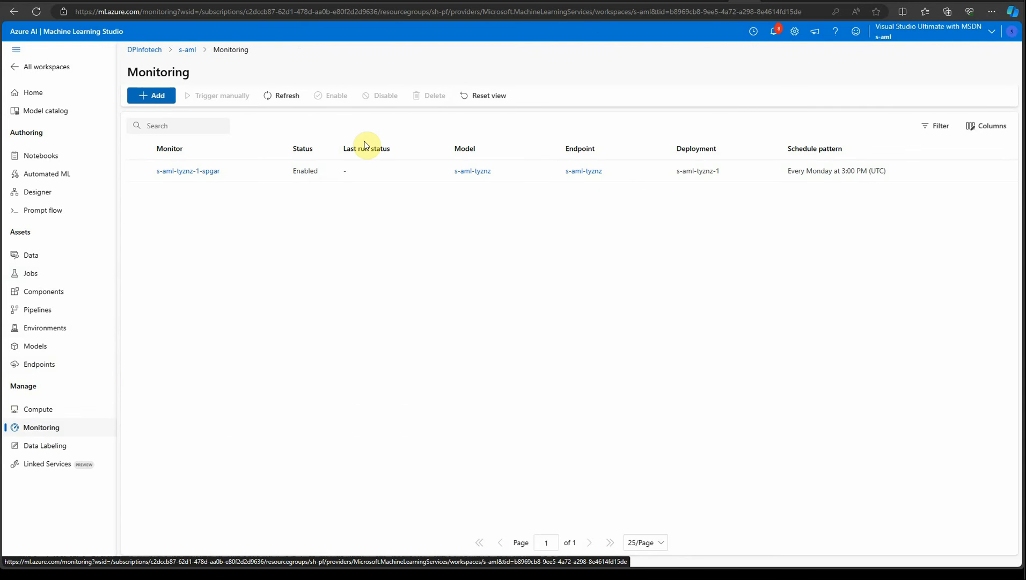
click(195, 172)
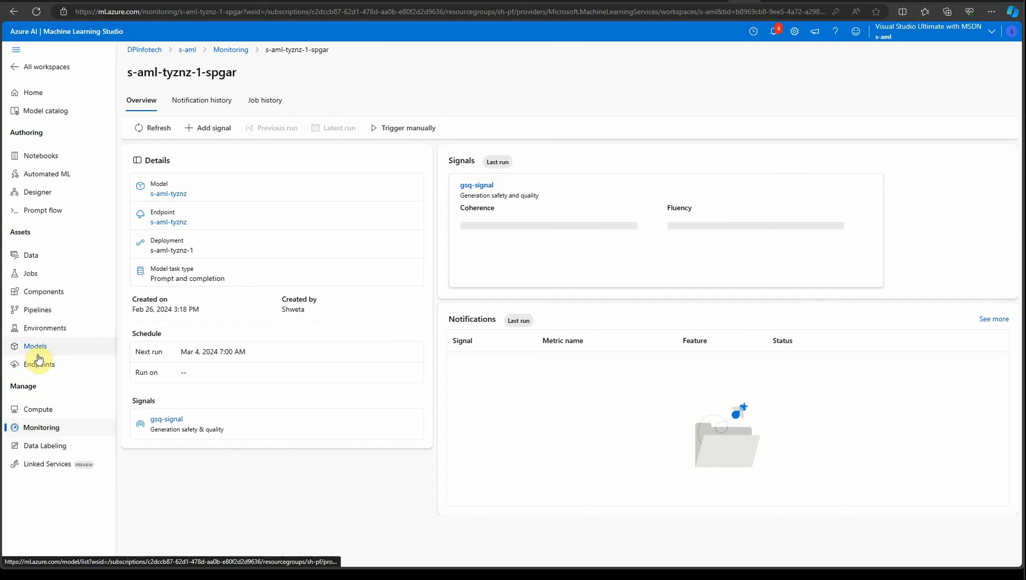
click(31, 257)
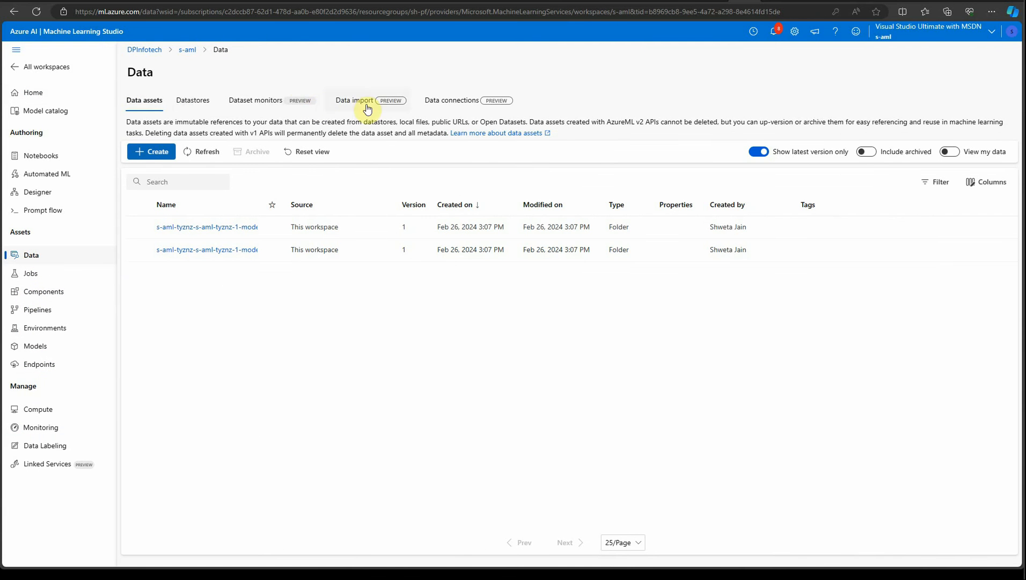
click(182, 106)
click(267, 106)
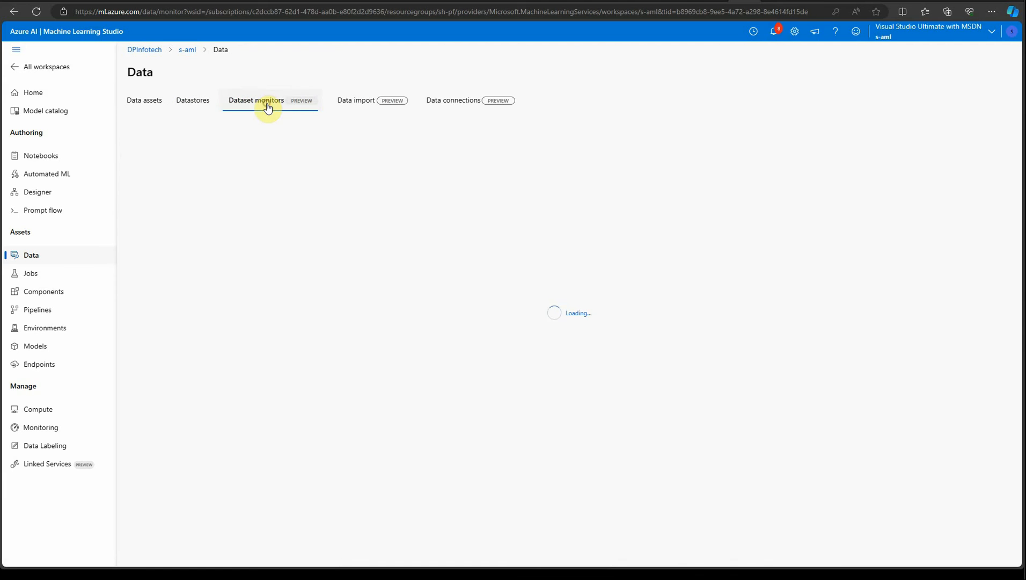
click(339, 102)
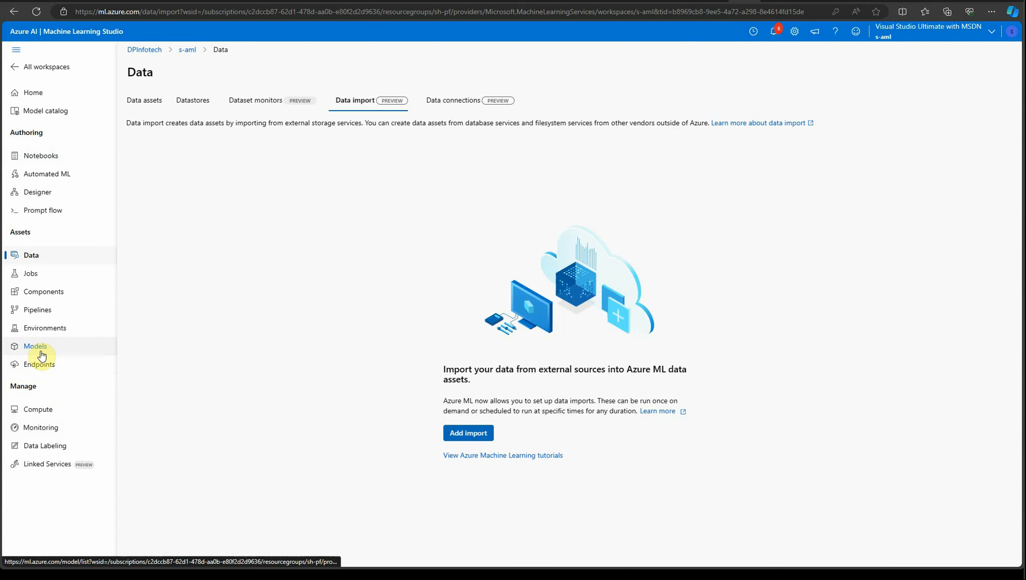
Open the monitor's gsq-signal and inspect its signal thresholds without changing them.
click(41, 427)
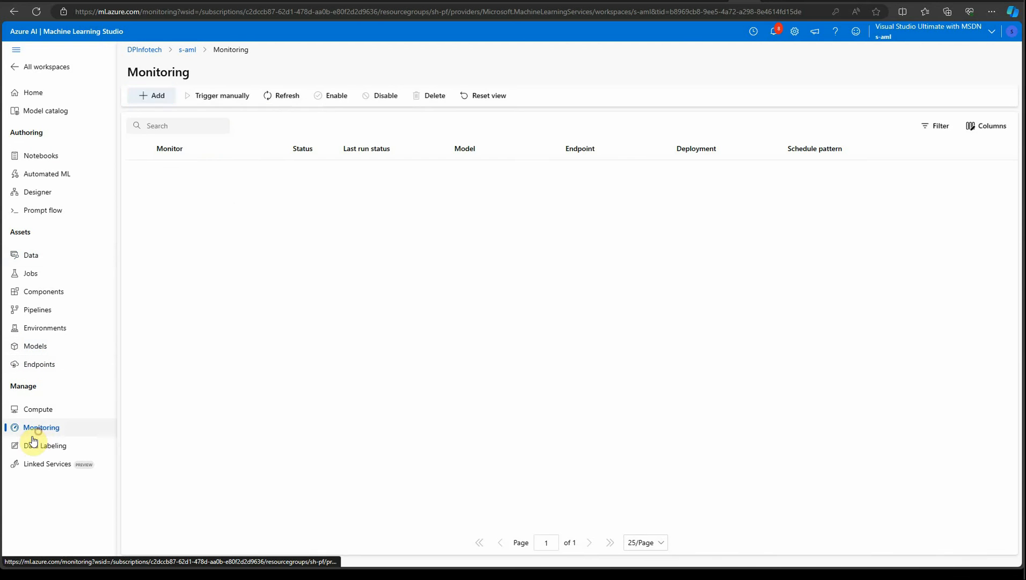
click(206, 171)
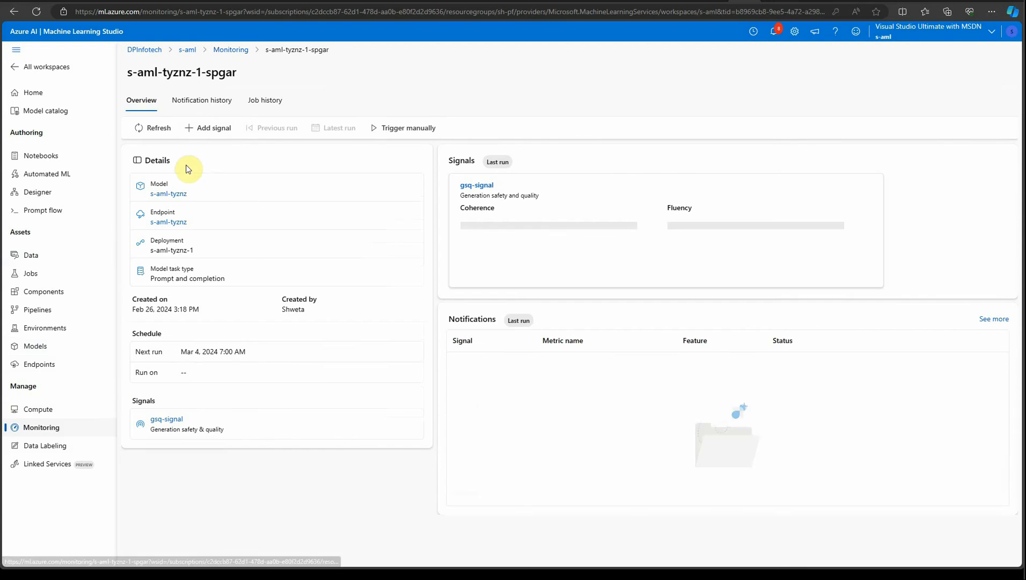
click(171, 420)
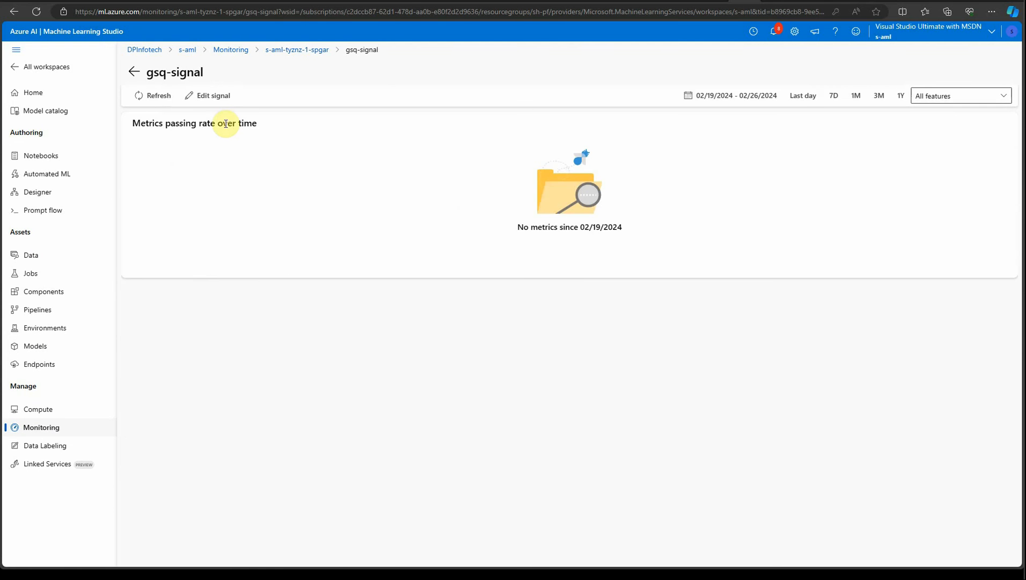
click(207, 96)
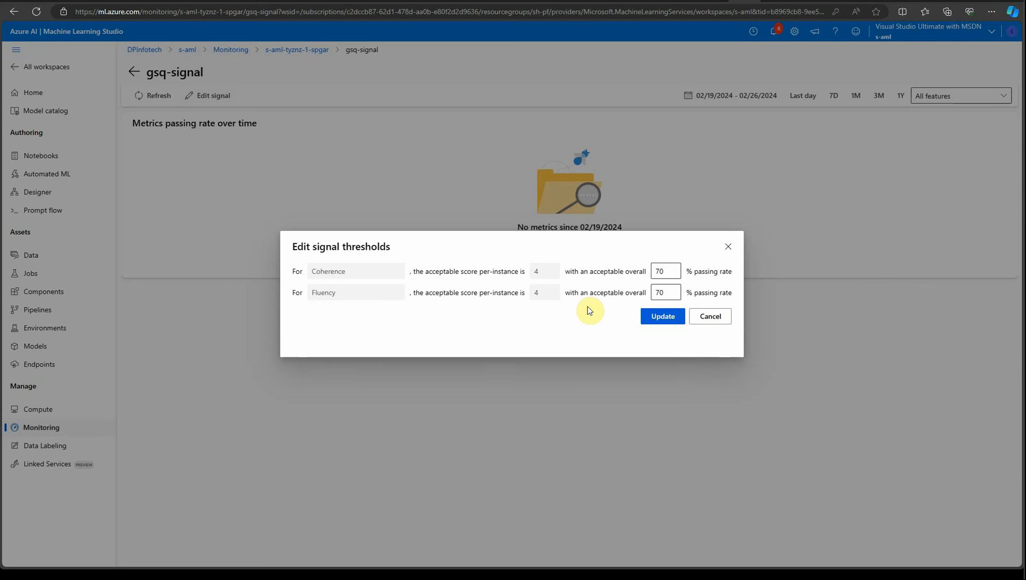
click(728, 247)
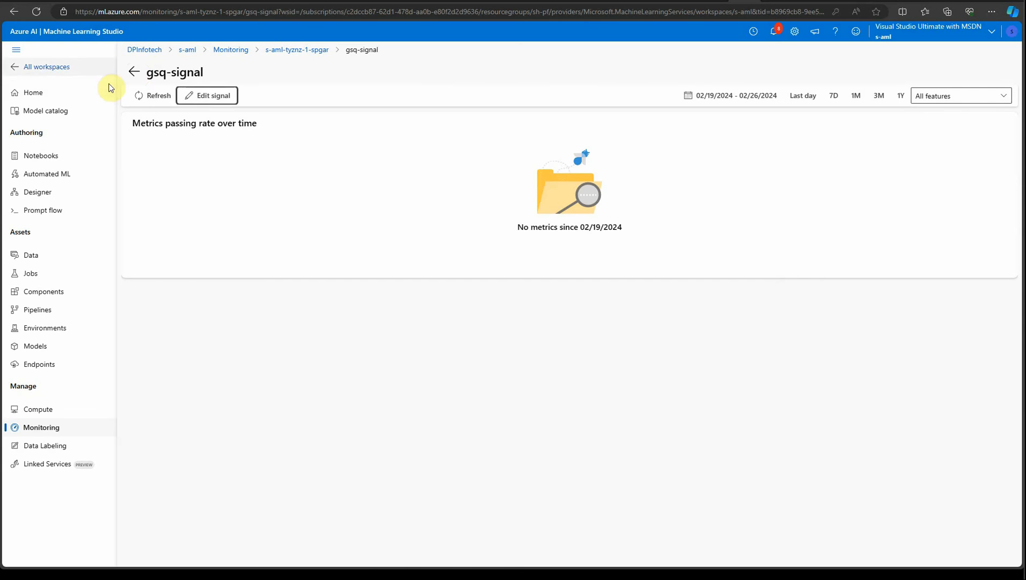
click(148, 75)
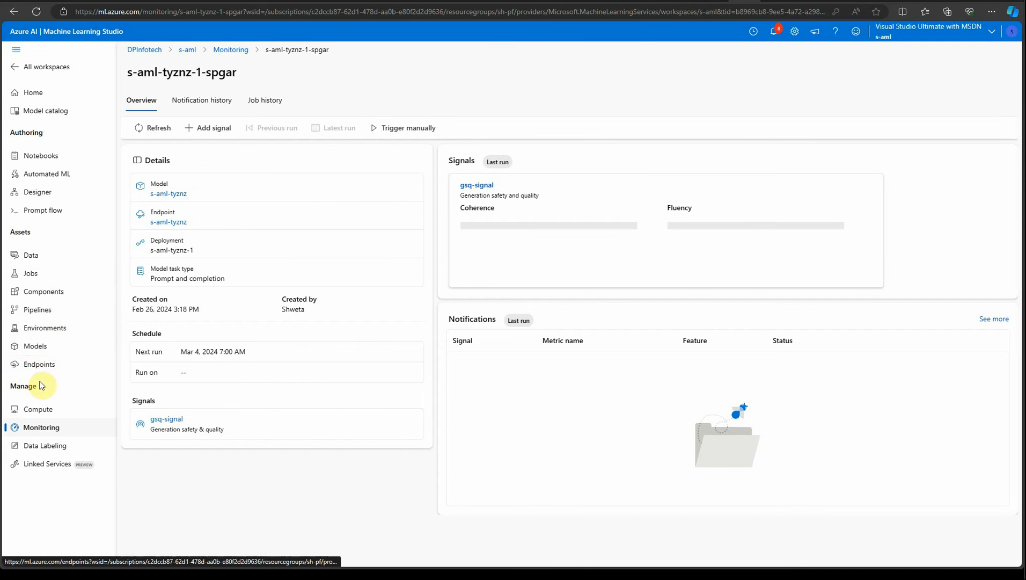
Open the s-aml-tyznz endpoint's details and its metrics view in the Azure portal.
click(34, 364)
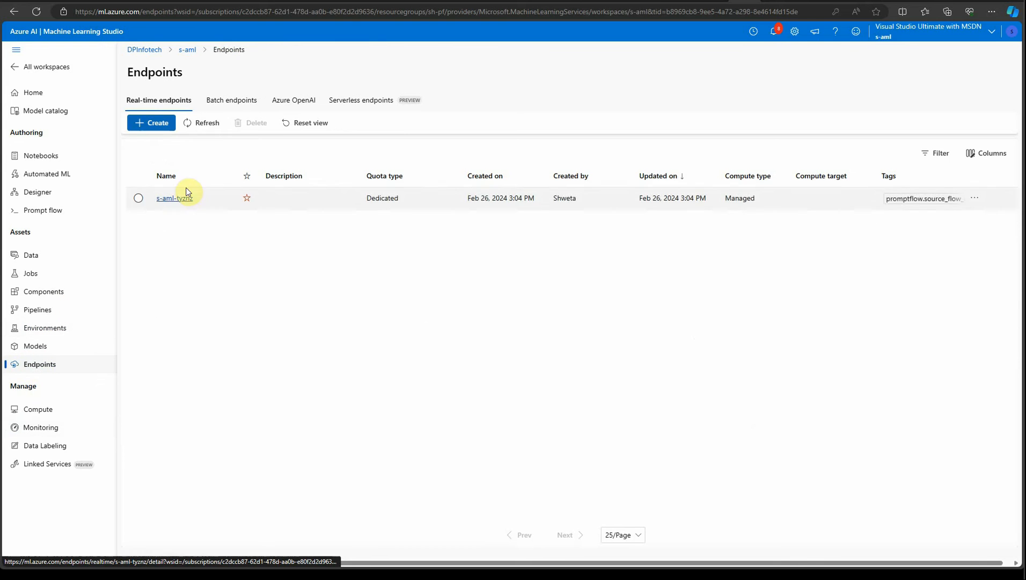
click(174, 198)
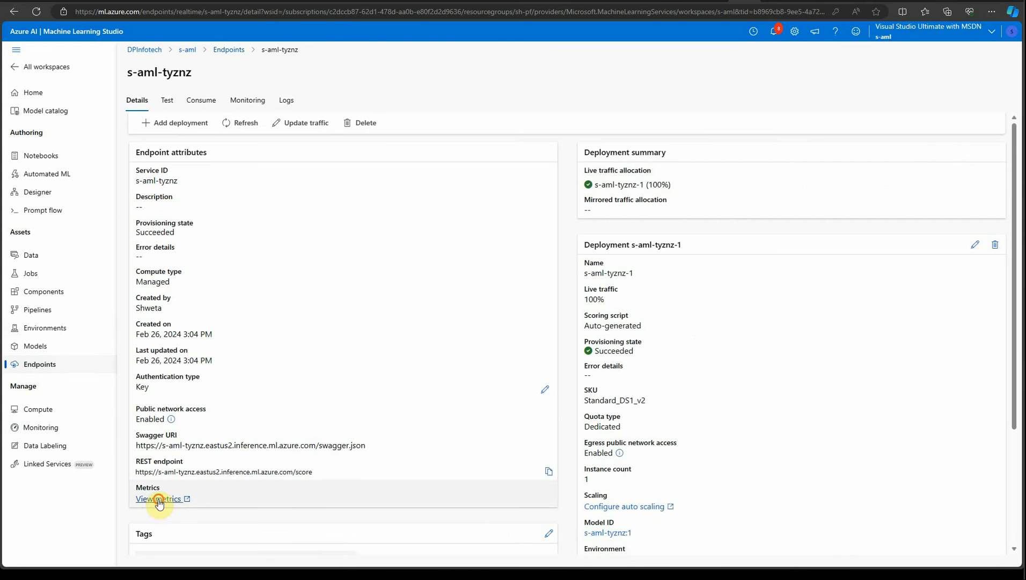
click(158, 499)
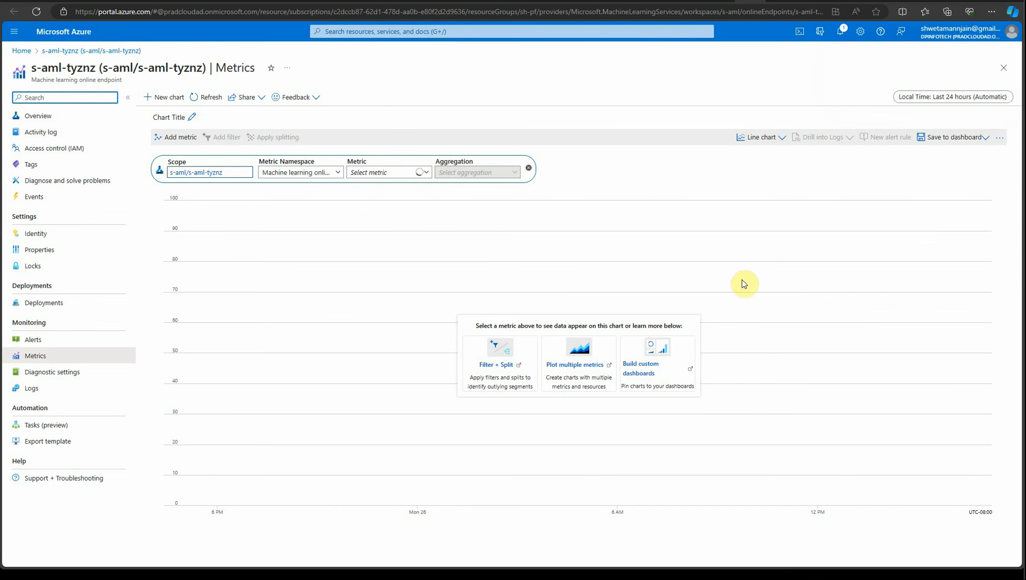
Browse the list of available endpoint metrics in the metrics chart.
scroll(422, 242, down, 2)
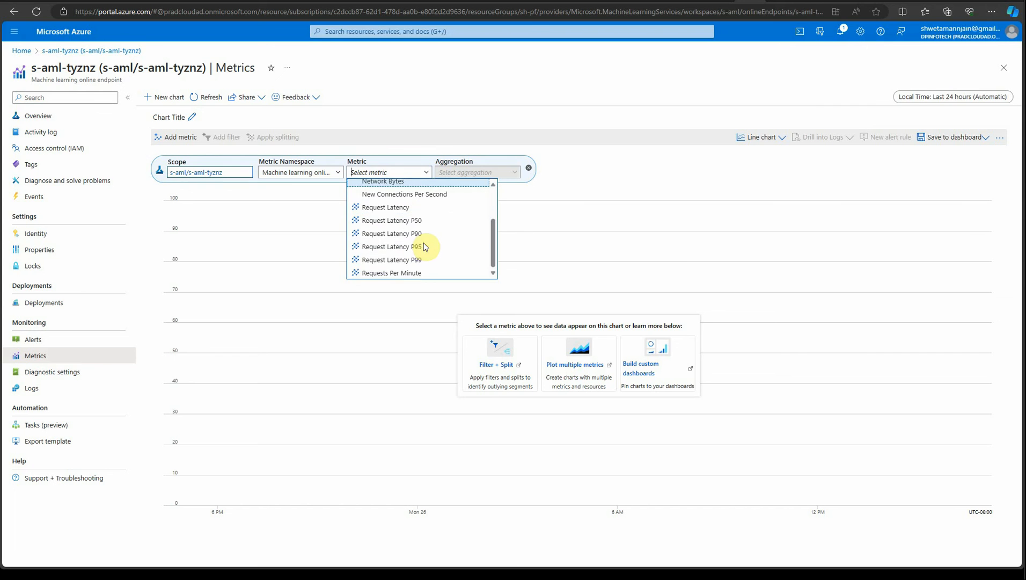
scroll(426, 247, up, 3)
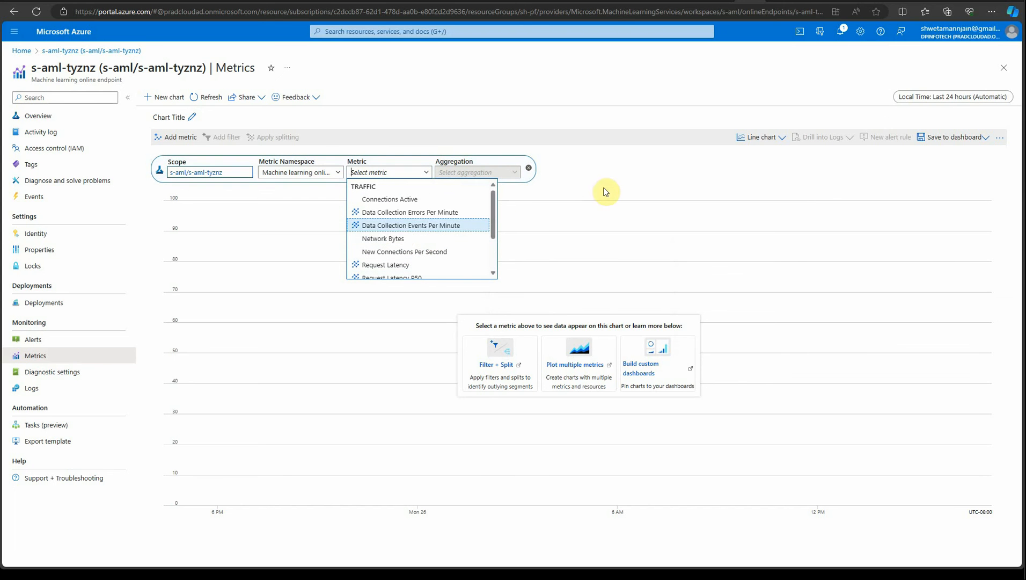
scroll(423, 229, down, 1)
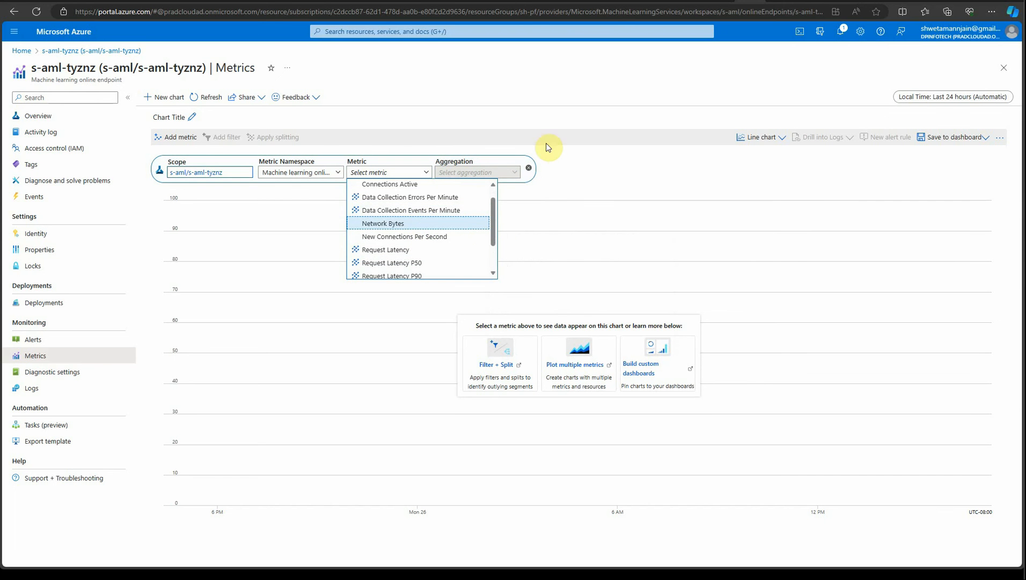
click(628, 170)
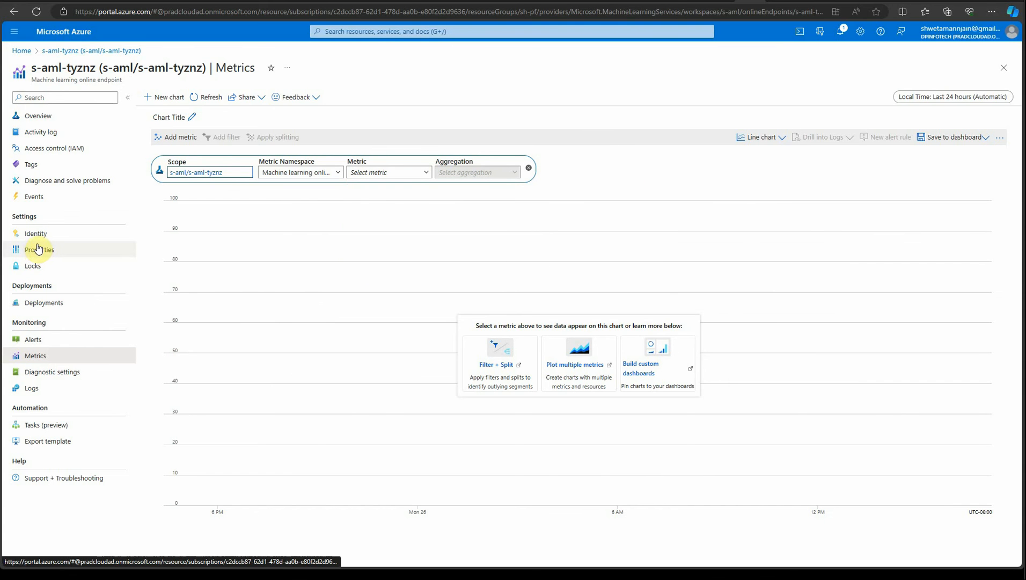
click(693, 170)
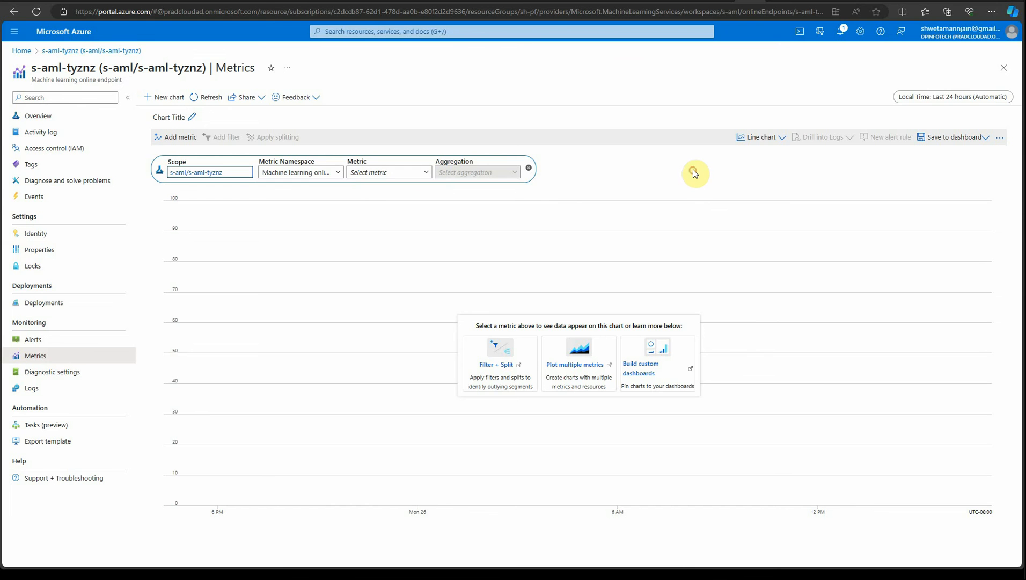